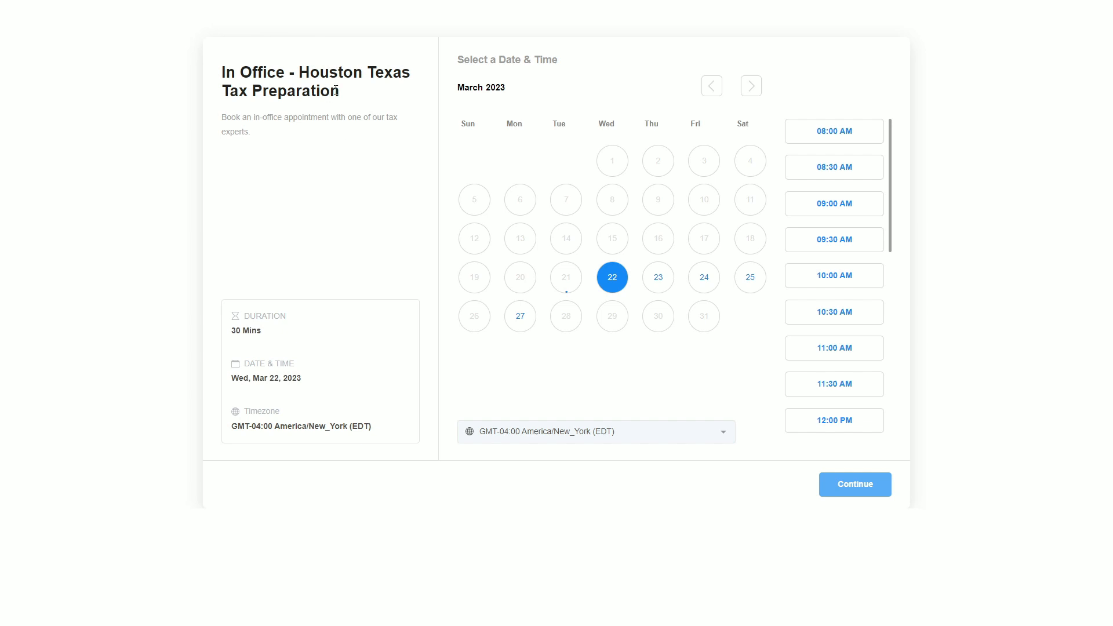
left_click_drag(341, 93, 179, 70)
left_click(291, 107)
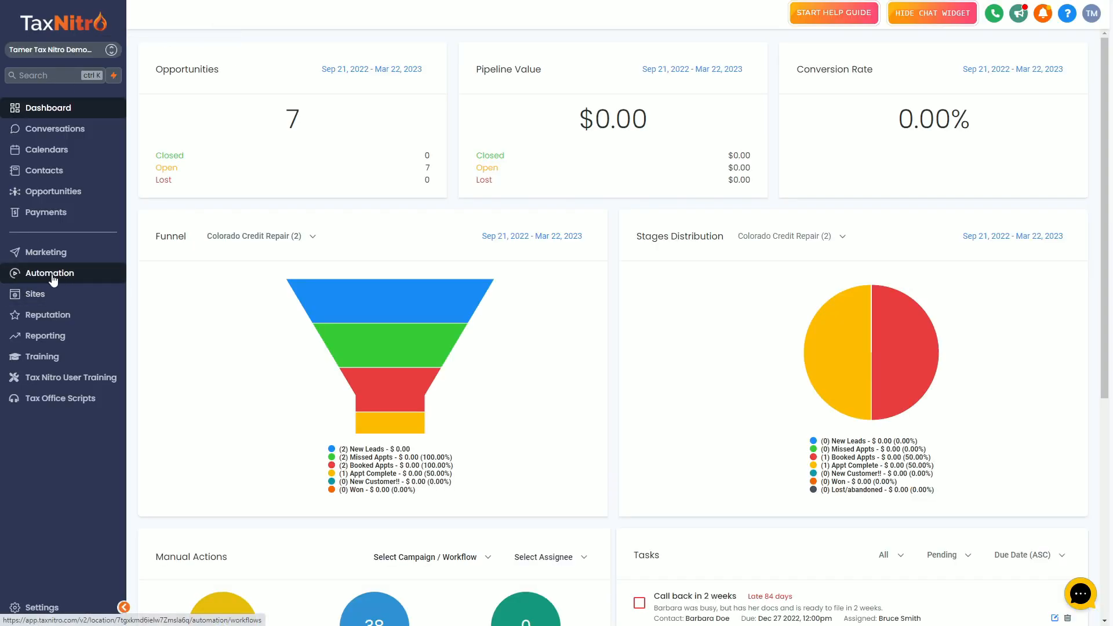
Create a new blank workflow in the Automation area
left_click(52, 279)
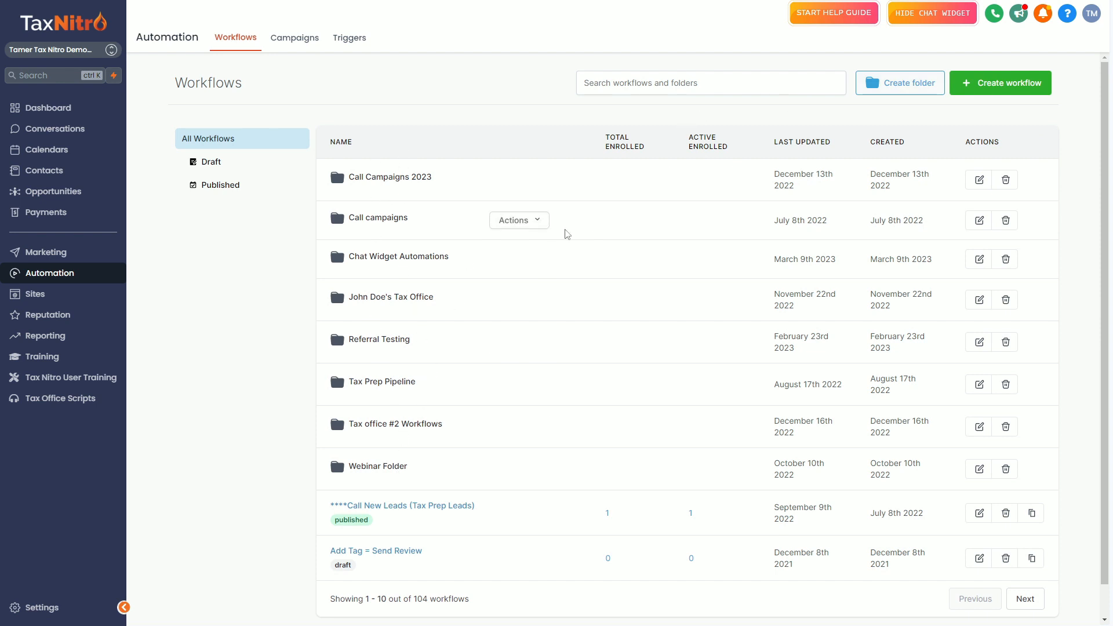
scroll(566, 234, "down", 1)
scroll(564, 260, "up", 1)
left_click(959, 95)
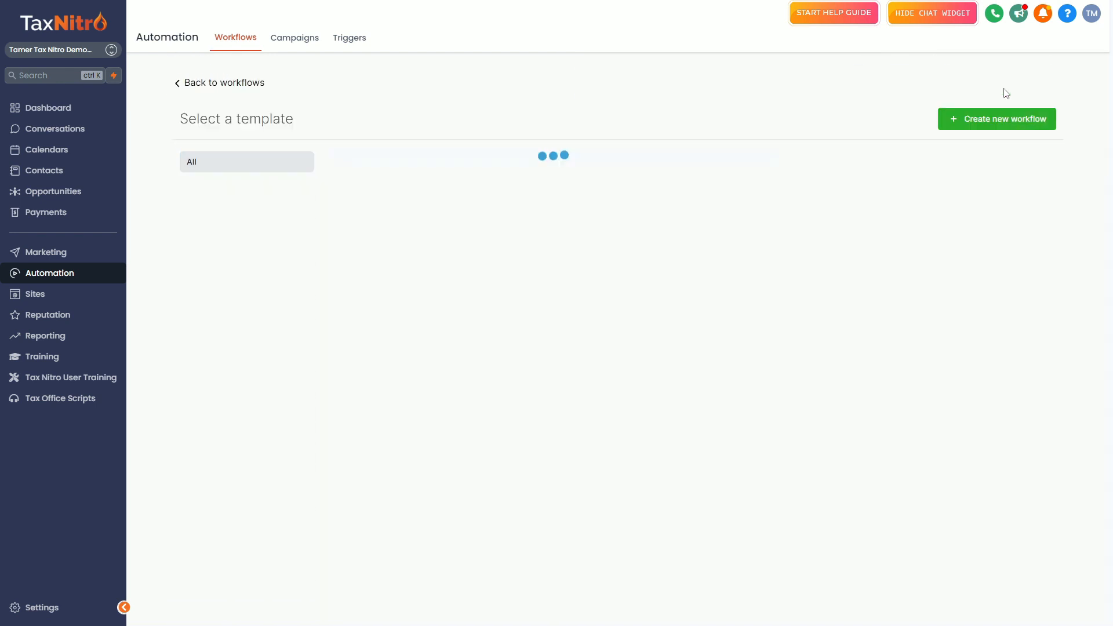
left_click(510, 310)
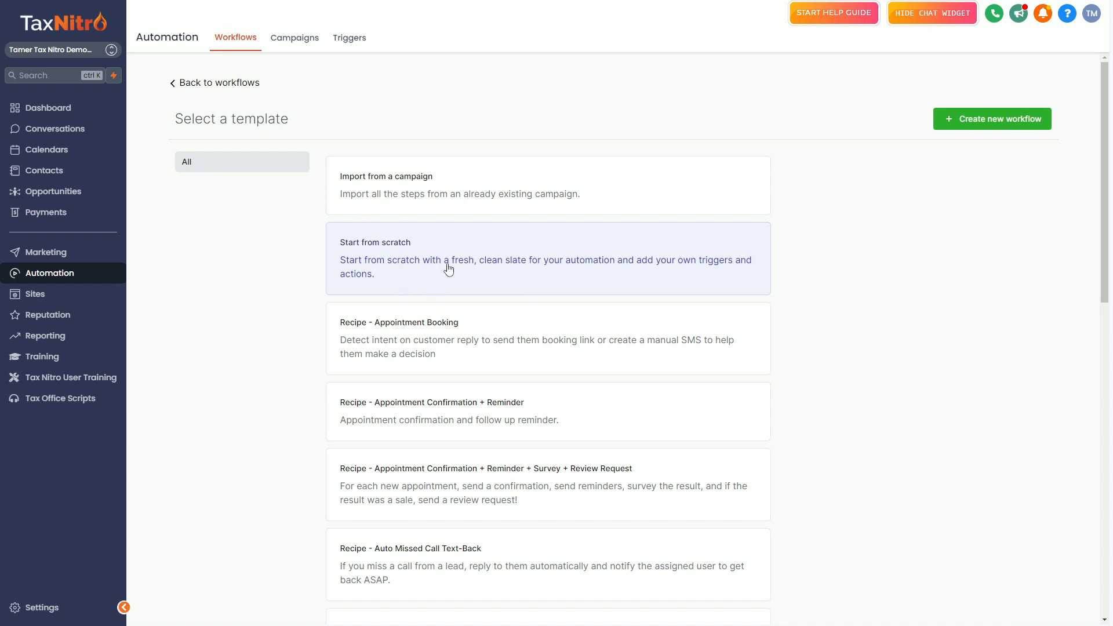
left_click(965, 124)
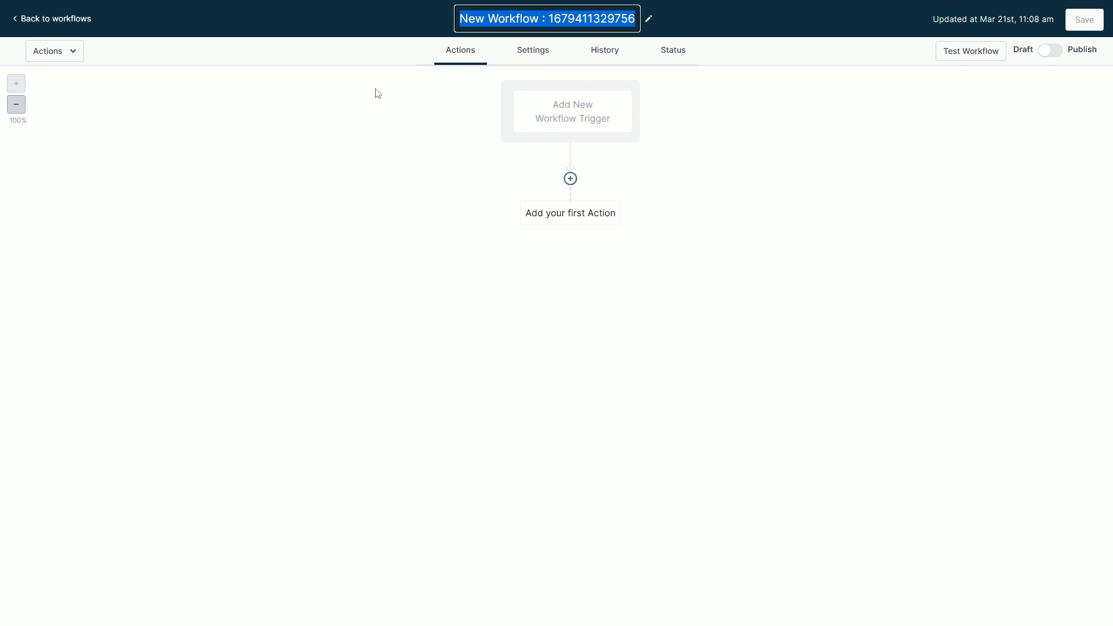
Name the workflow "houston tax office appointment confirmation"
type("h")
key("BackSpace")
type("hous")
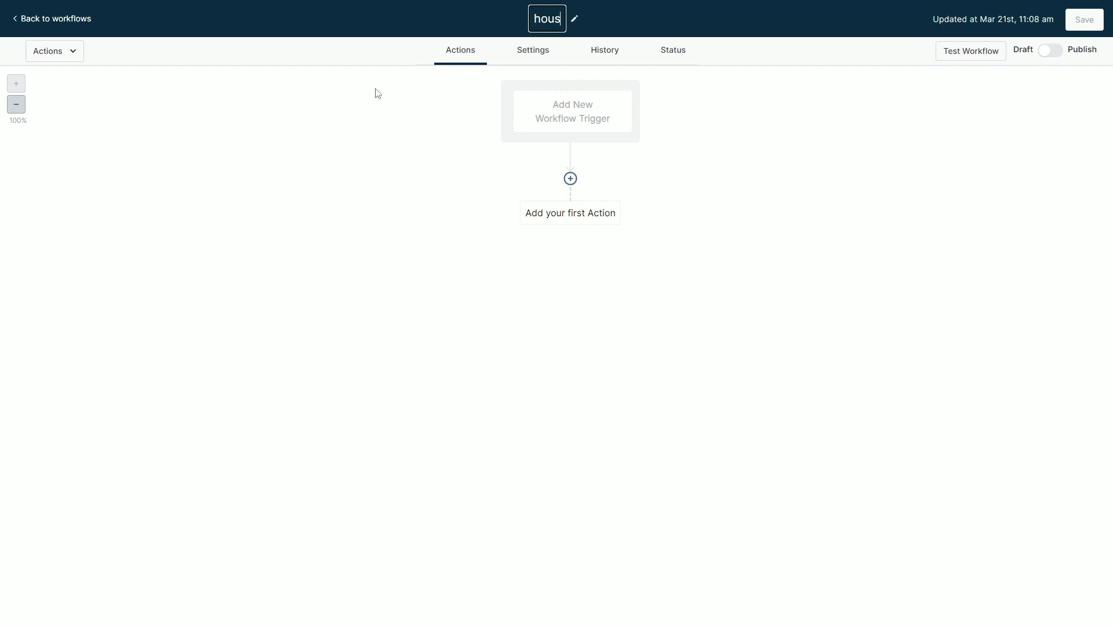
key("BackSpace")
key("BackSpace")
key("BackSpace")
key("BackSpace")
type("houston ta")
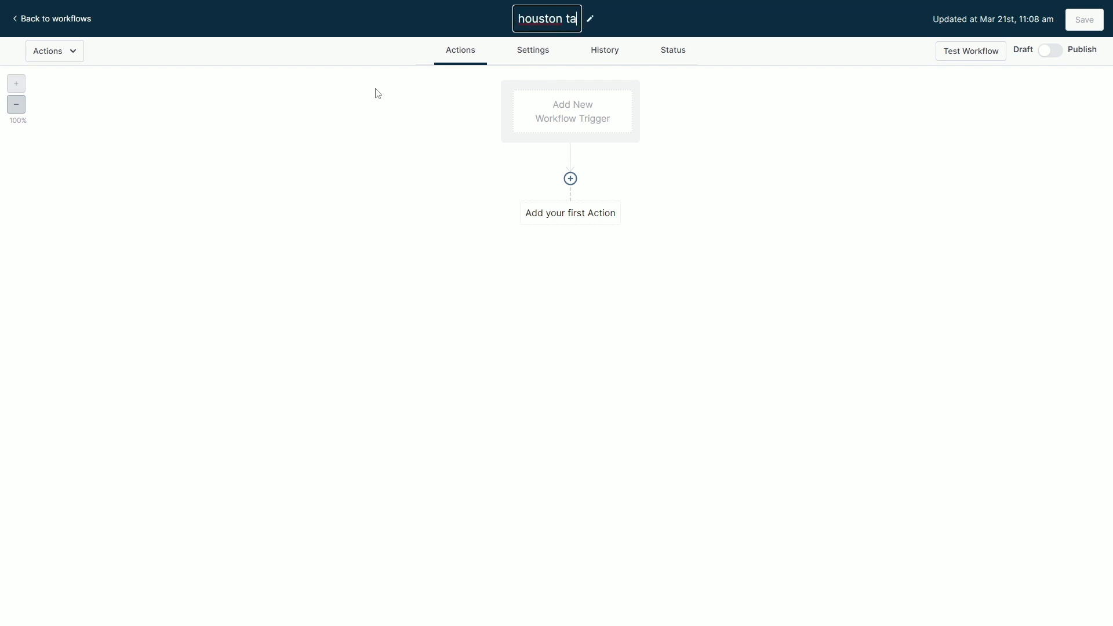
type("x office appointme")
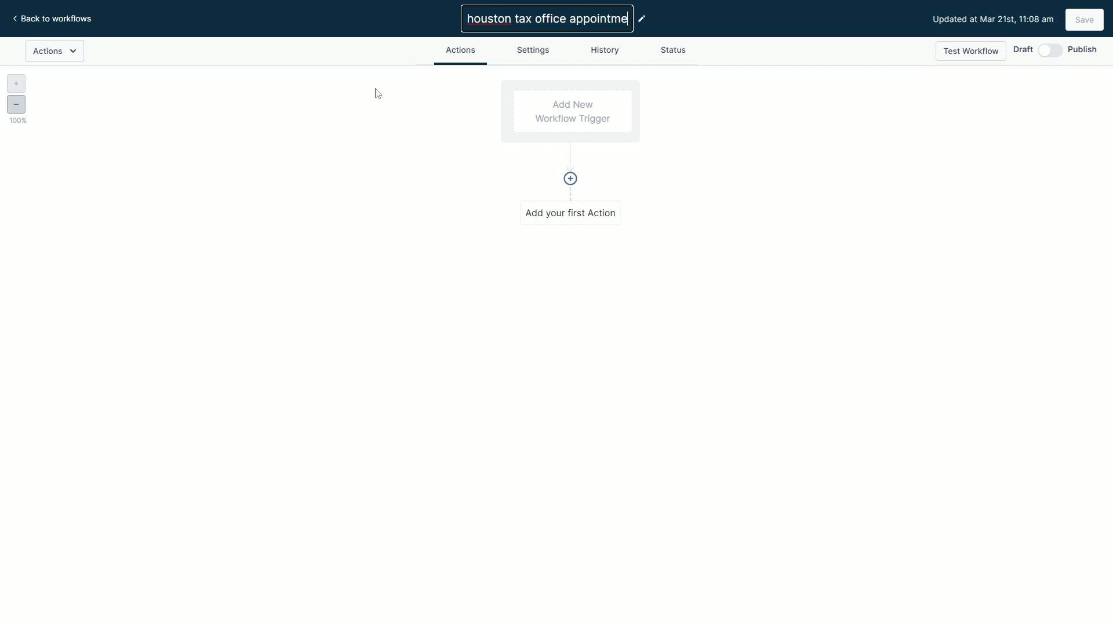
type("nt confirmation")
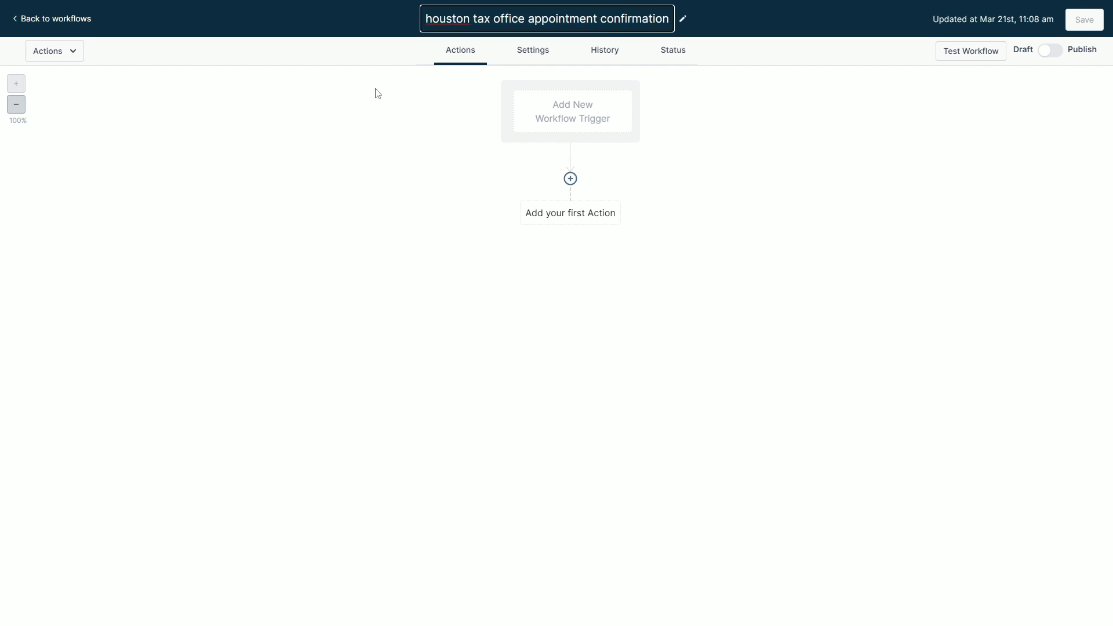
key("Return")
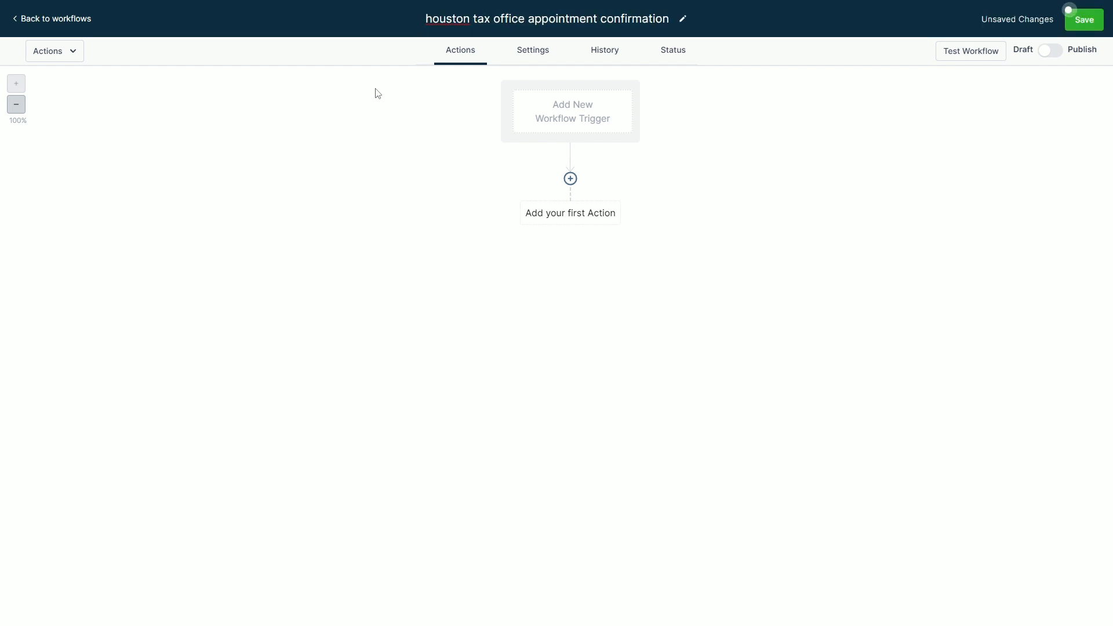
Search the workflow triggers for "appoint" and choose Appointment Status as the workflow's trigger
left_click(595, 113)
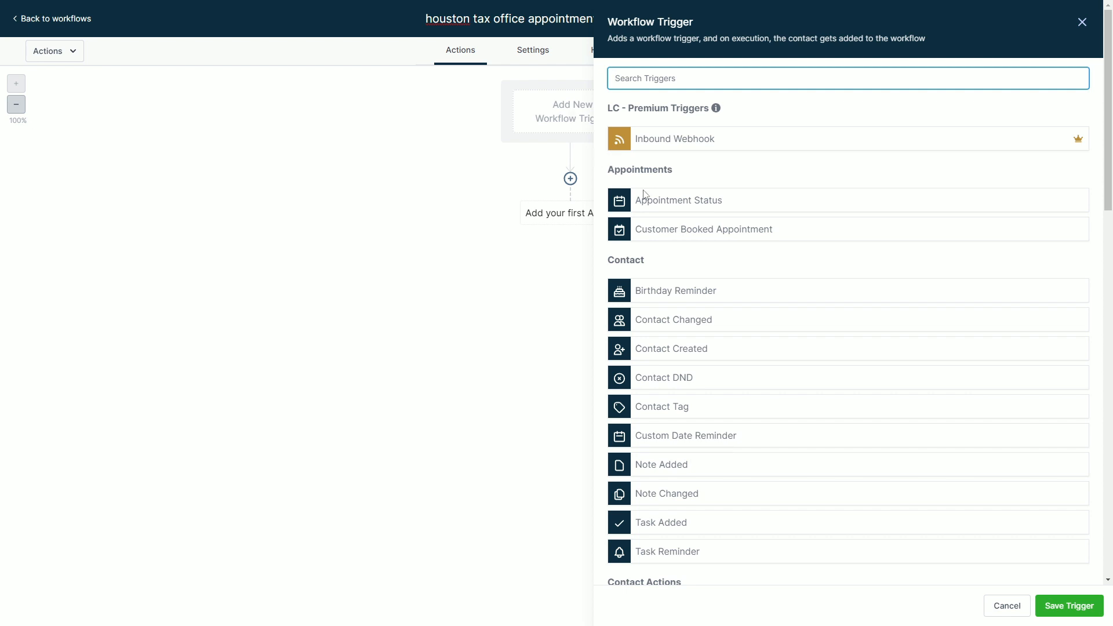
left_click_drag(615, 170, 689, 174)
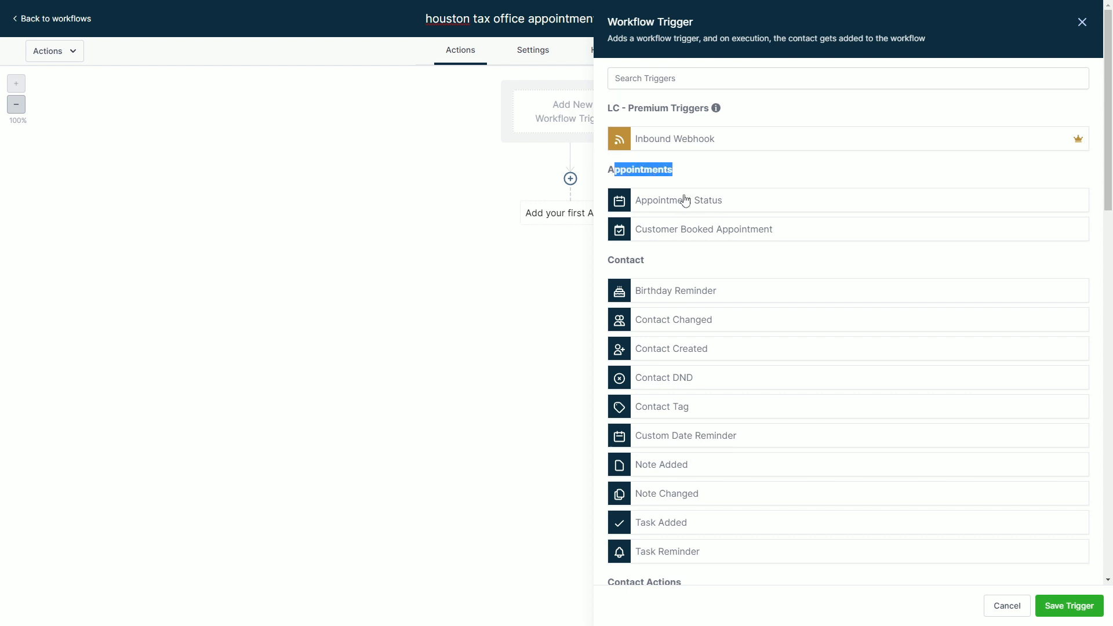
left_click(662, 80)
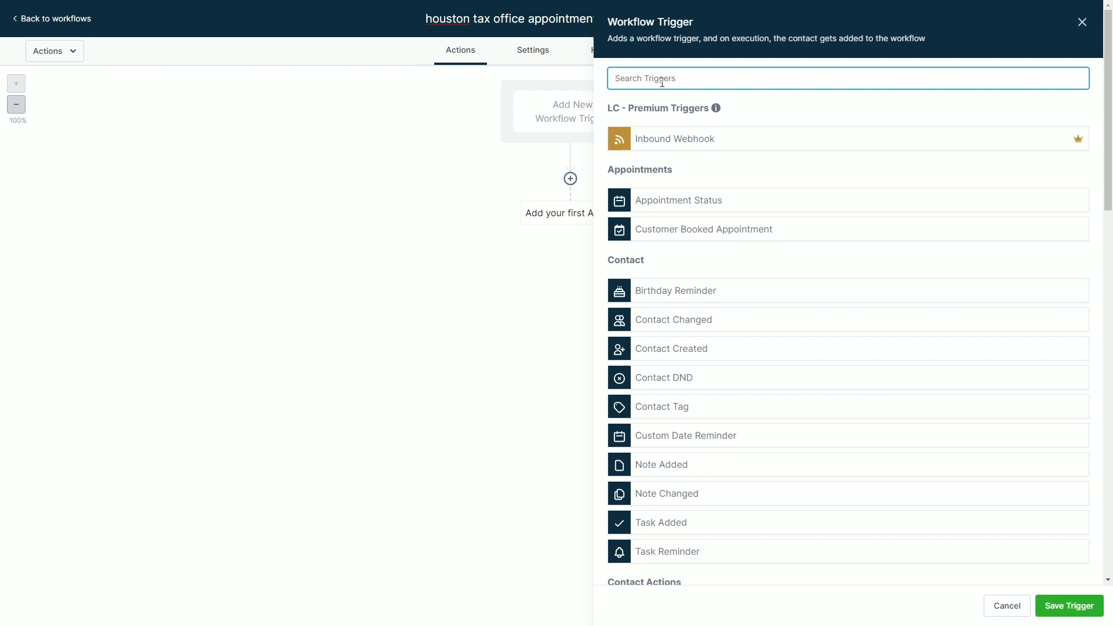
type("appoint")
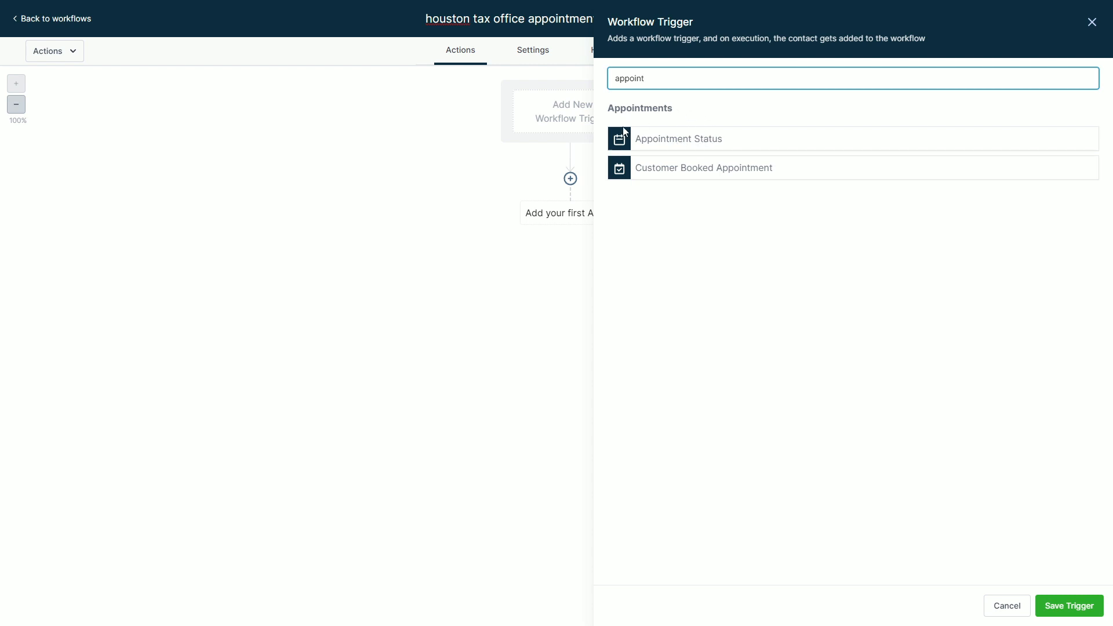
left_click(678, 141)
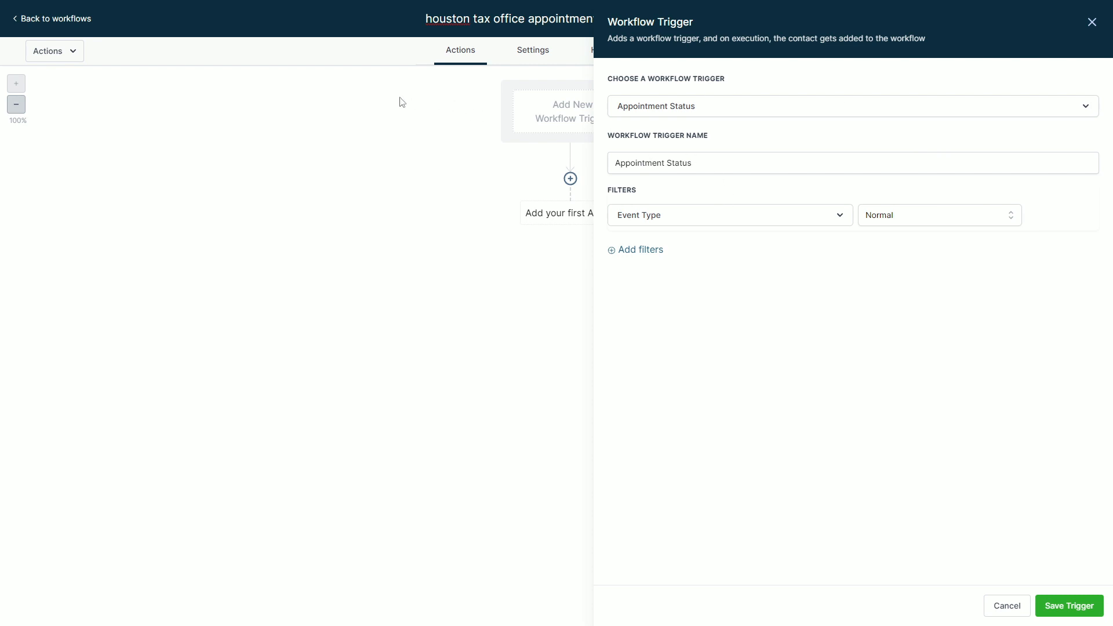
Add an "In calendar" filter to the trigger and set it to "In Office - Houston Texas Tax Preparation"
left_click(654, 251)
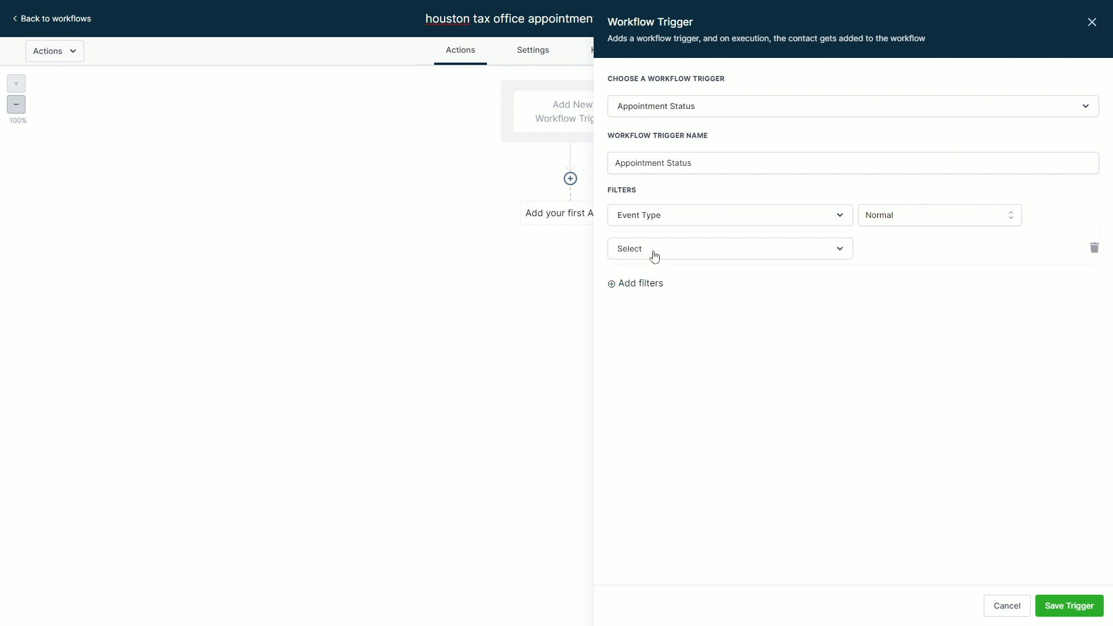
left_click(654, 256)
left_click(653, 256)
left_click(704, 255)
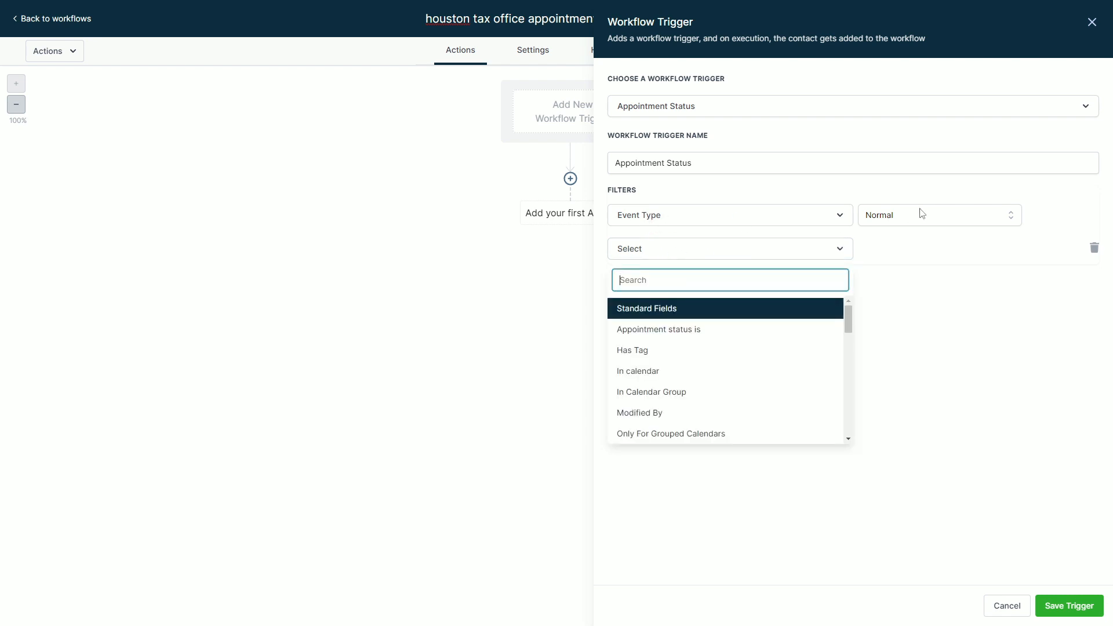
left_click(706, 259)
left_click(645, 258)
left_click(658, 376)
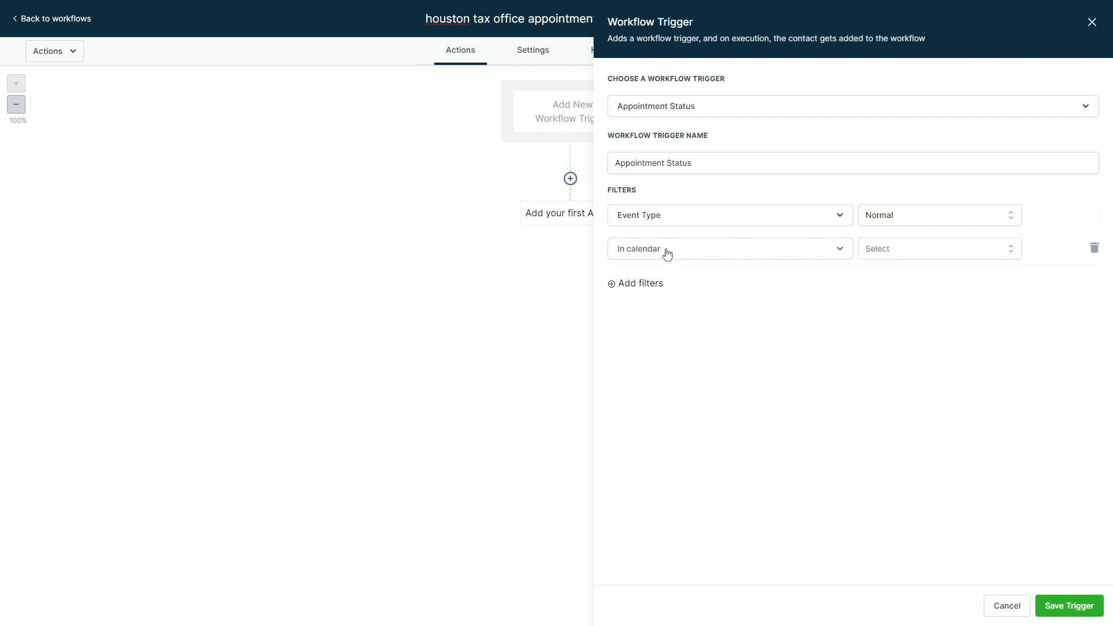
left_click(902, 251)
type("houst")
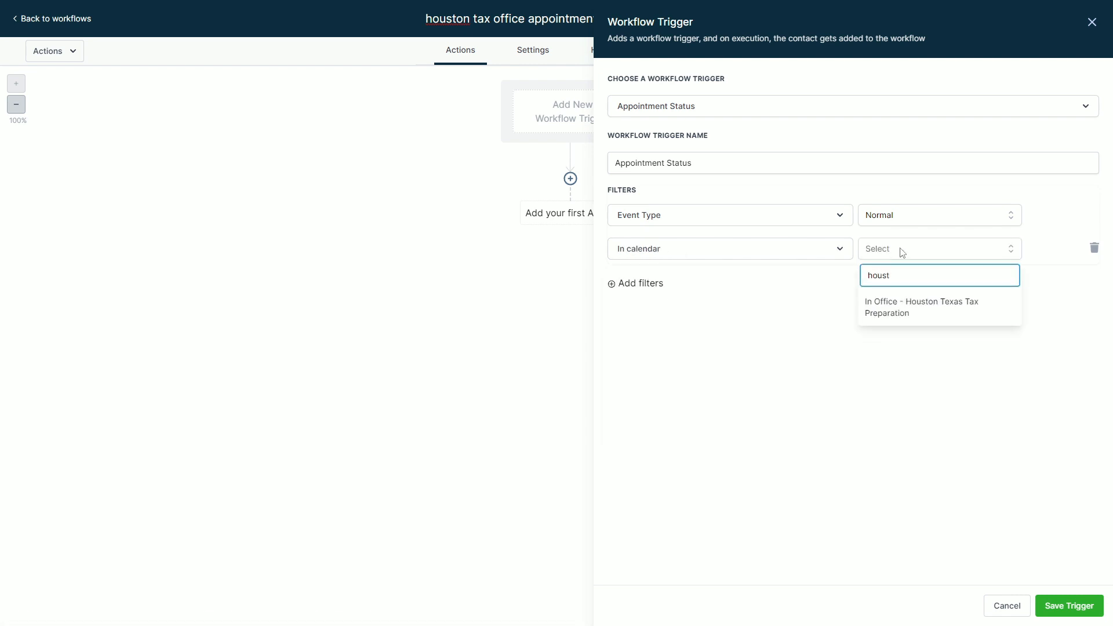
left_click(934, 319)
Add an "Appointment status is" filter to the trigger and set it to "confirmed"
left_click(630, 297)
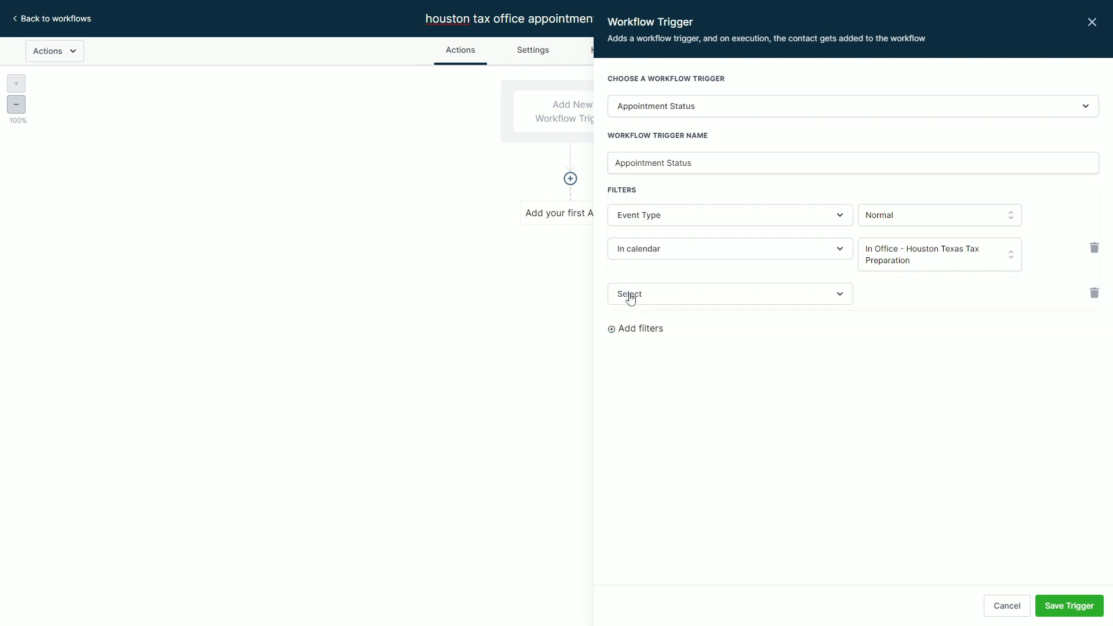
left_click(676, 300)
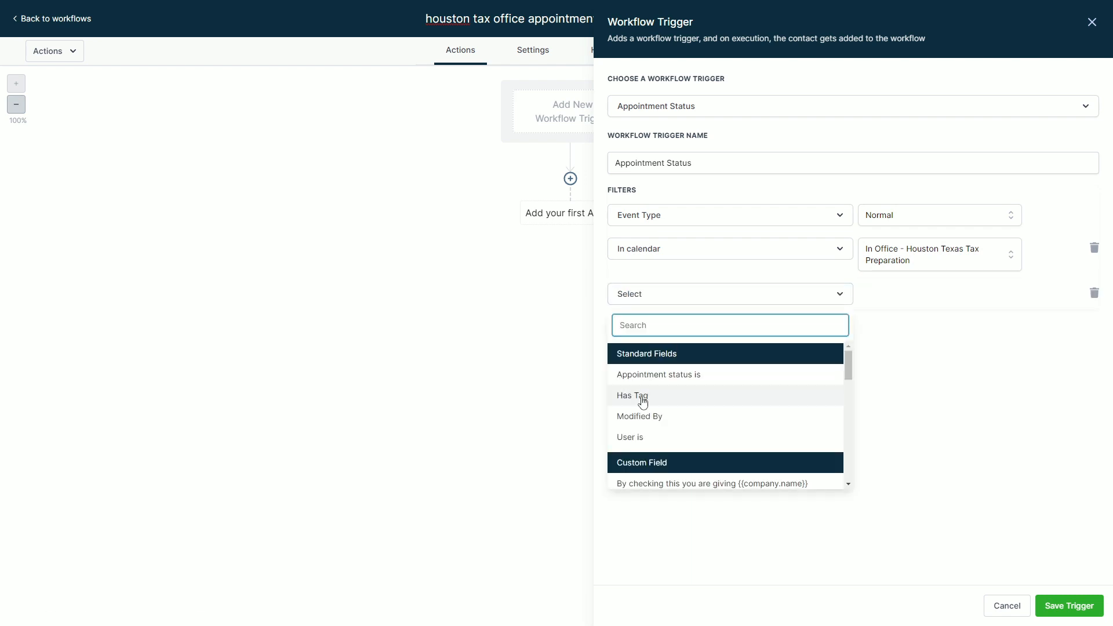
left_click(651, 378)
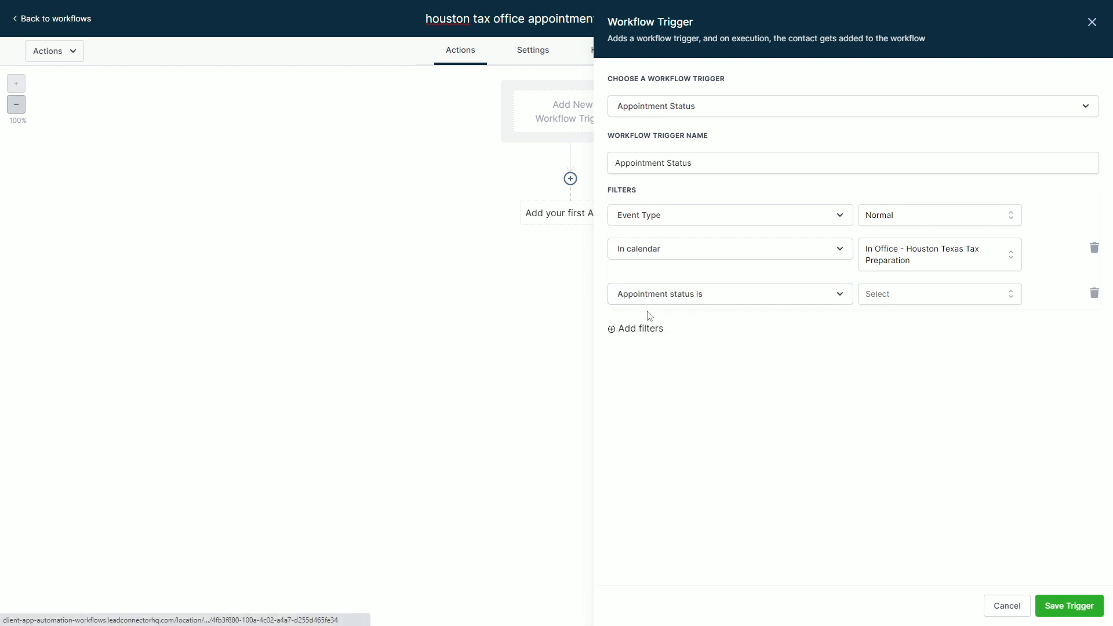
left_click(908, 300)
left_click(892, 368)
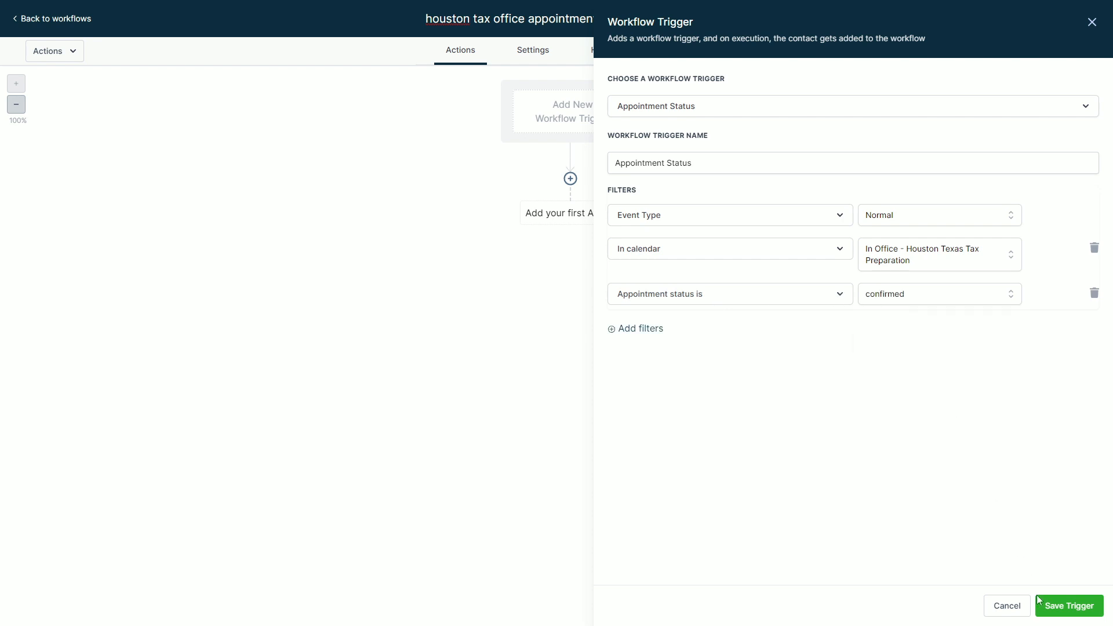
left_click(933, 296)
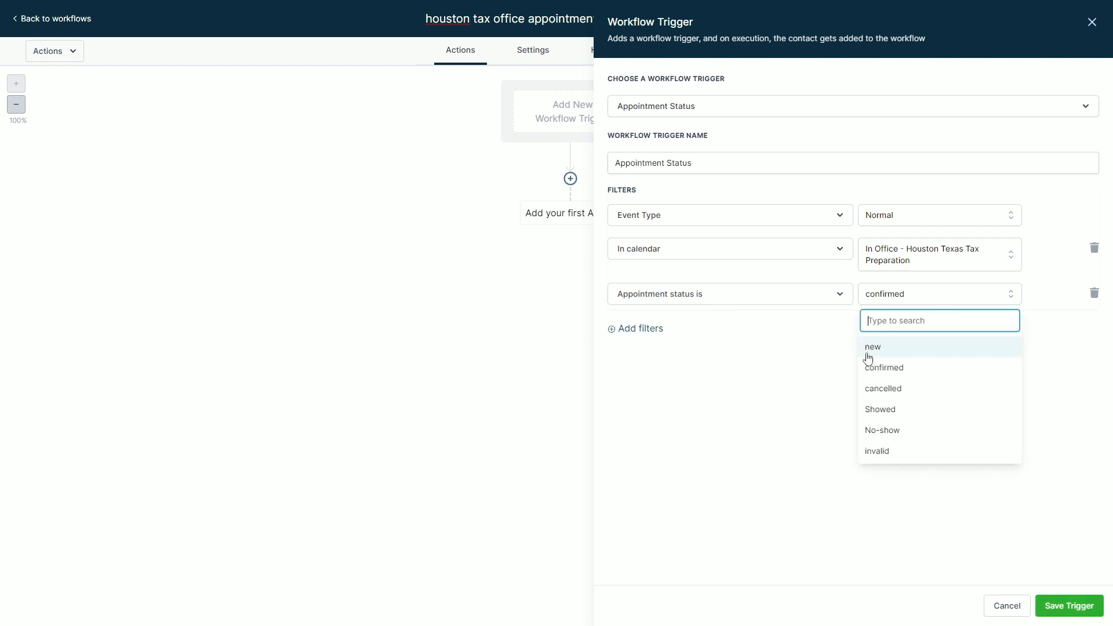
left_click(900, 369)
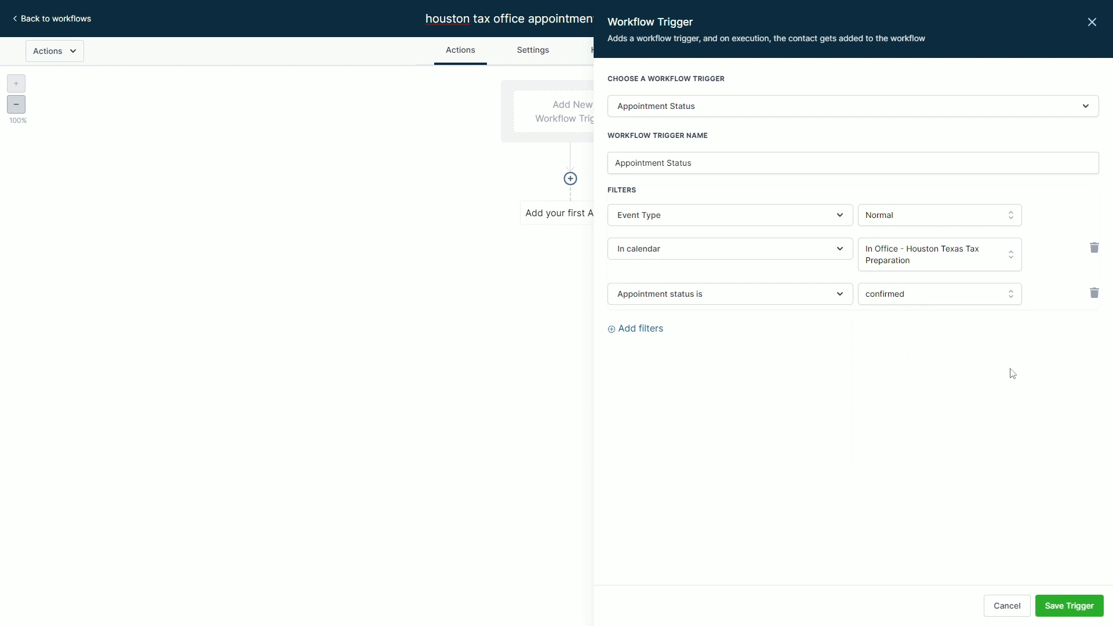
Rename the workflow trigger "houston calendar" and save it
triple_click(666, 164)
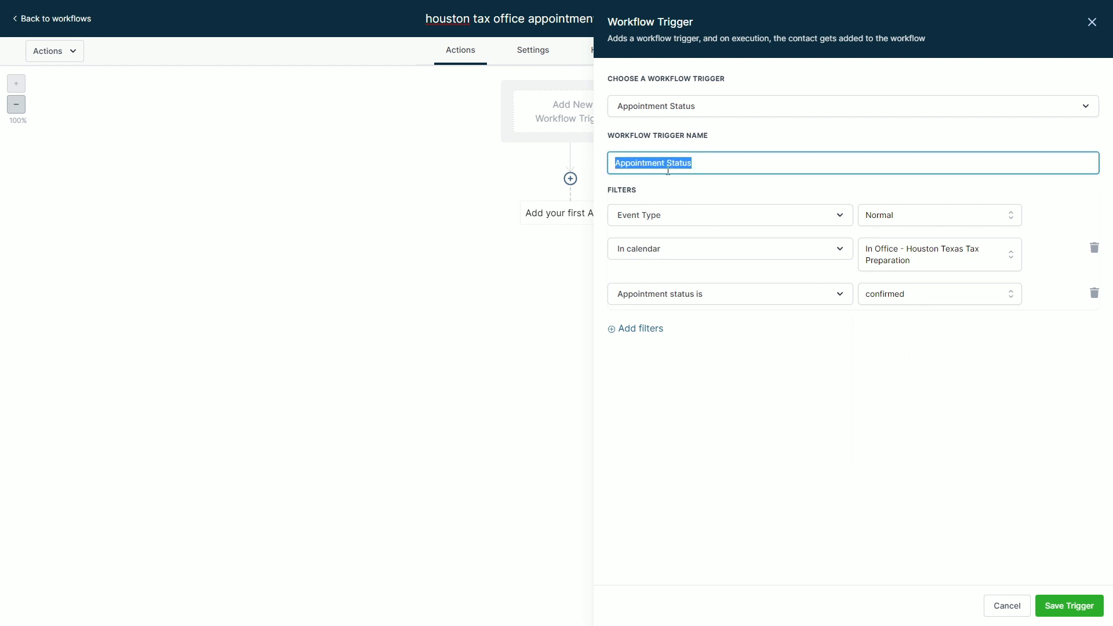
left_click(897, 416)
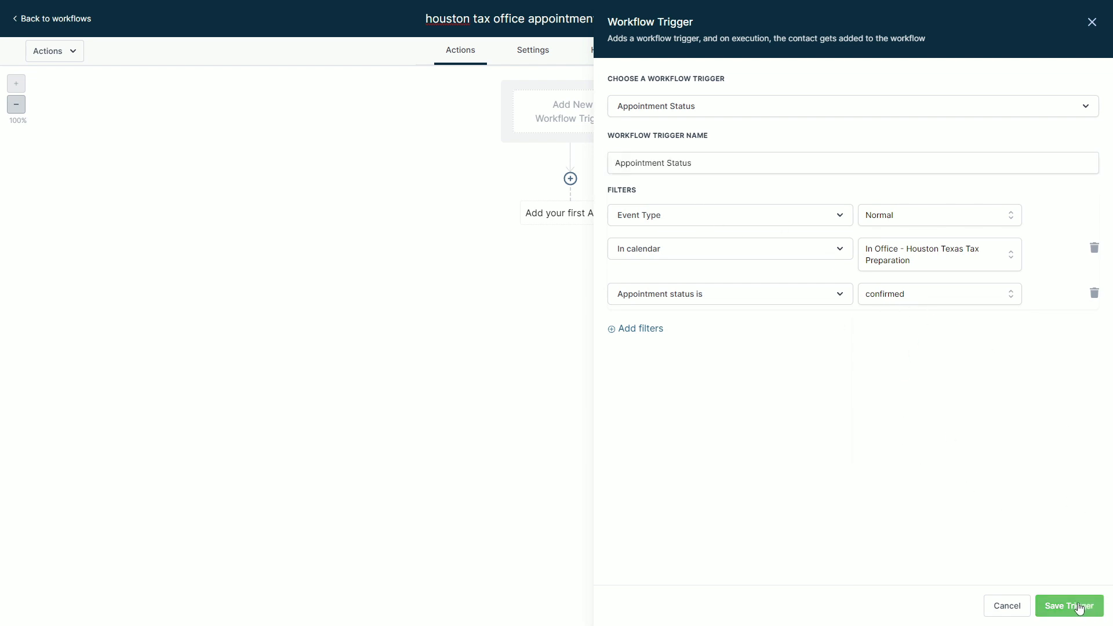
left_click_drag(731, 162, 555, 174)
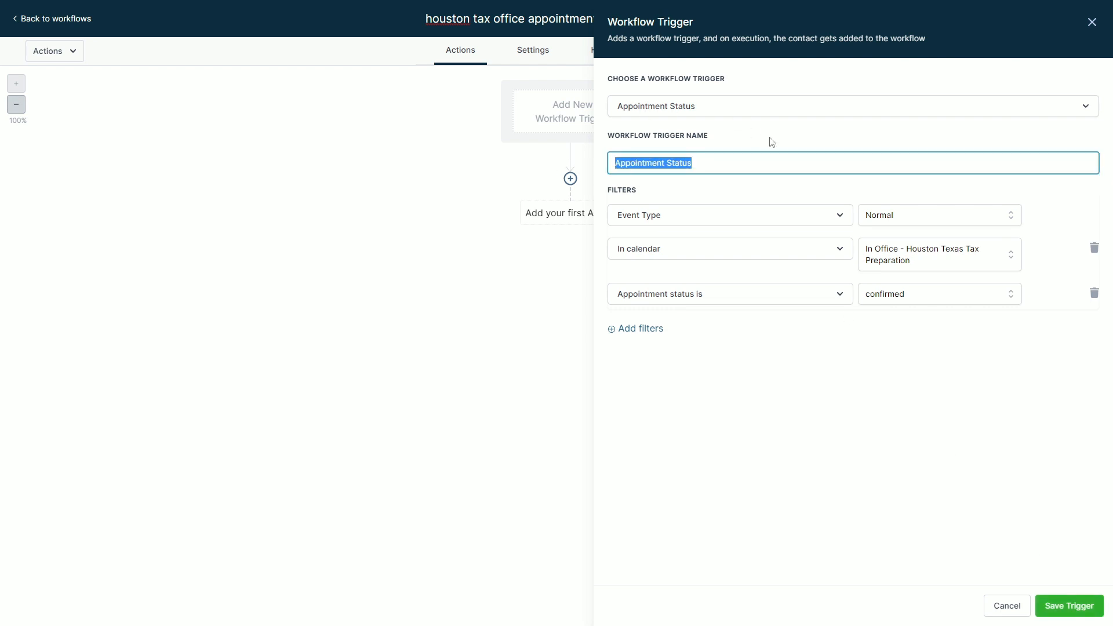
type("houston cal")
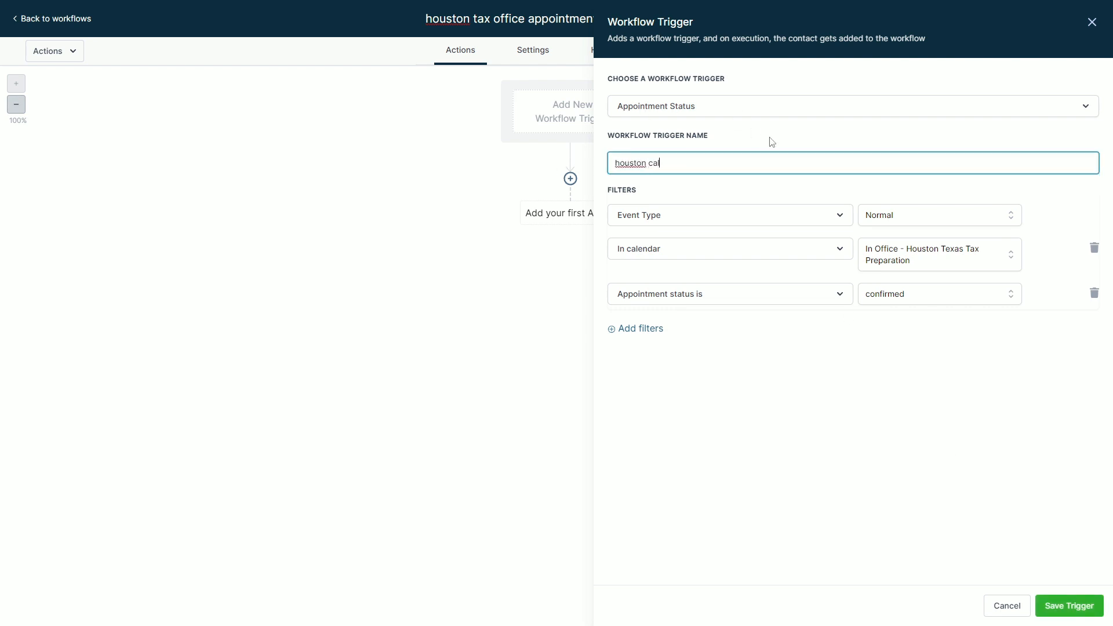
type("endar")
left_click(1060, 595)
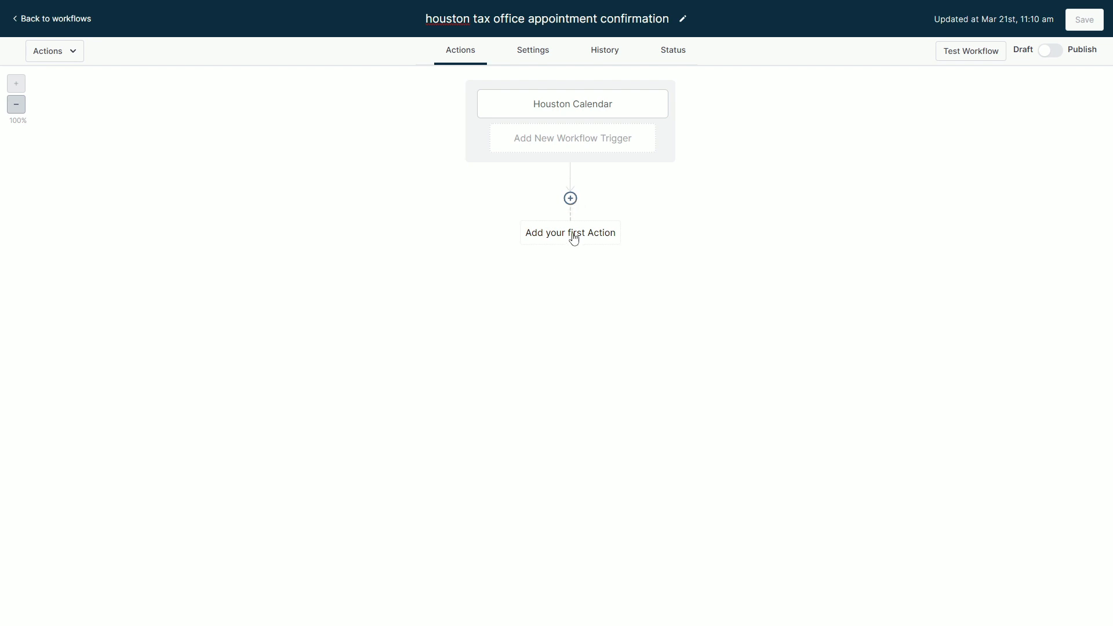
Add an Add Contact Tag action as the first action, create the new tag "houston office appointment" for it, and save the action
left_click(568, 239)
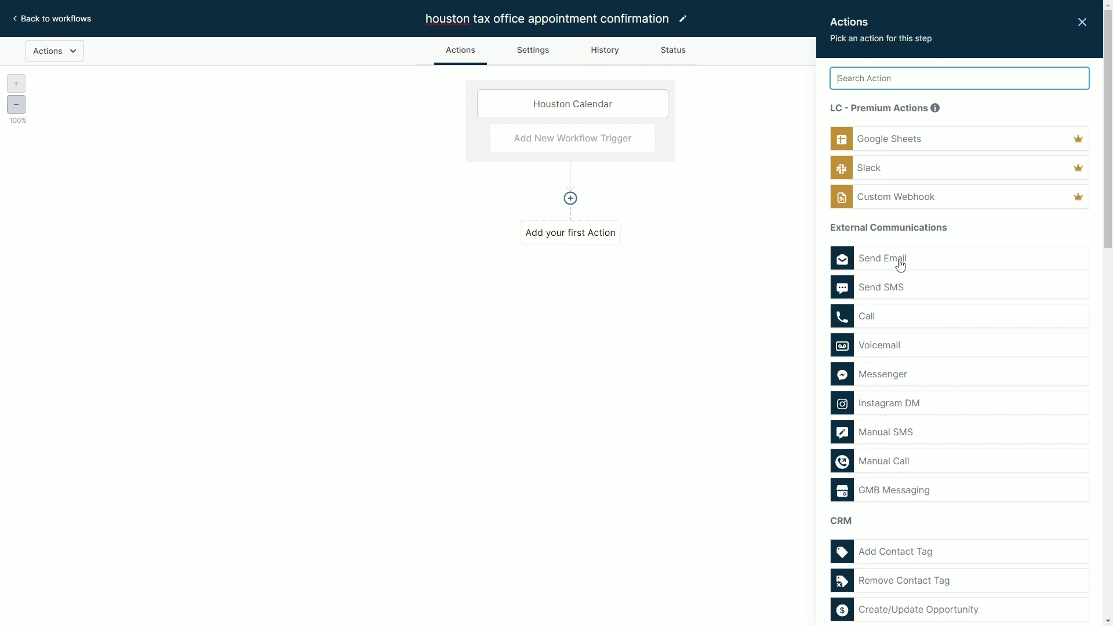
type("tag")
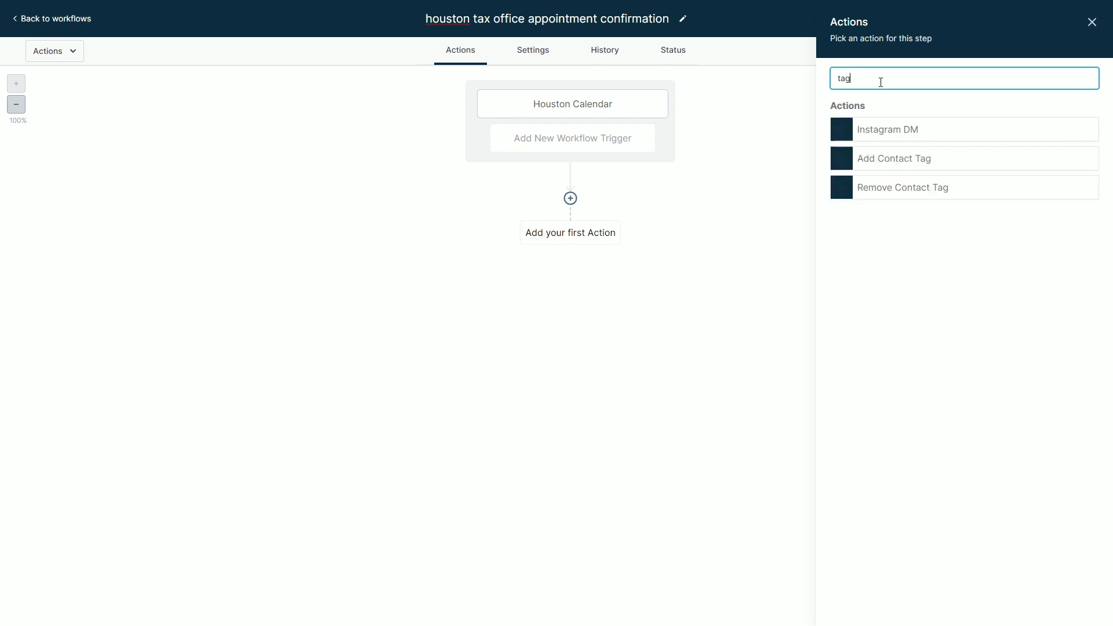
left_click(891, 163)
left_click(878, 149)
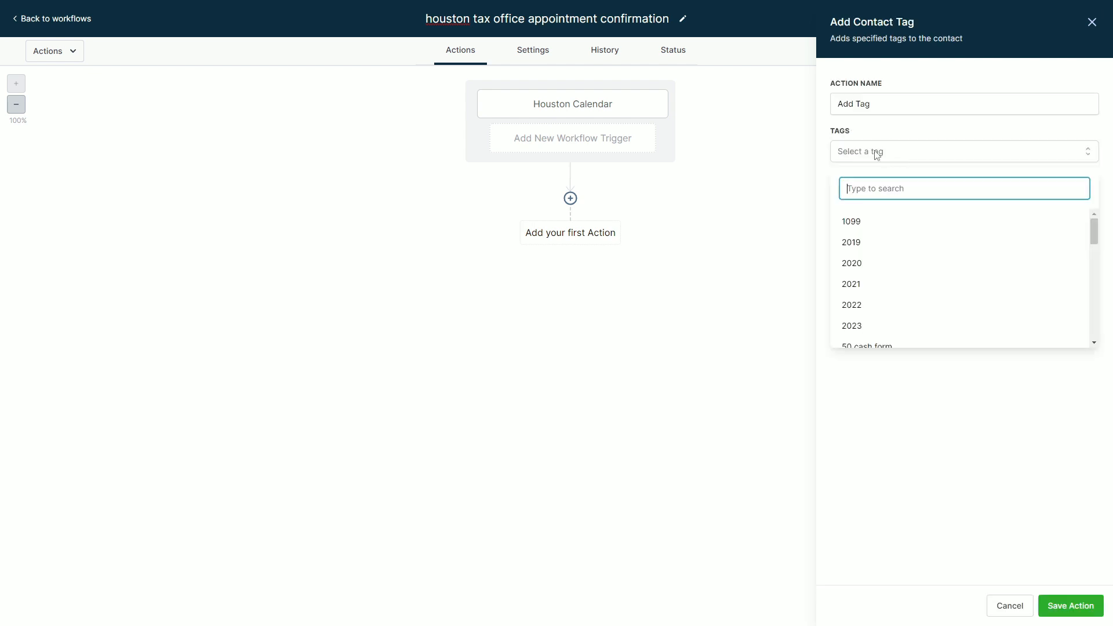
type("h")
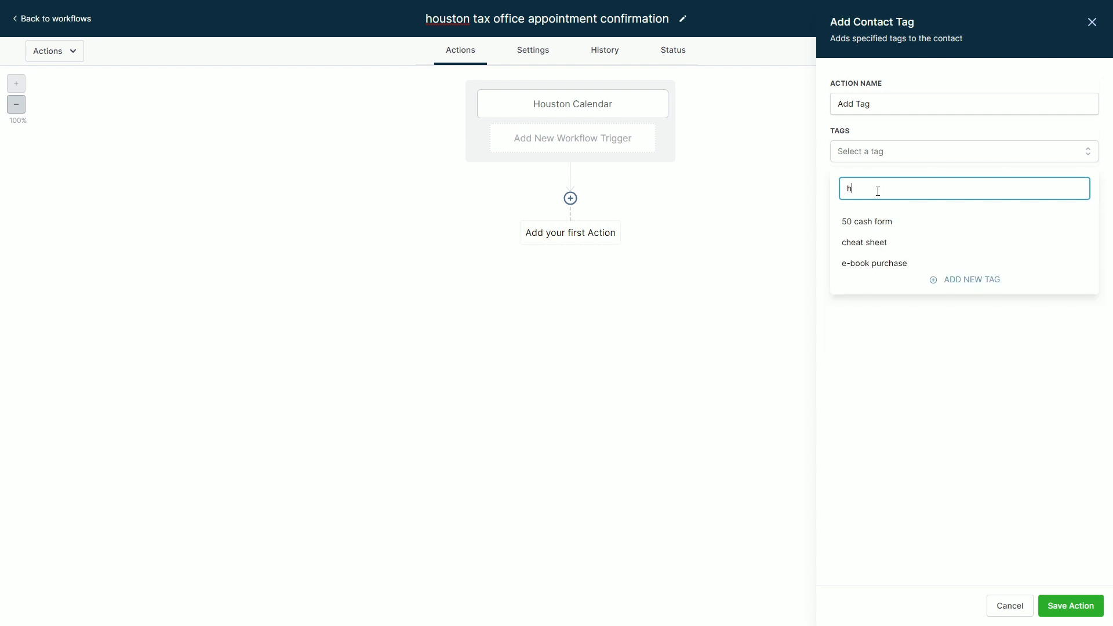
type("ouston office appointment")
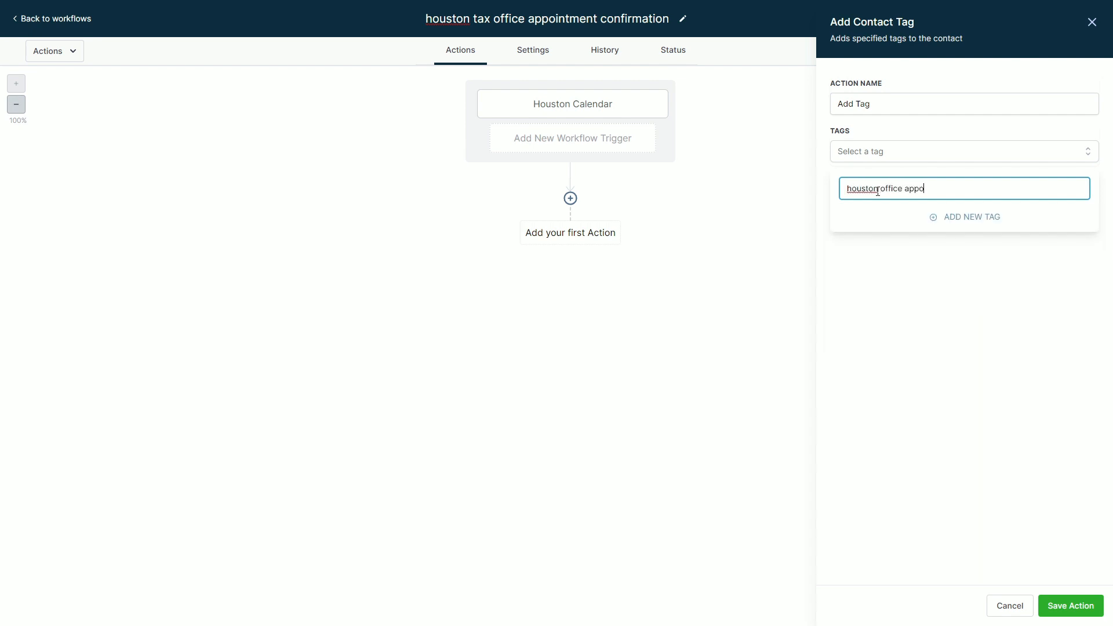
left_click(953, 223)
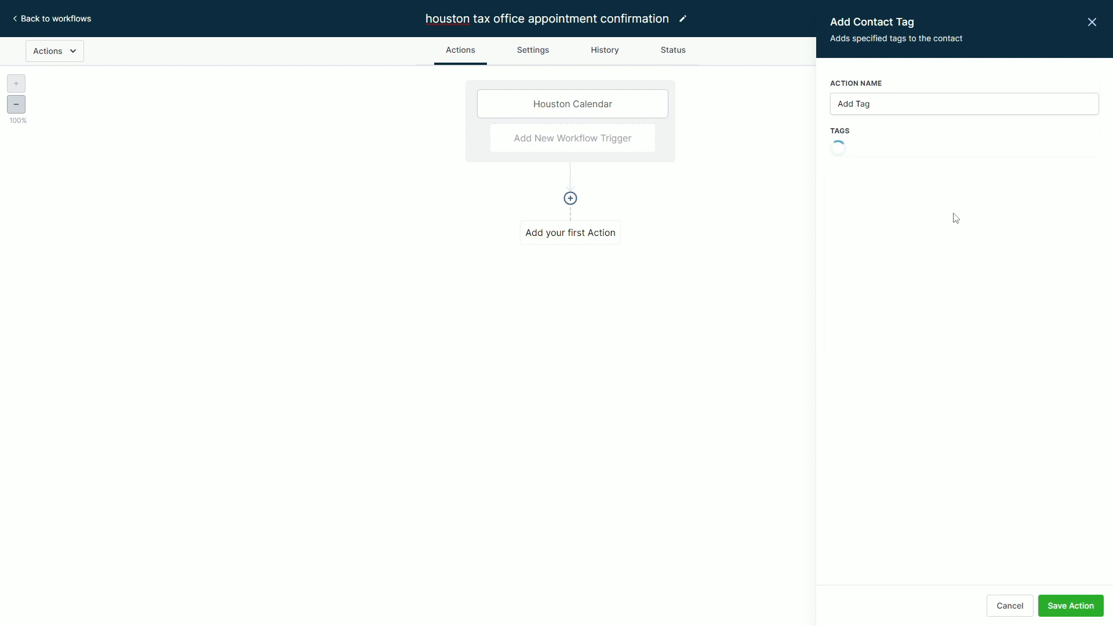
left_click(1057, 605)
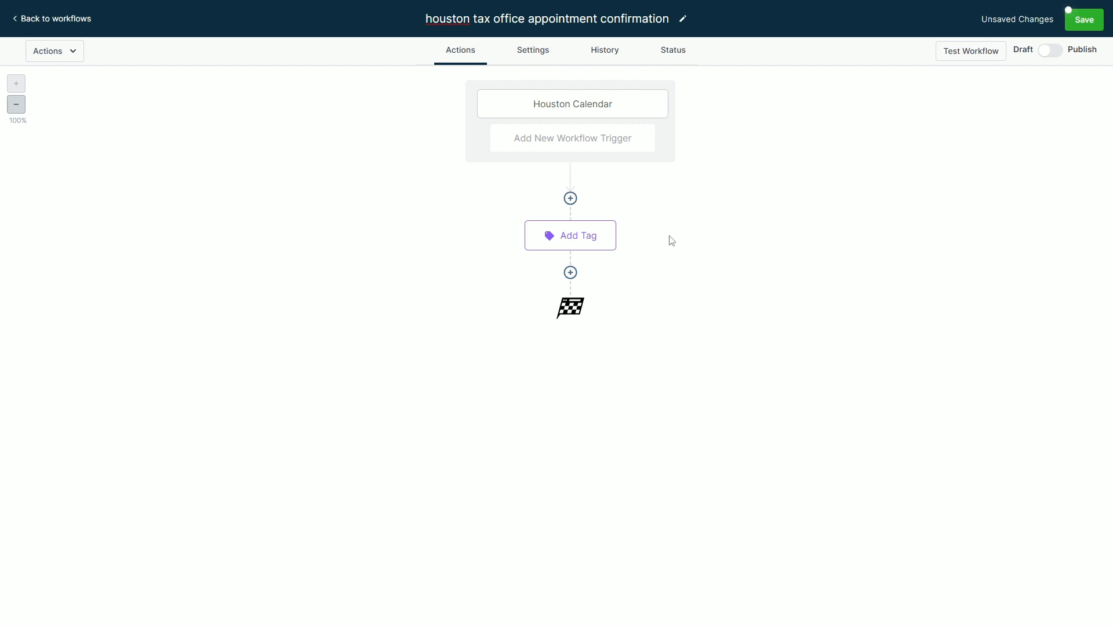
Add a Create/Update Opportunity action below the tag action and choose the John Doe's Tax Office pipeline
left_click(570, 273)
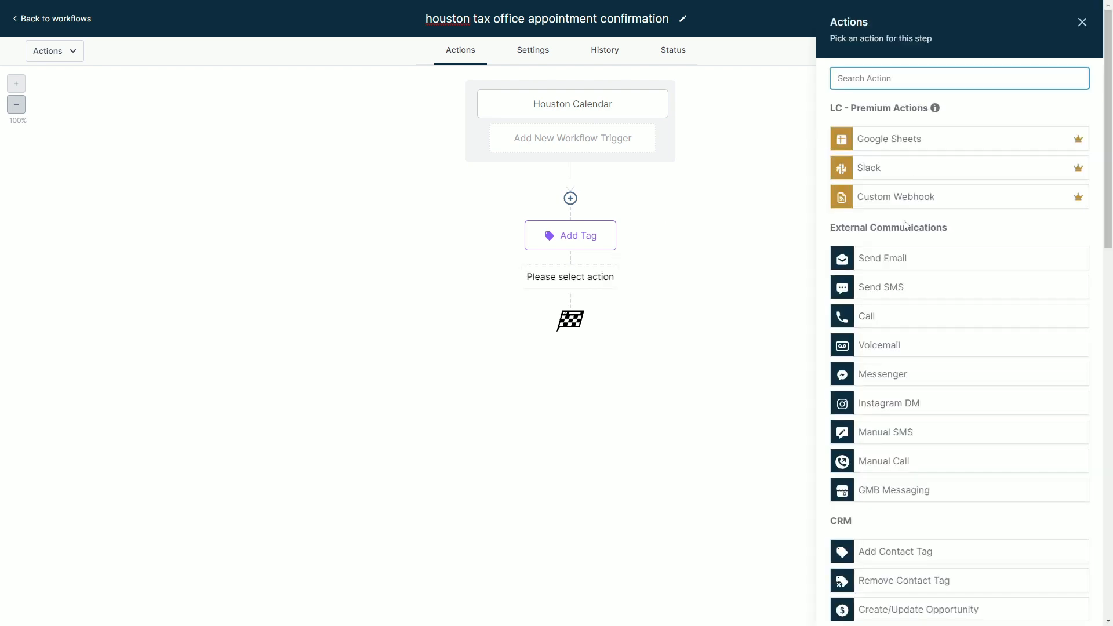
type("op")
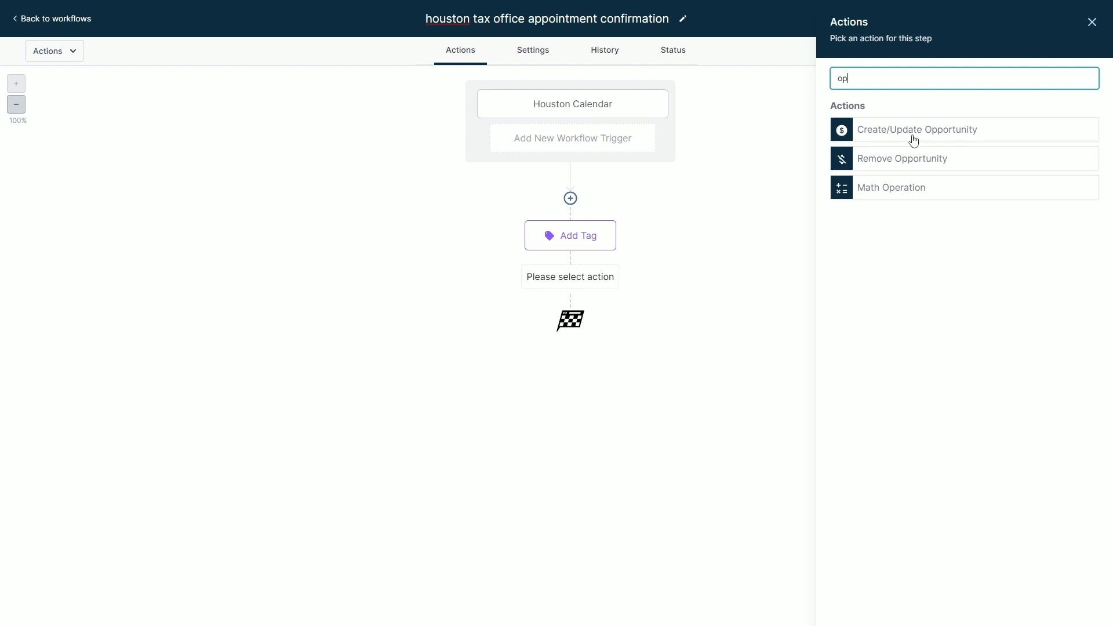
left_click(938, 133)
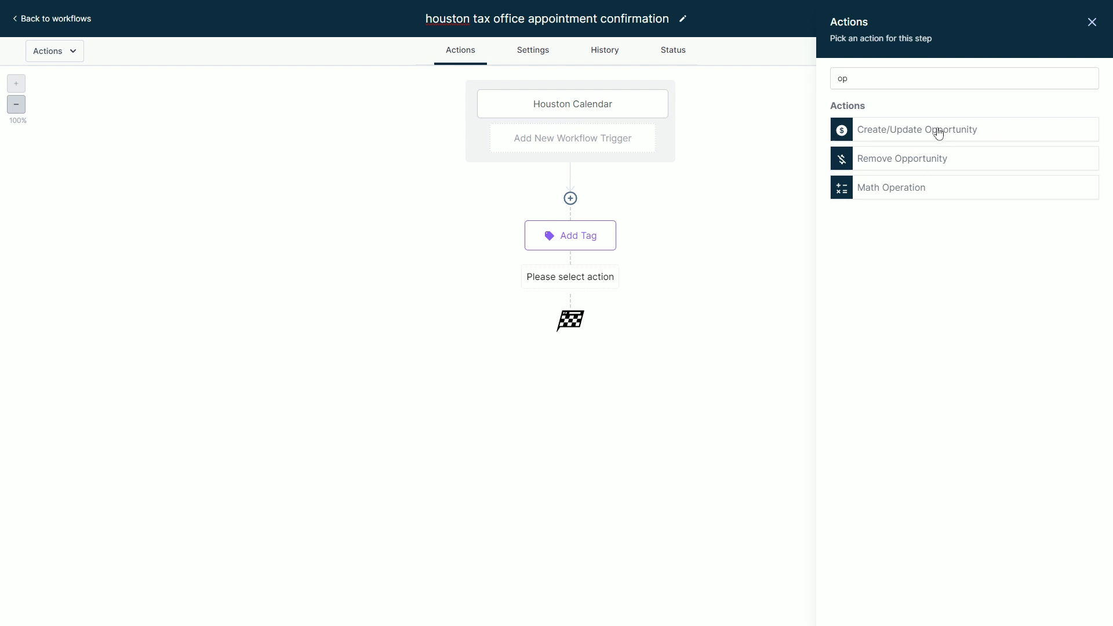
left_click(893, 157)
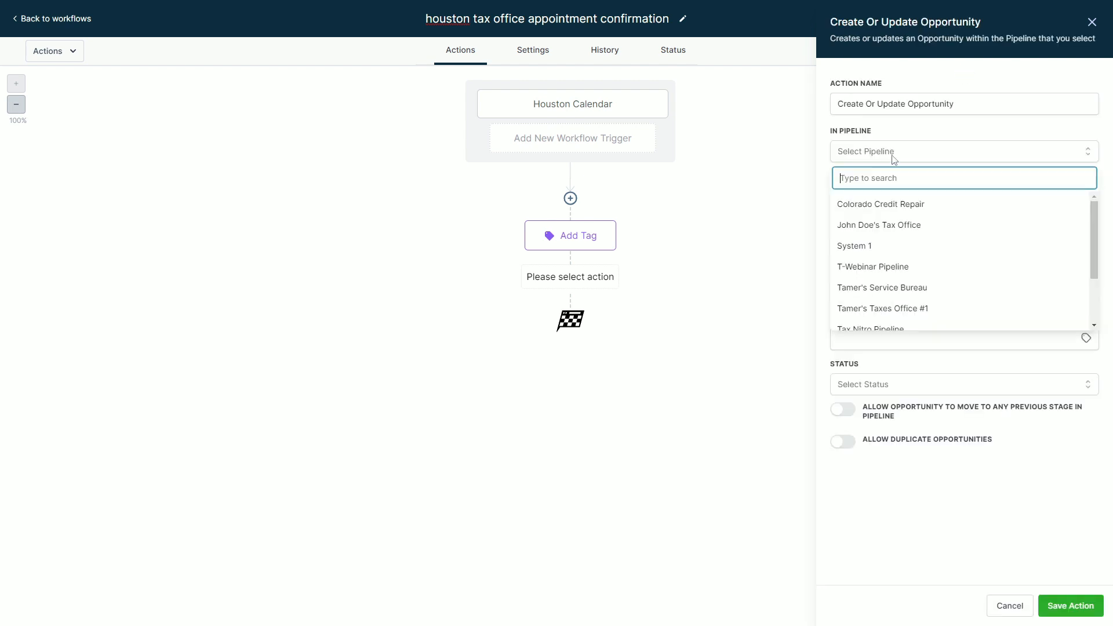
left_click(898, 229)
Set the pipeline stage to Booked Appointments, allow the opportunity to move to any previous stage, and save the action
left_click(880, 203)
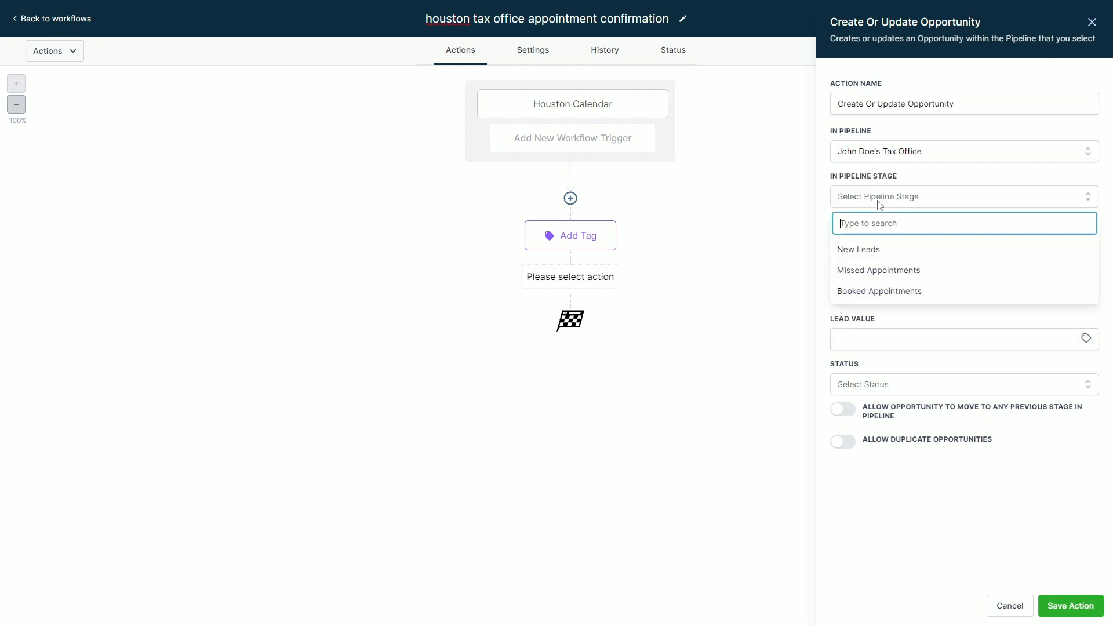
left_click(871, 292)
left_click(845, 409)
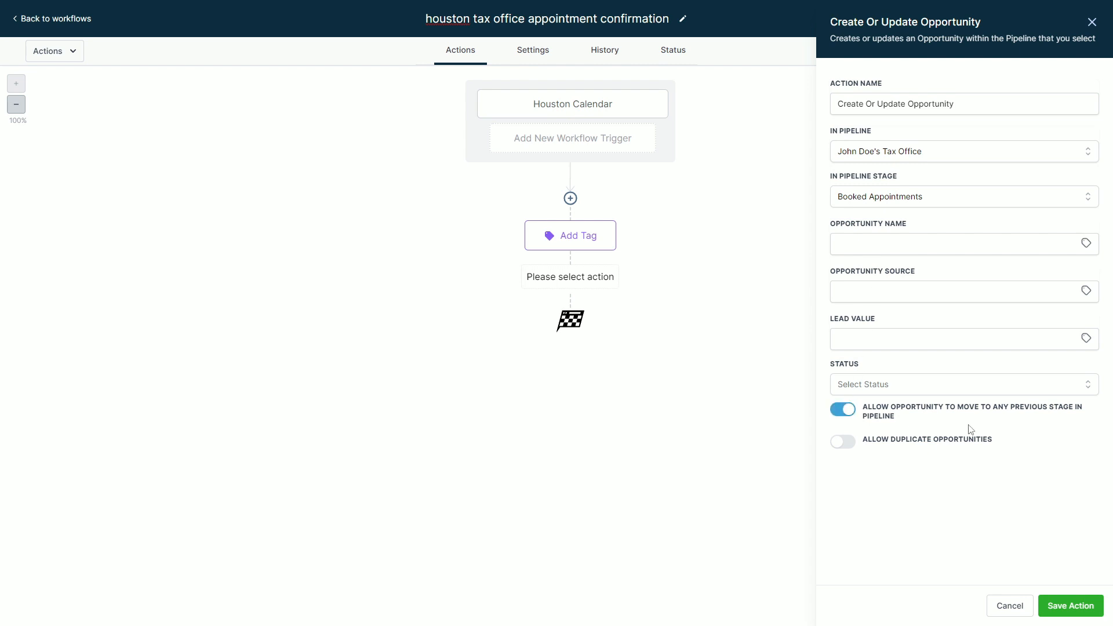
left_click(1080, 605)
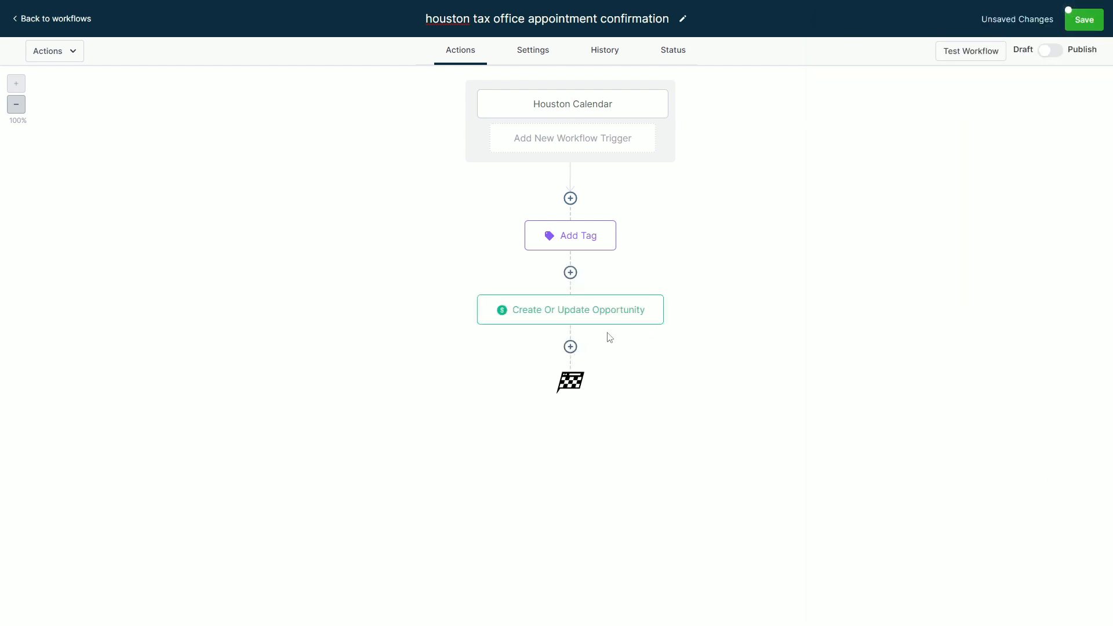
Add a Send Email action below the opportunity action with the subject "Confirmation For Your Appointment With Tamer's Tax Office"
left_click(570, 347)
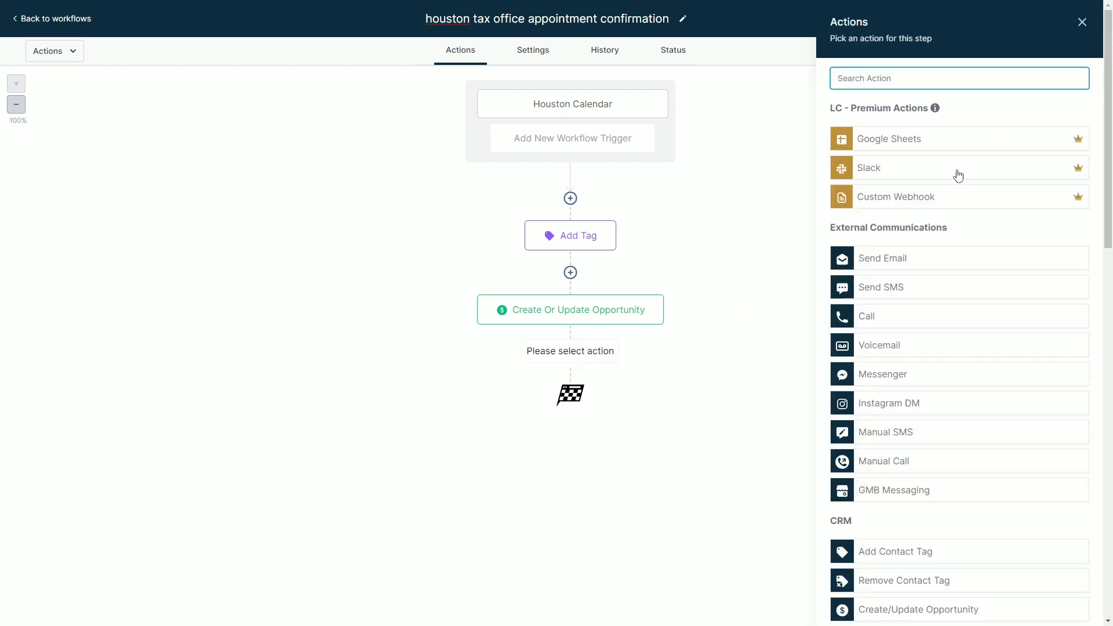
left_click(914, 261)
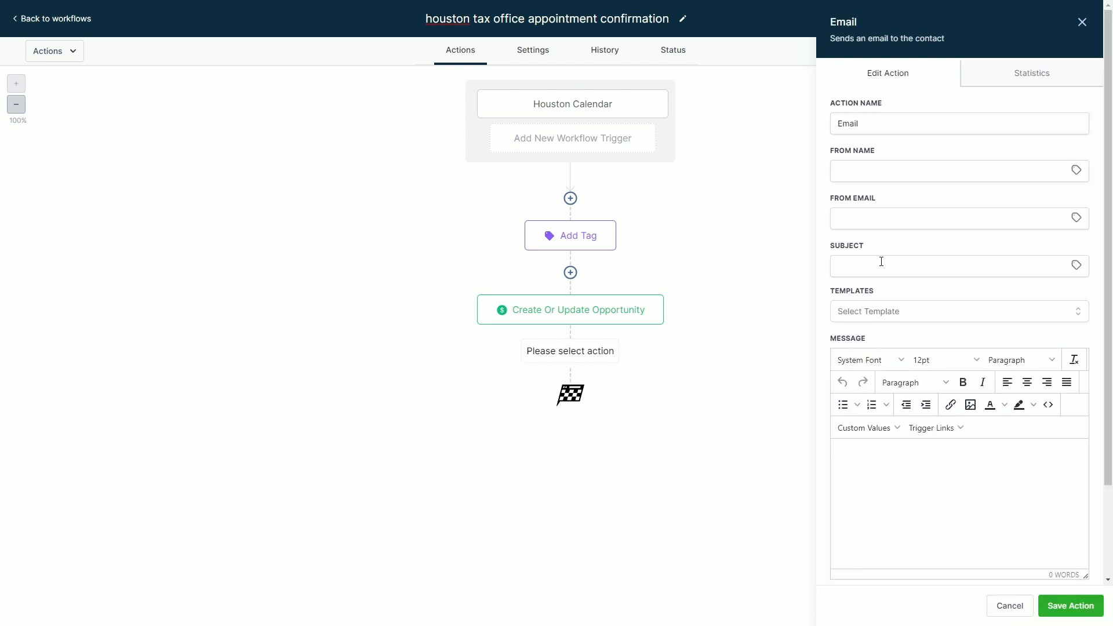
left_click(882, 264)
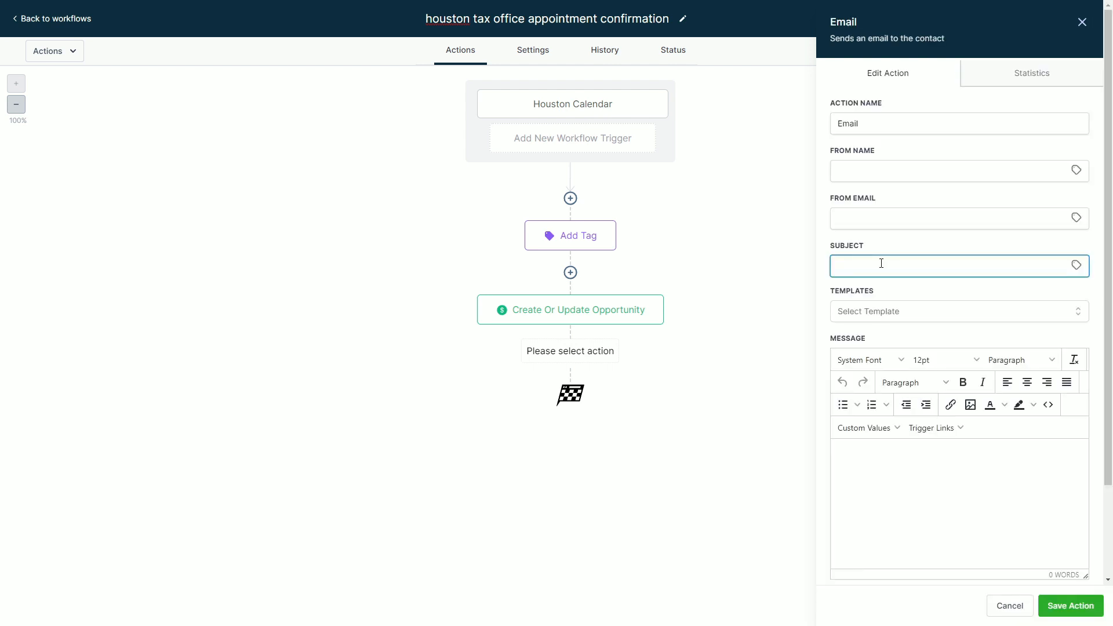
type("Confirmation For Your appointment With Tamer's Tax Office")
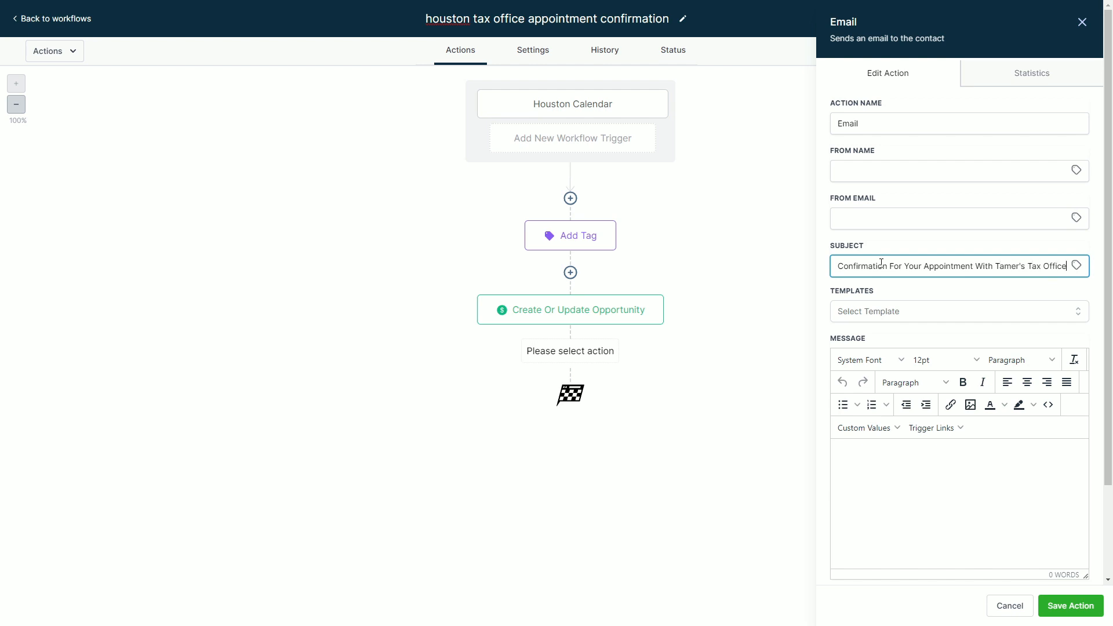
Start the email message with "Hey" followed by the contact's First Name custom value
left_click(917, 485)
scroll(940, 418, "down", 3)
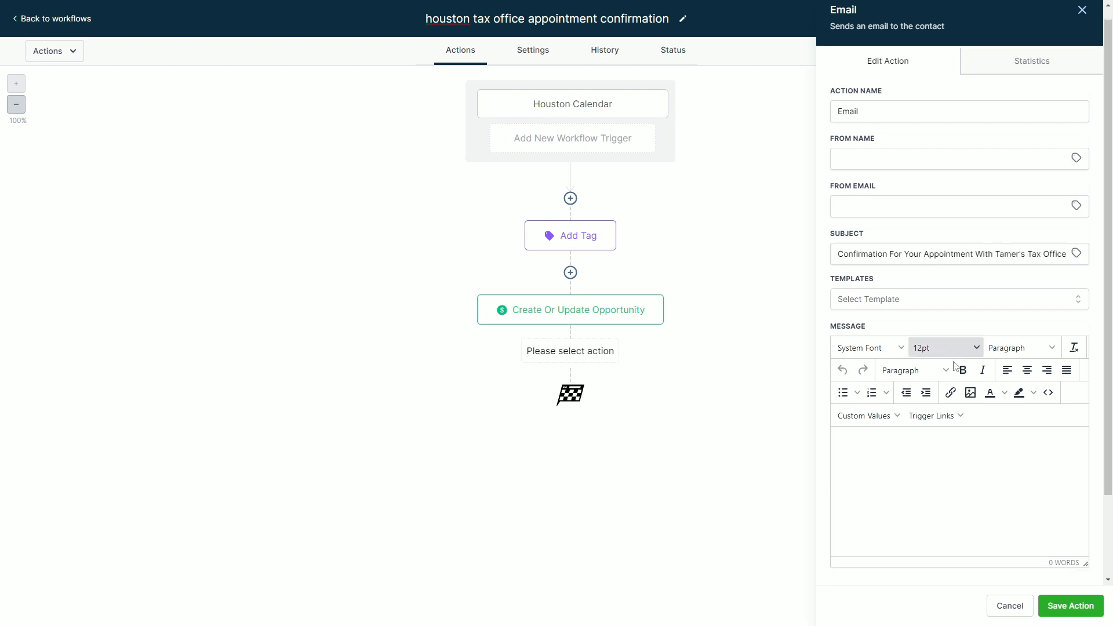
type("Hey")
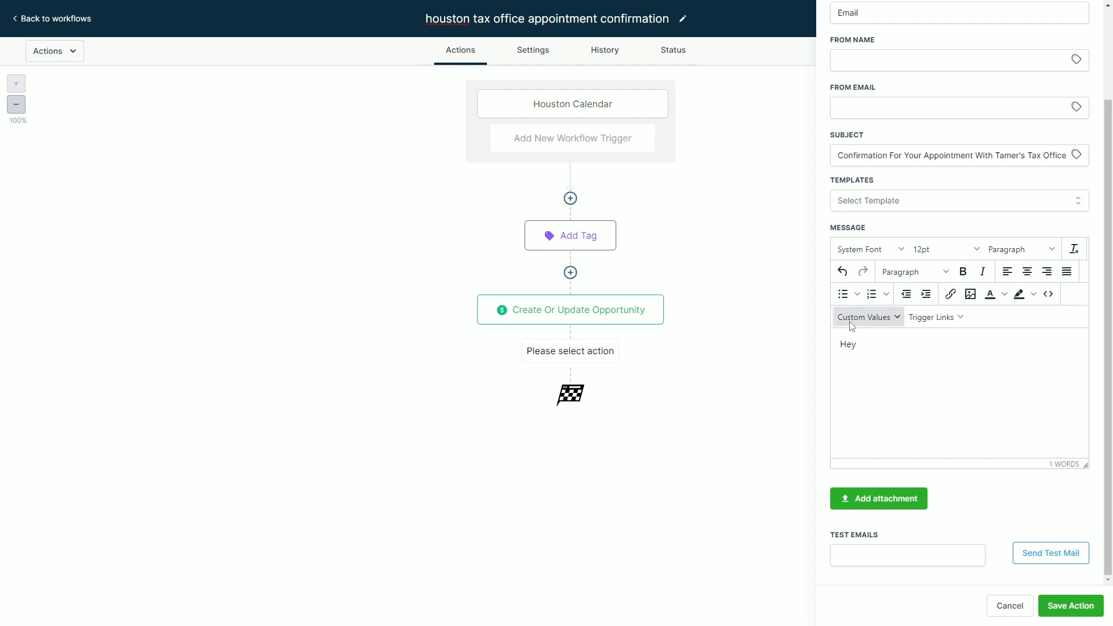
left_click(838, 320)
mouse_move(880, 340)
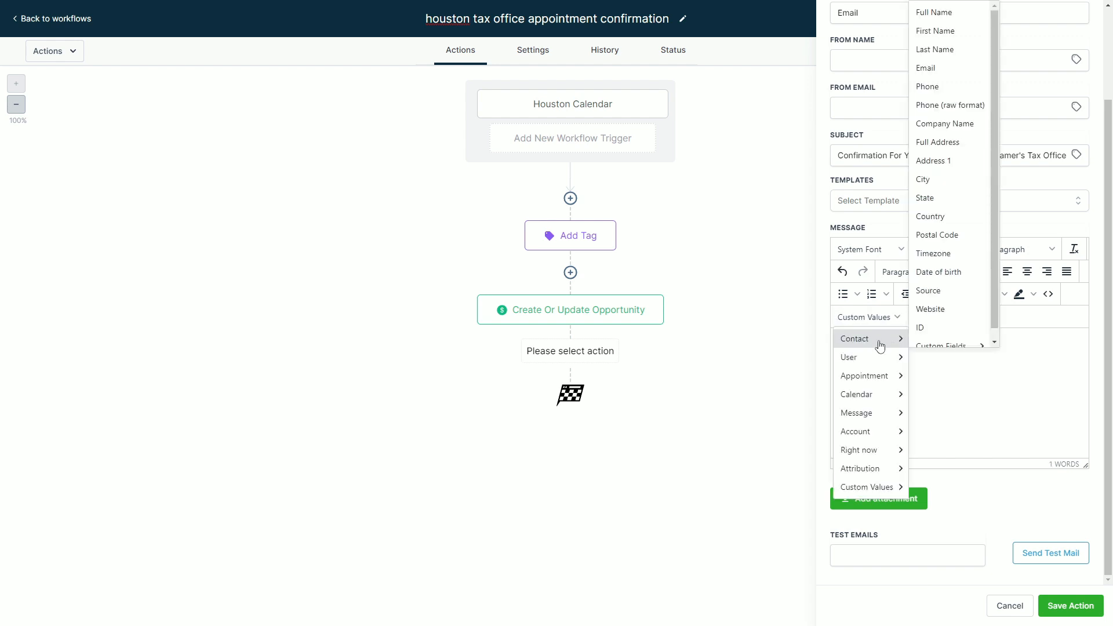
left_click(945, 24)
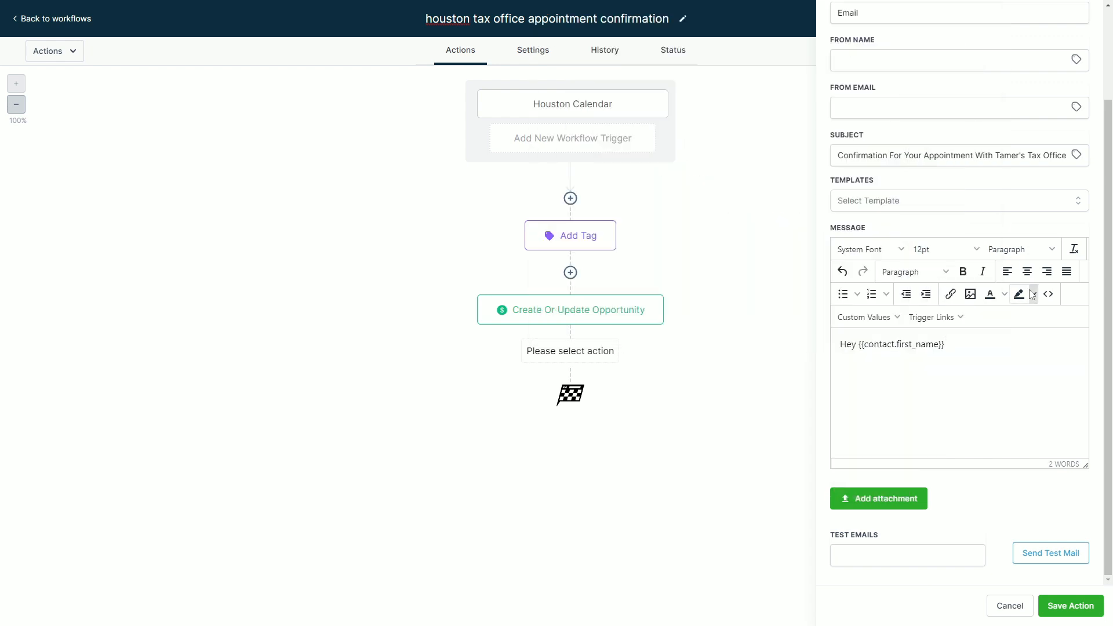
Continue the message with ", this is Tamer's Tax Office just wanted to say thanks for booking!" and a separate line "Here are your appointment details:"
type(", this is Tamer's tax")
key("BackSpace")
key("BackSpace")
type("T")
type("ax OFfic")
type("fice just wanted to ")
type("say t")
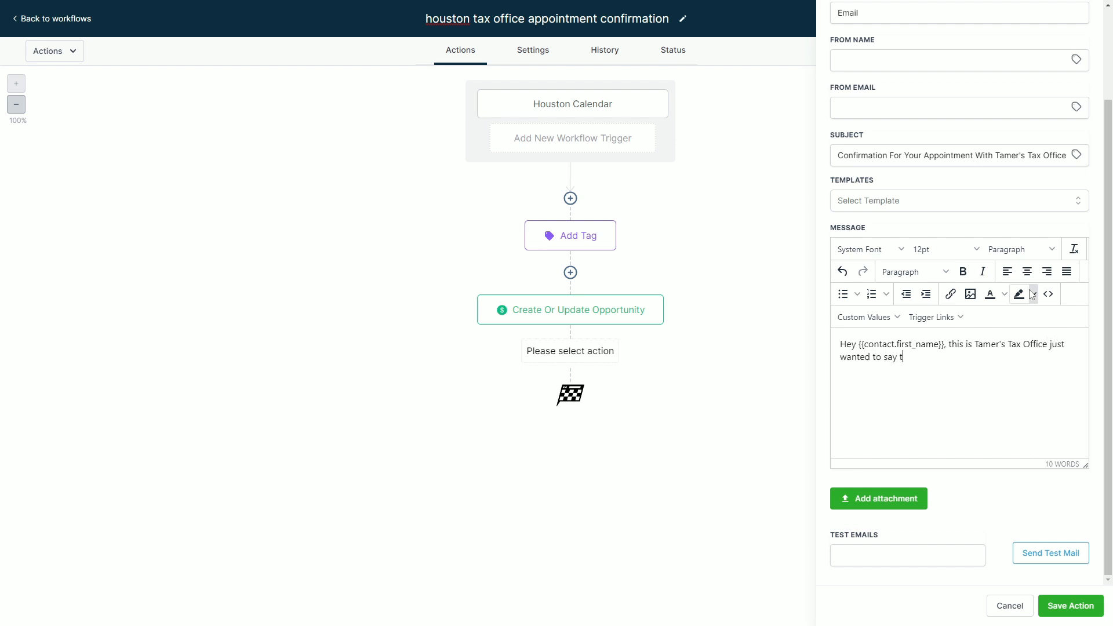
type("hanks for bookingHere are your appo")
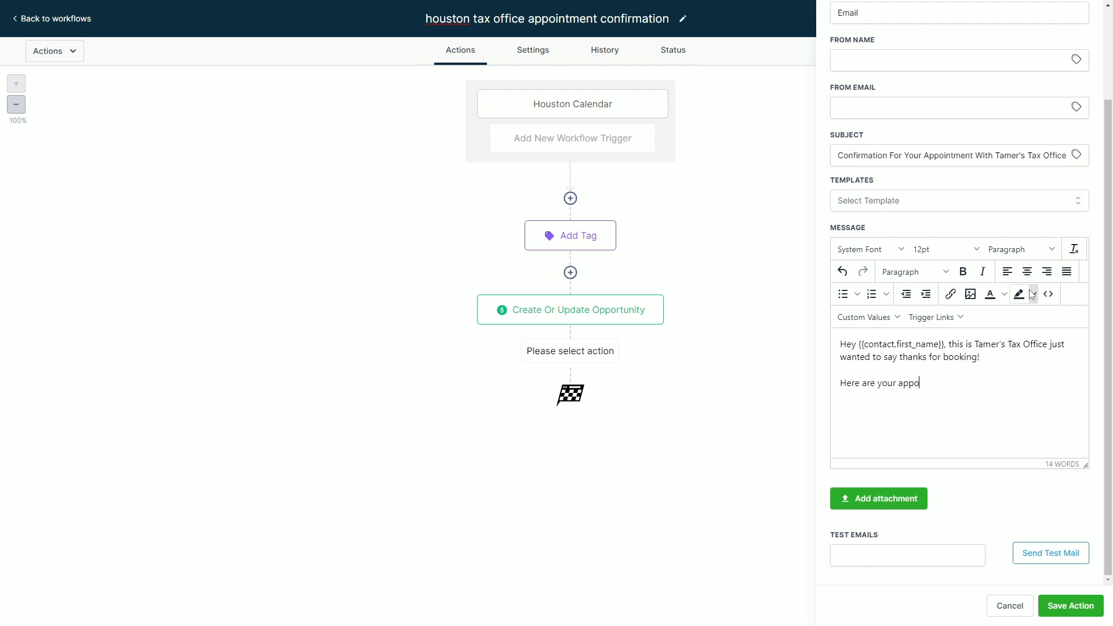
type("intment details:")
Insert the appointment's Start Date Time custom value under the details line and add a separate line "Here is the address:"
left_click(878, 318)
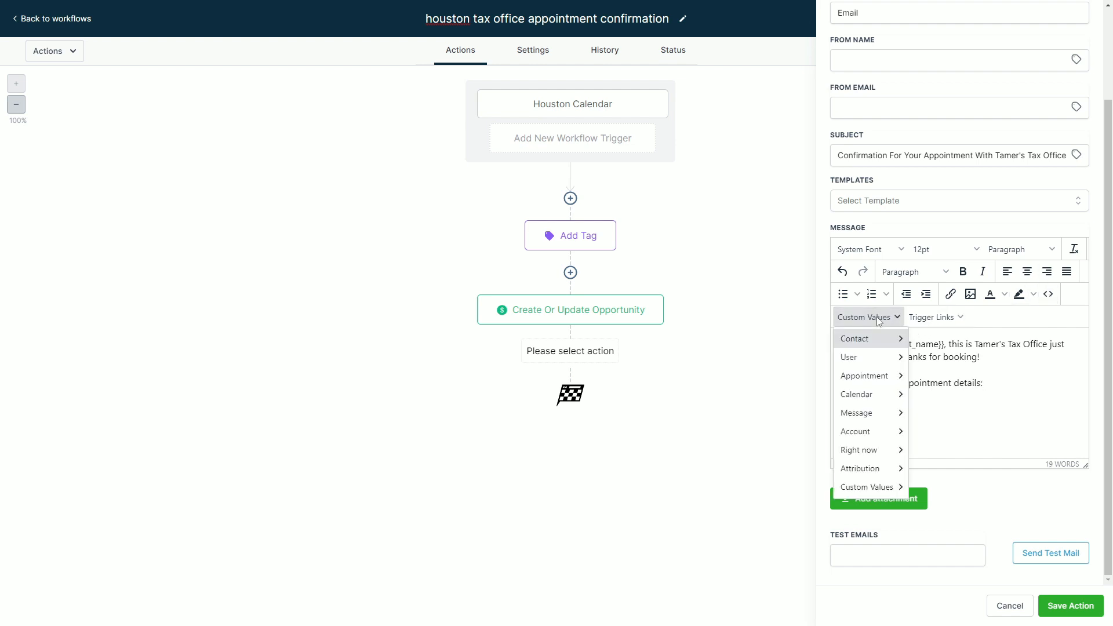
mouse_move(882, 377)
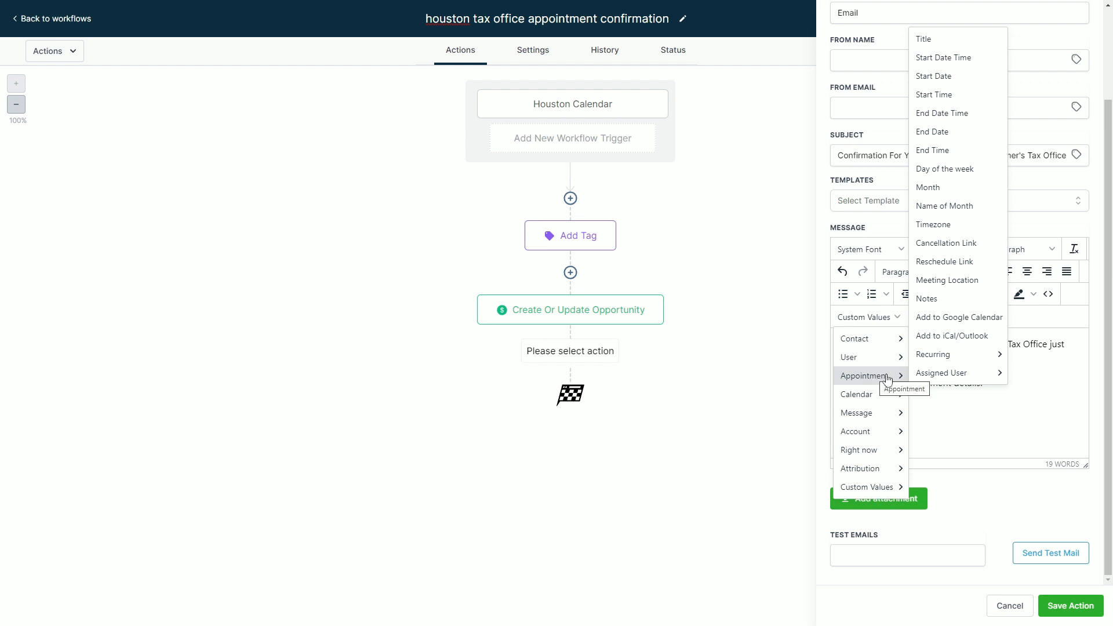
left_click(963, 58)
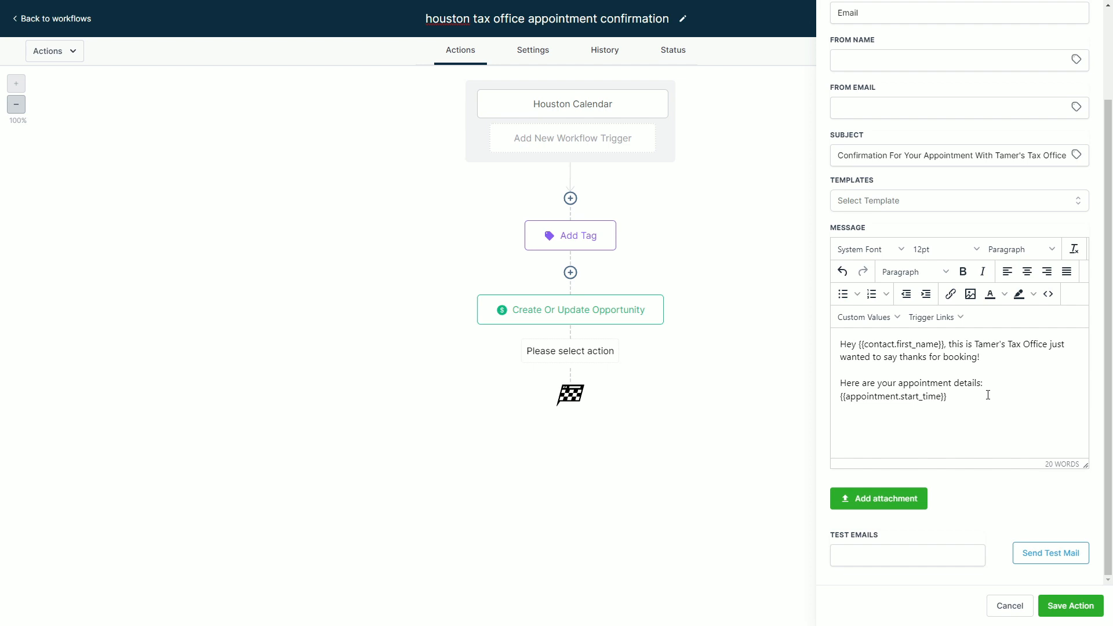
type("ere is the address:")
left_click(876, 318)
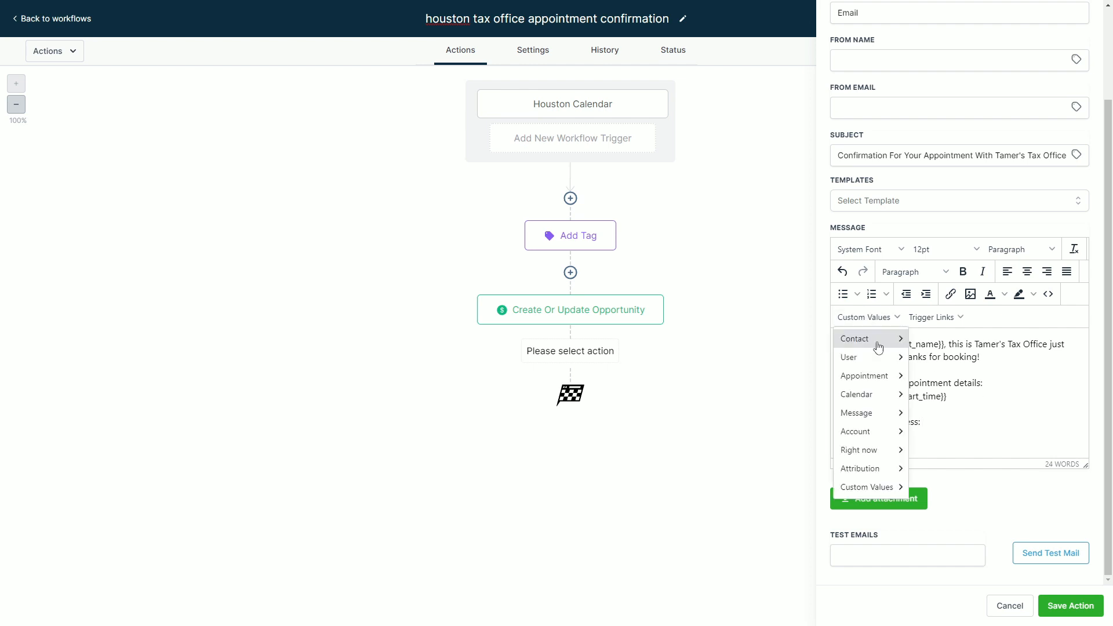
mouse_move(875, 377)
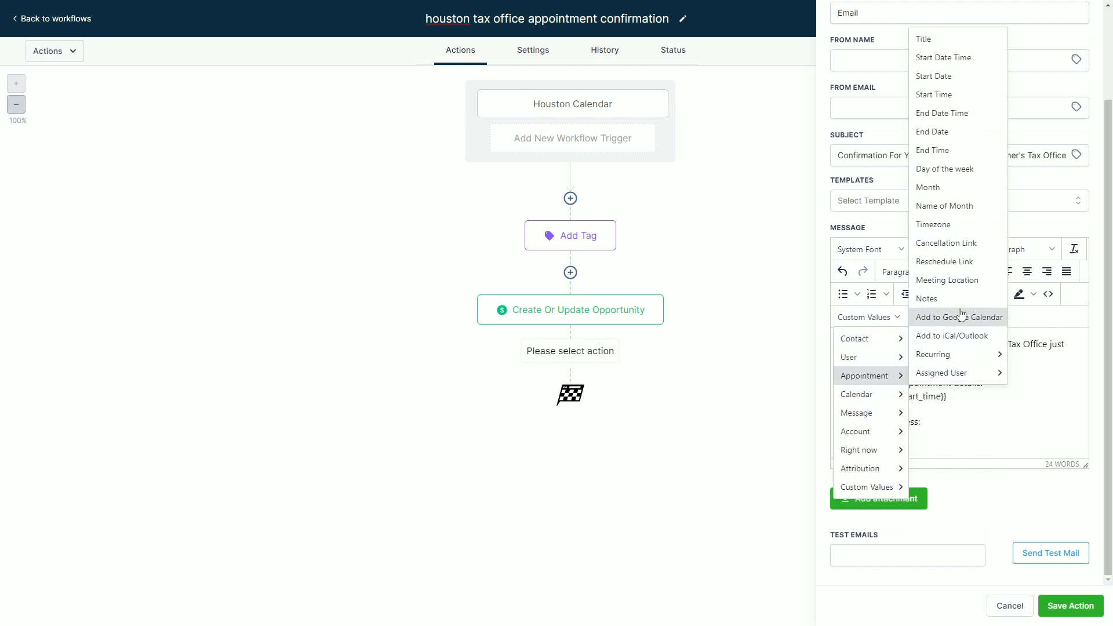
left_click(955, 281)
scroll(968, 400, "down", 1)
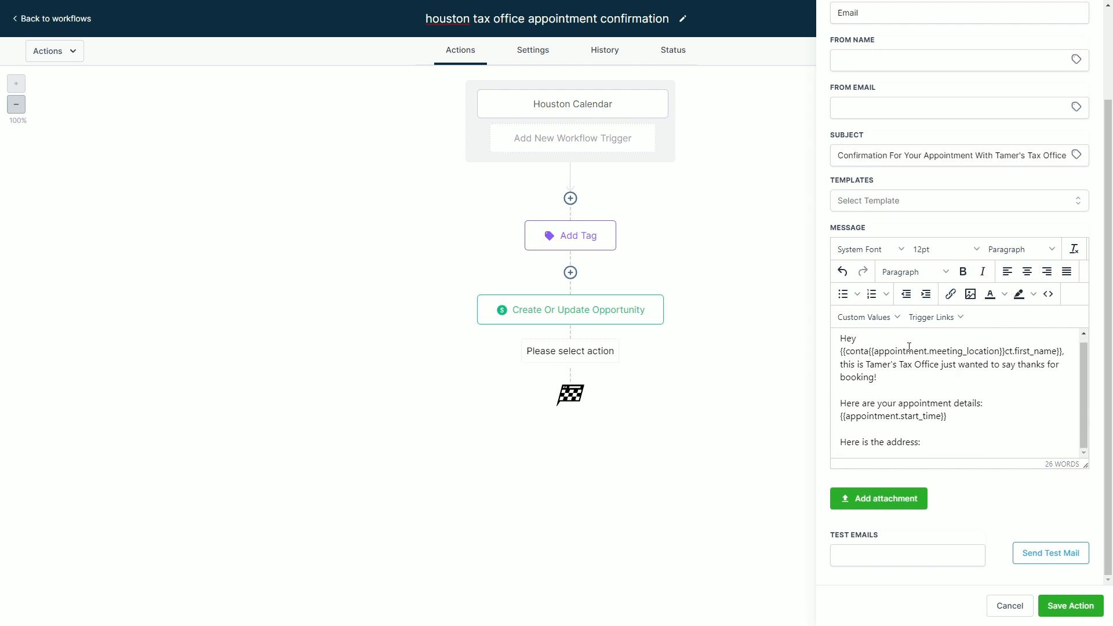
key("ctrl+z")
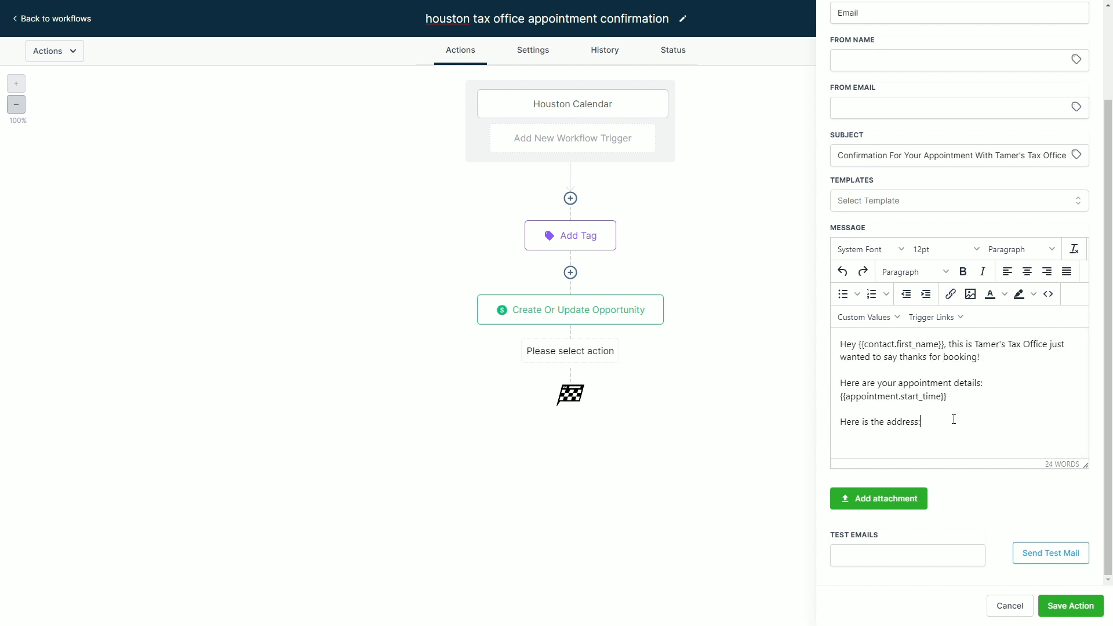
Insert the appointment's Meeting Location custom value after "Here is the address:" in the email message
left_click(870, 317)
mouse_move(864, 376)
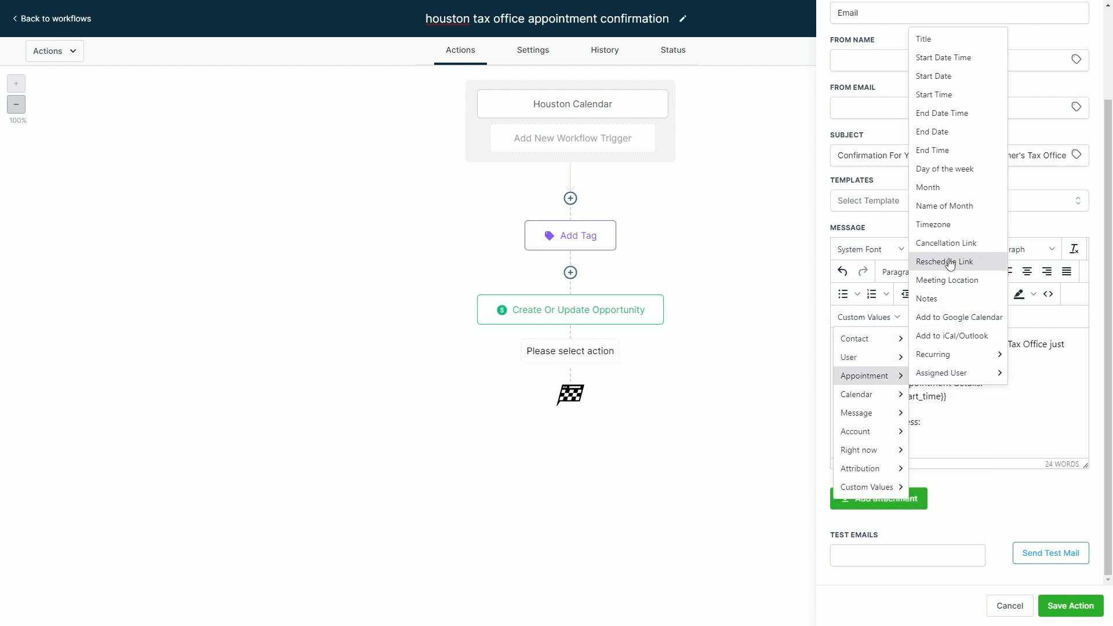
right_click(959, 151)
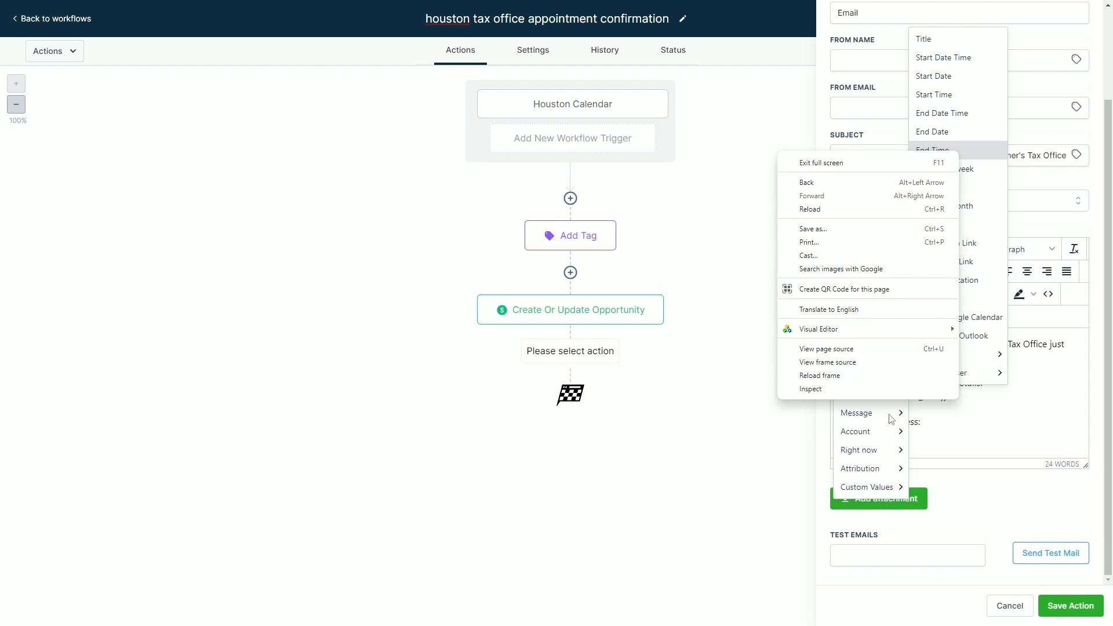
left_click(874, 448)
mouse_move(881, 376)
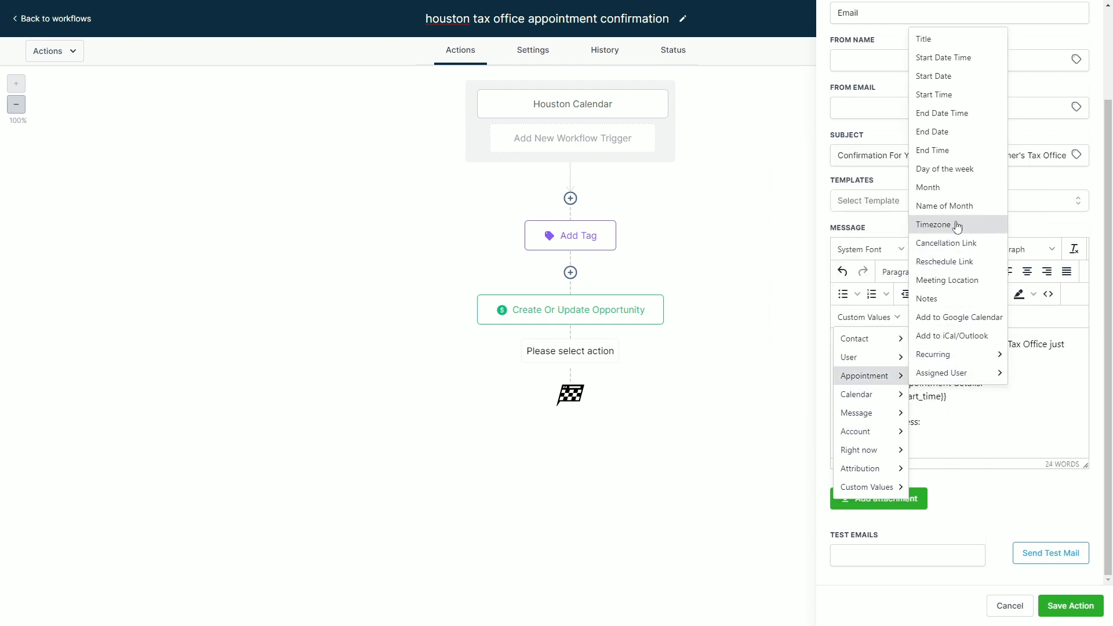
left_click(945, 281)
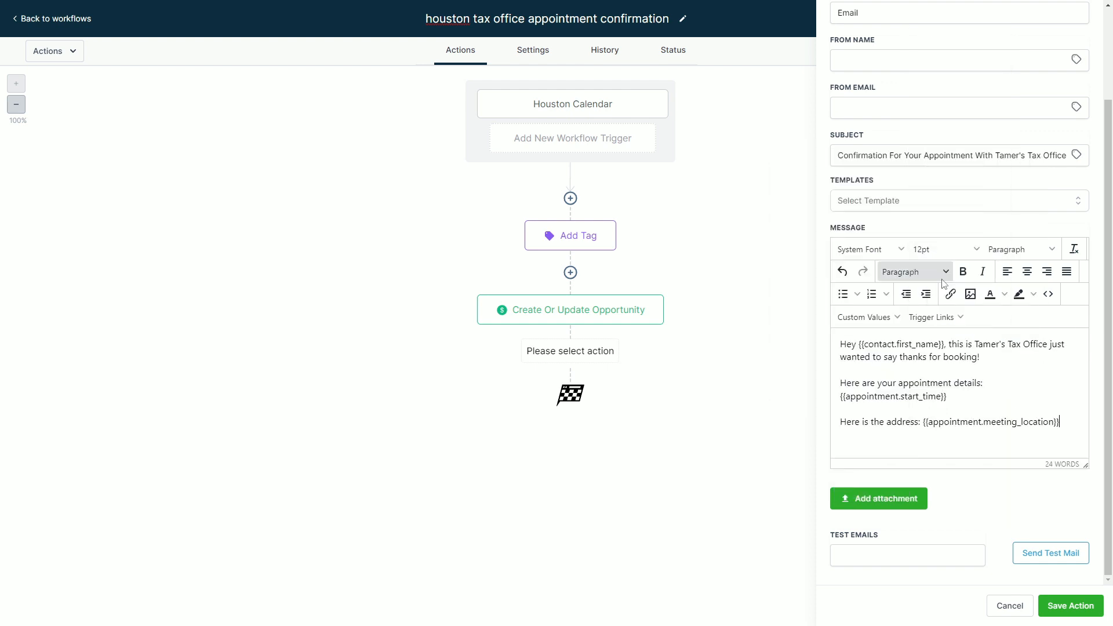
End the email message with a separate line "See you there!" and save the email action
key("Return")
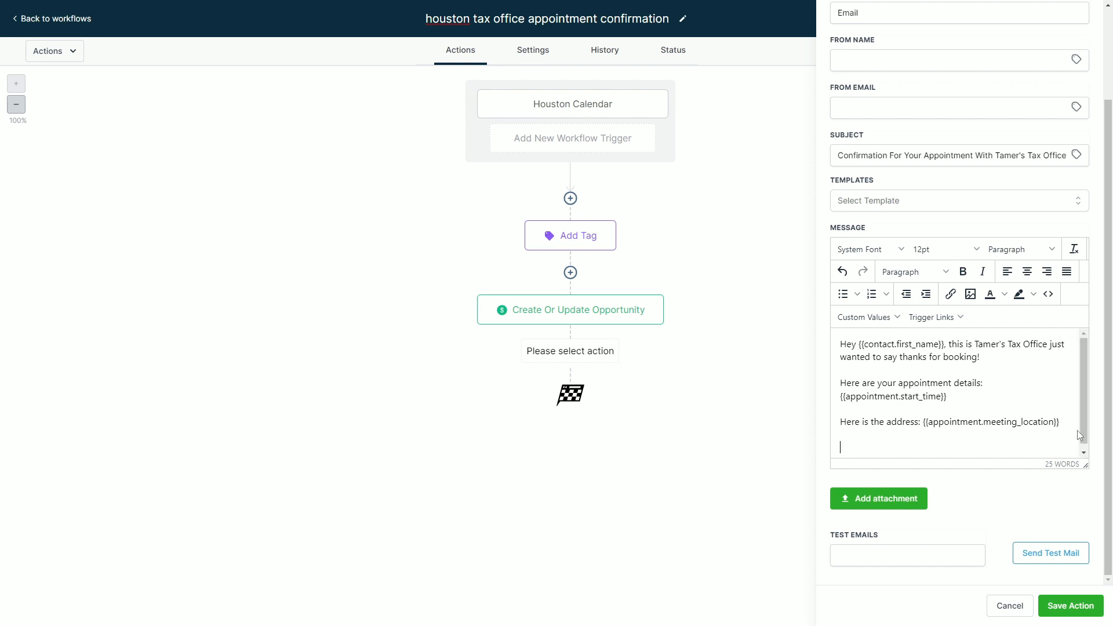
type("See you there1")
key("Return")
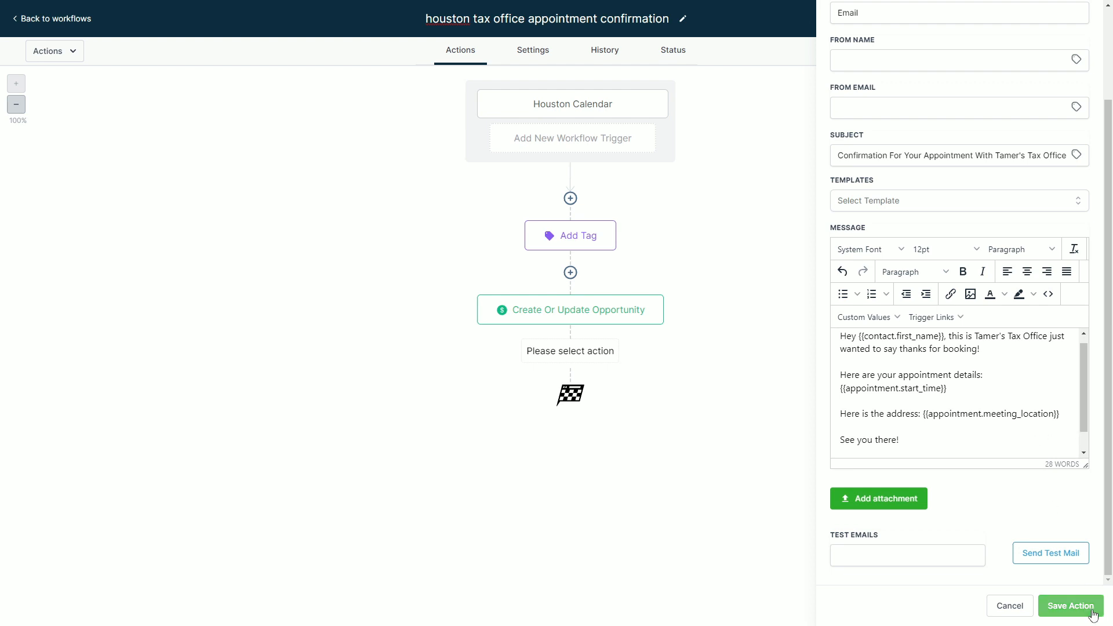
scroll(969, 373, "up", 1)
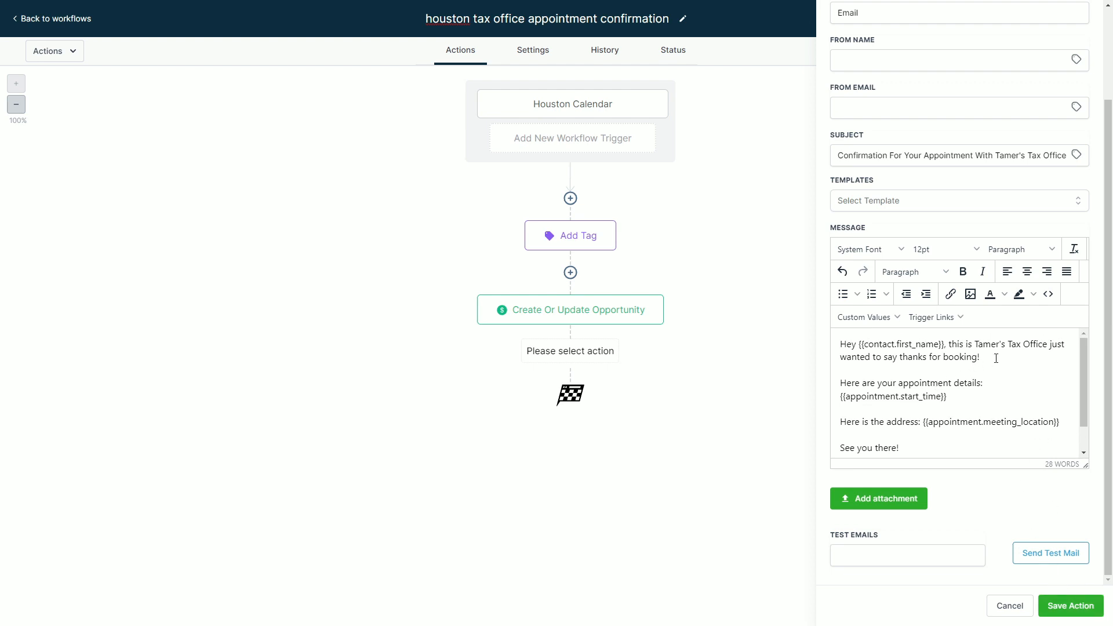
left_click_drag(996, 358, 842, 360)
left_click_drag(973, 396, 803, 378)
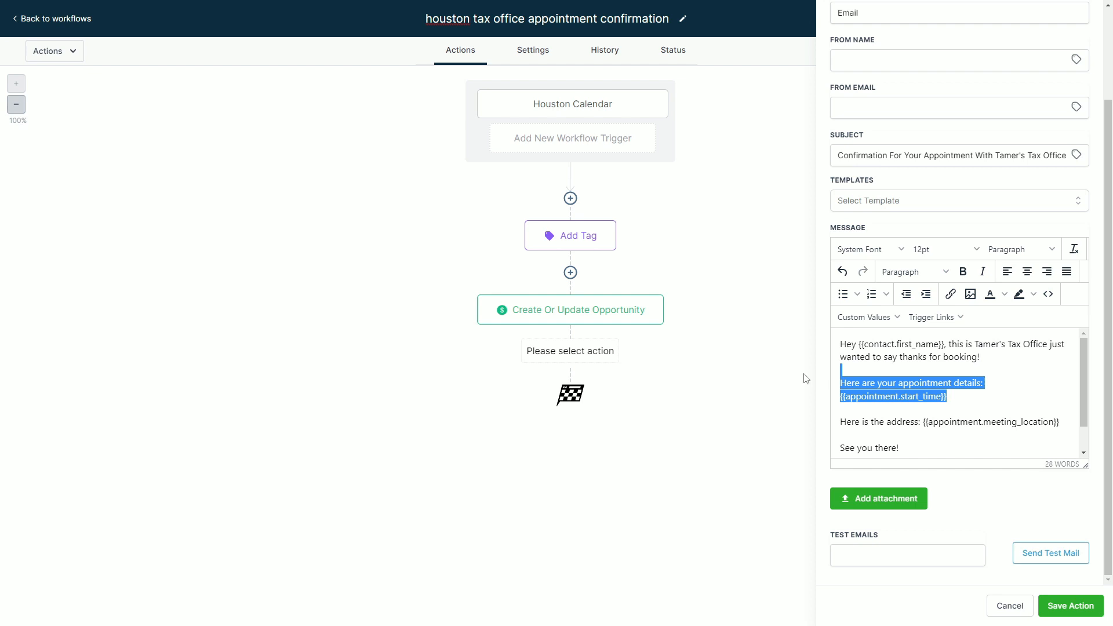
triple_click(915, 422)
left_click(944, 432)
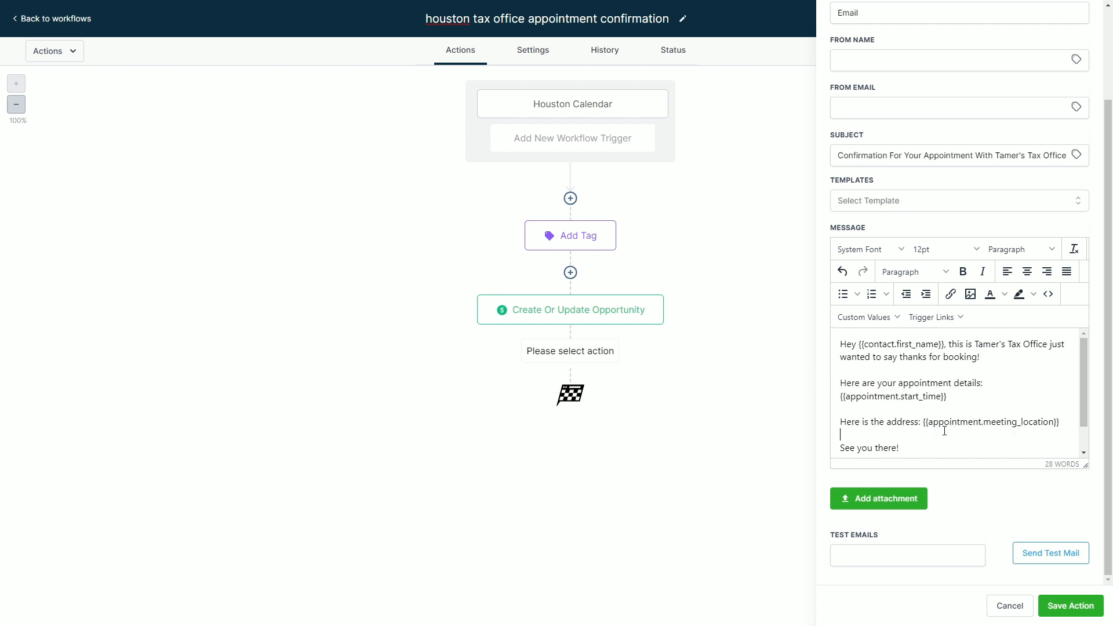
left_click(1072, 606)
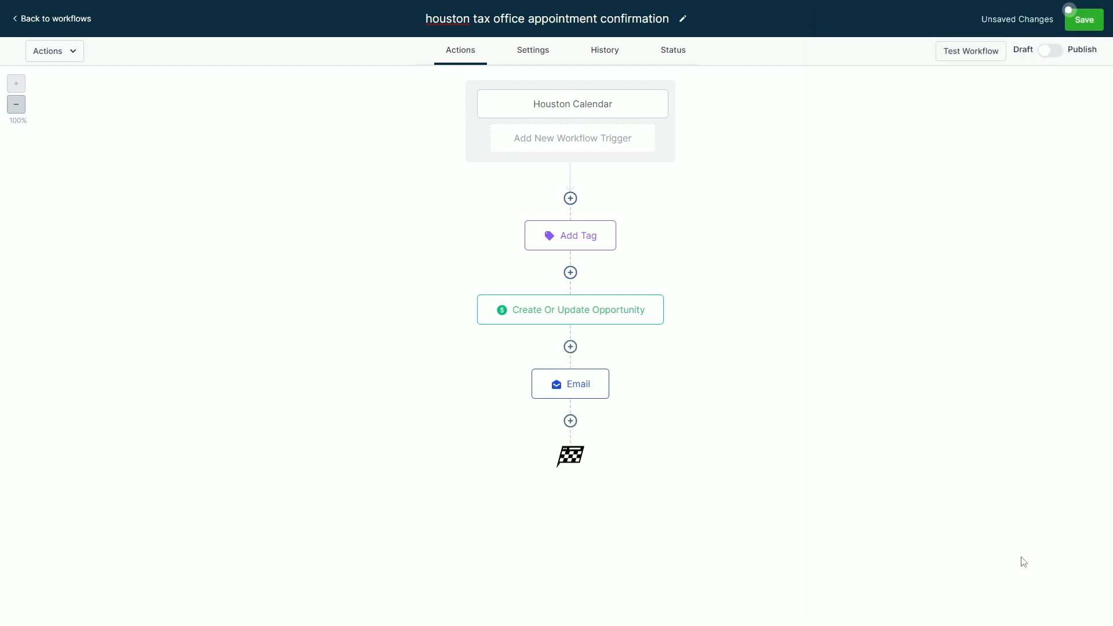
Add a Send SMS action after the Email action and start its message with "Hey" and the contact's First Name custom value
left_click(570, 422)
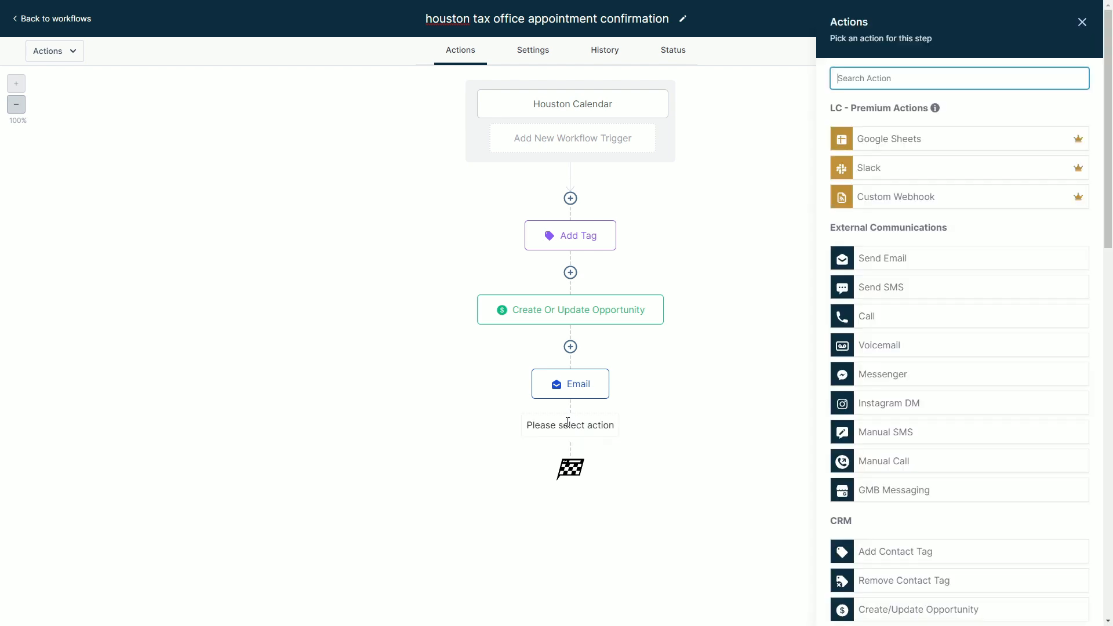
left_click(887, 289)
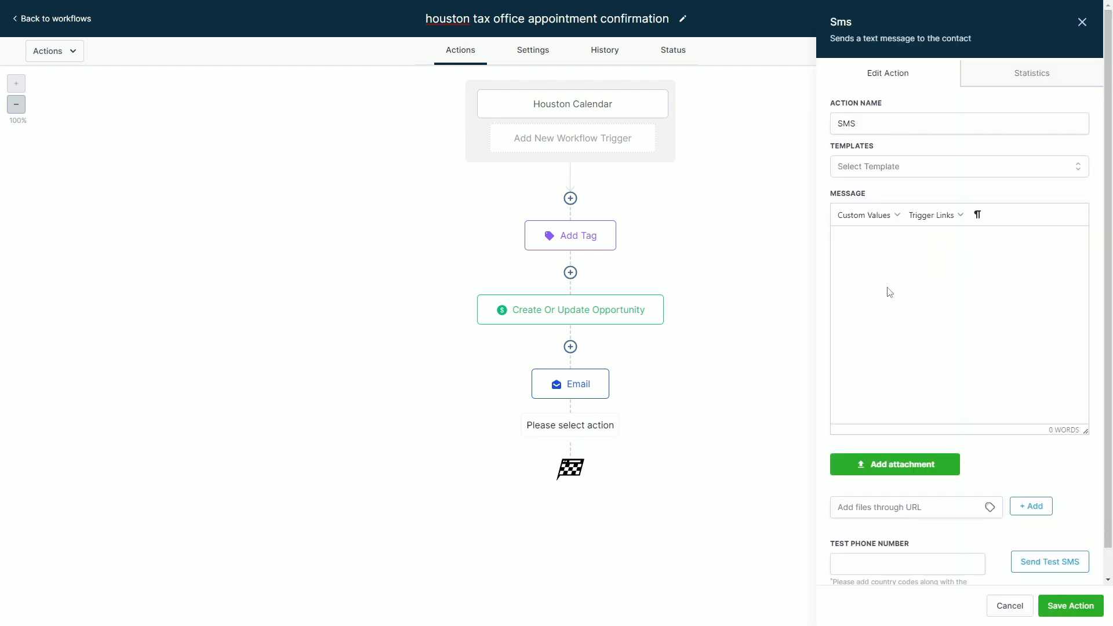
type("Hey")
left_click(864, 215)
mouse_move(867, 239)
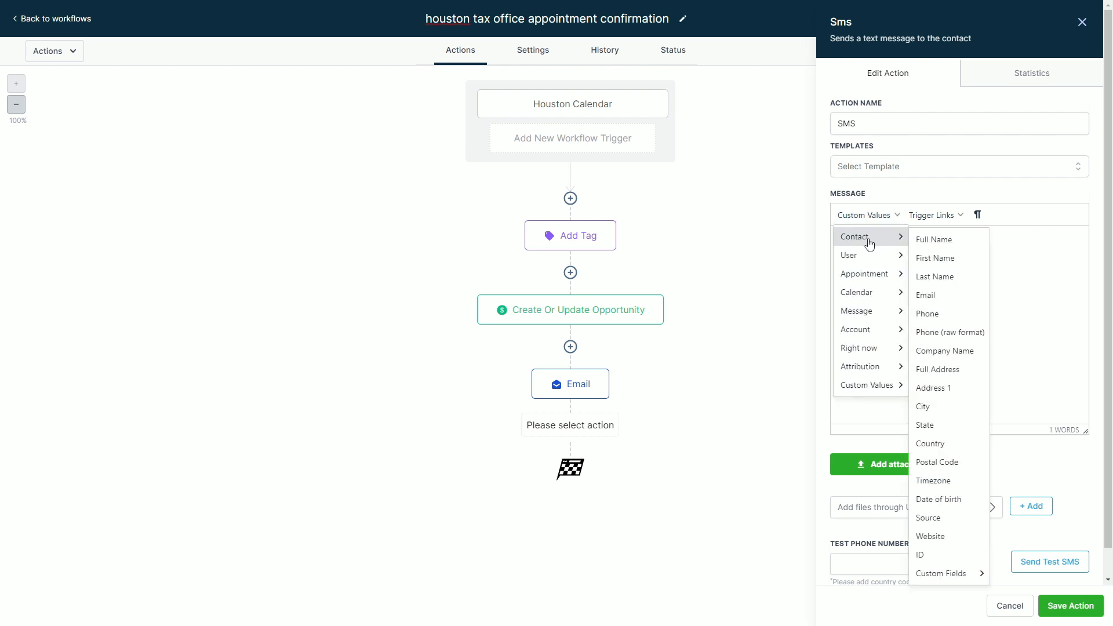
left_click(947, 259)
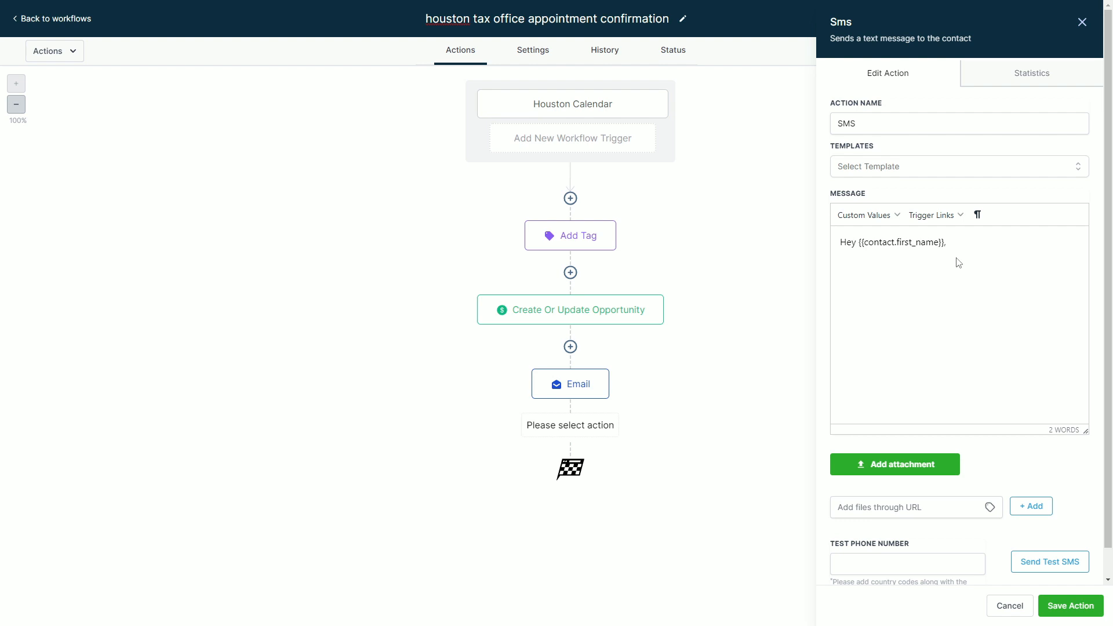
Continue the SMS with ", thanks for booking here's your appointment details:" followed by the appointment's Start Date Time custom value
type("thabks")
key("BackSpace")
type("nks for booking here's your appointment details:")
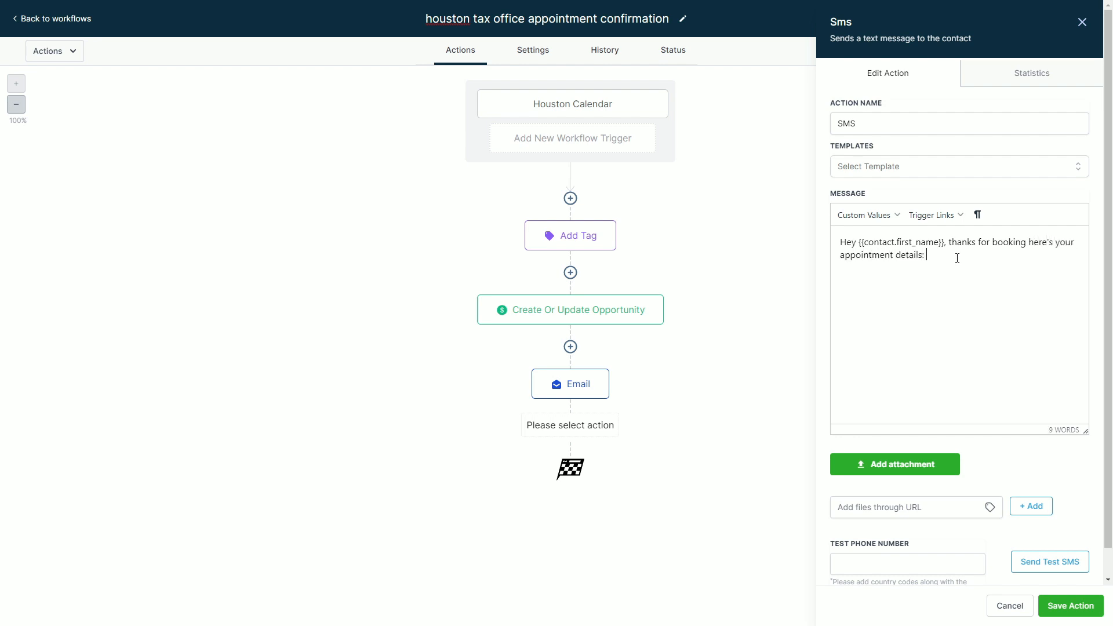
left_click(864, 215)
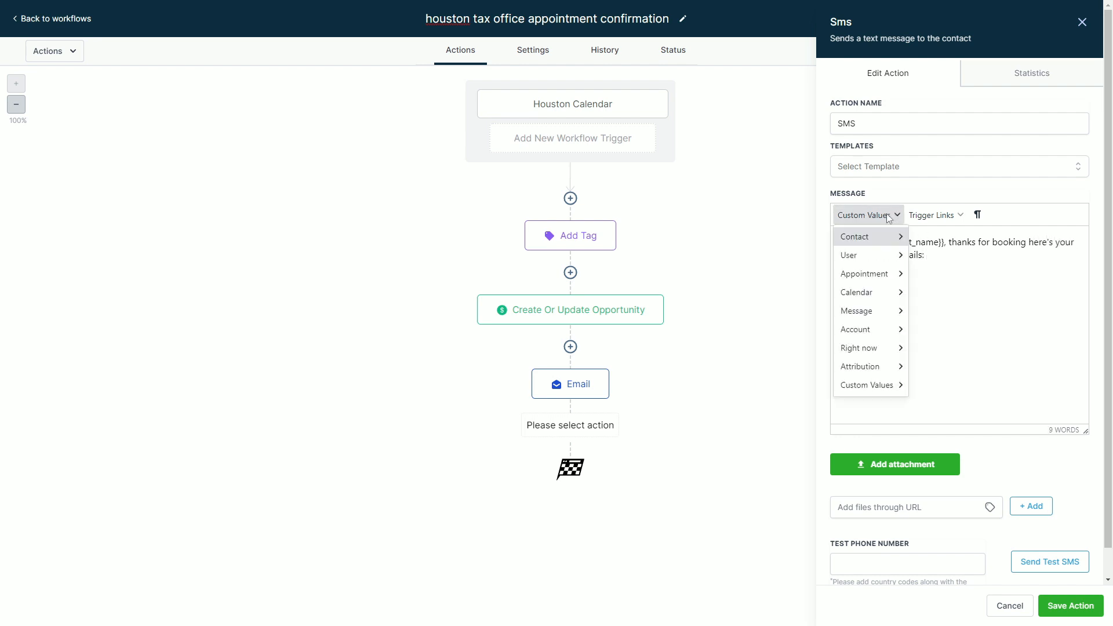
mouse_move(864, 273)
left_click(967, 290)
key("Return")
key("Return")
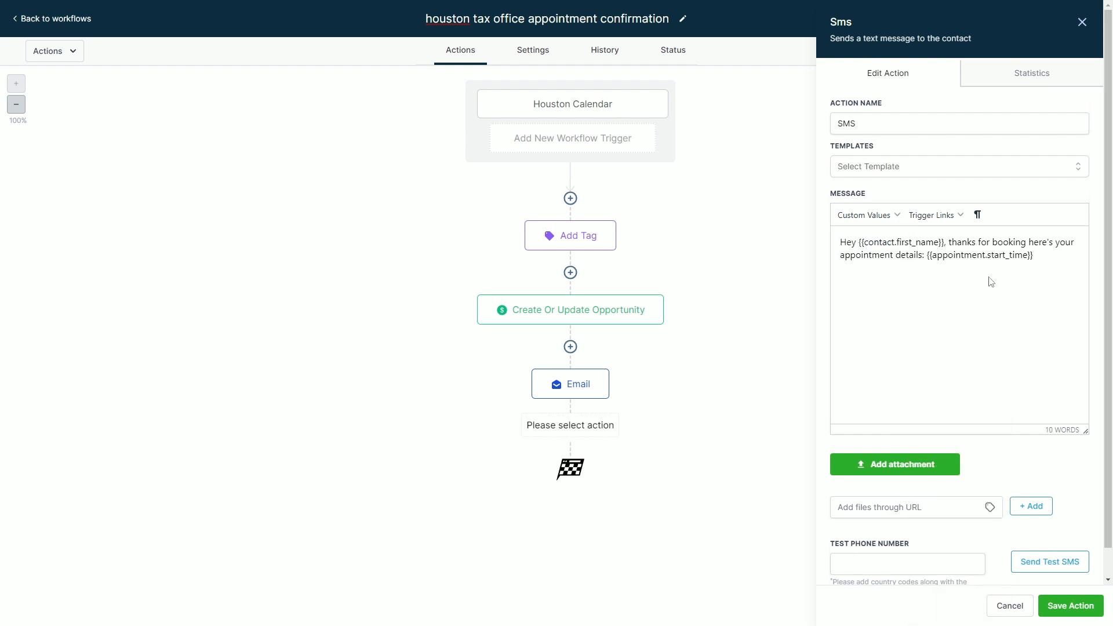
Add the line "Here's the address:" with the appointment's Meeting Location custom value to the SMS and save the action
type("We")
key("BackSpace")
key("BackSpace")
type("Here's the address:")
left_click(866, 215)
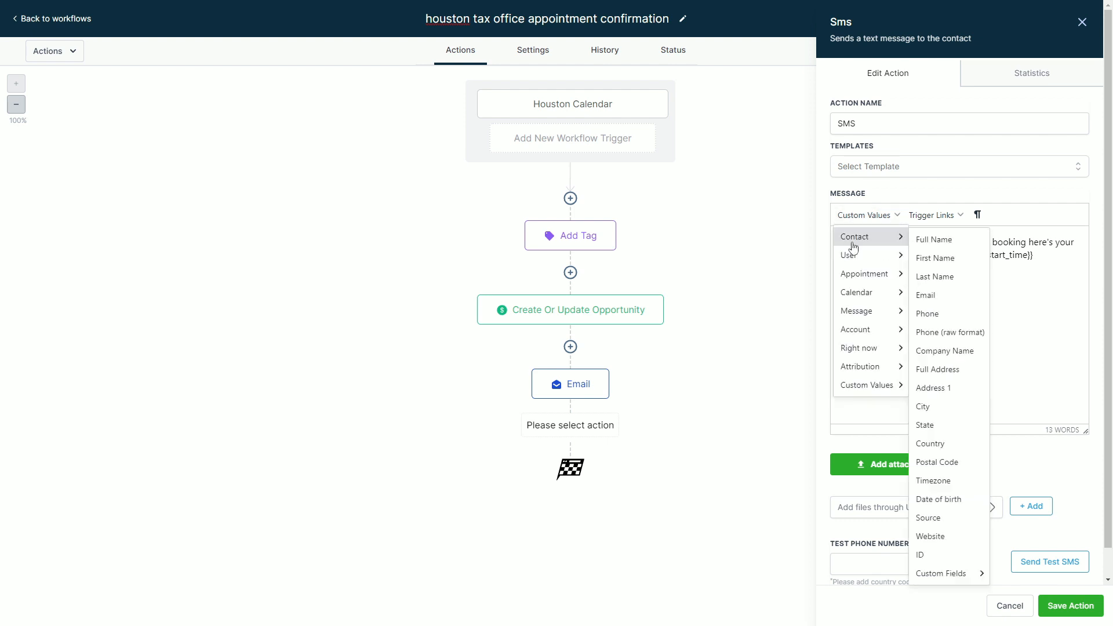
mouse_move(861, 275)
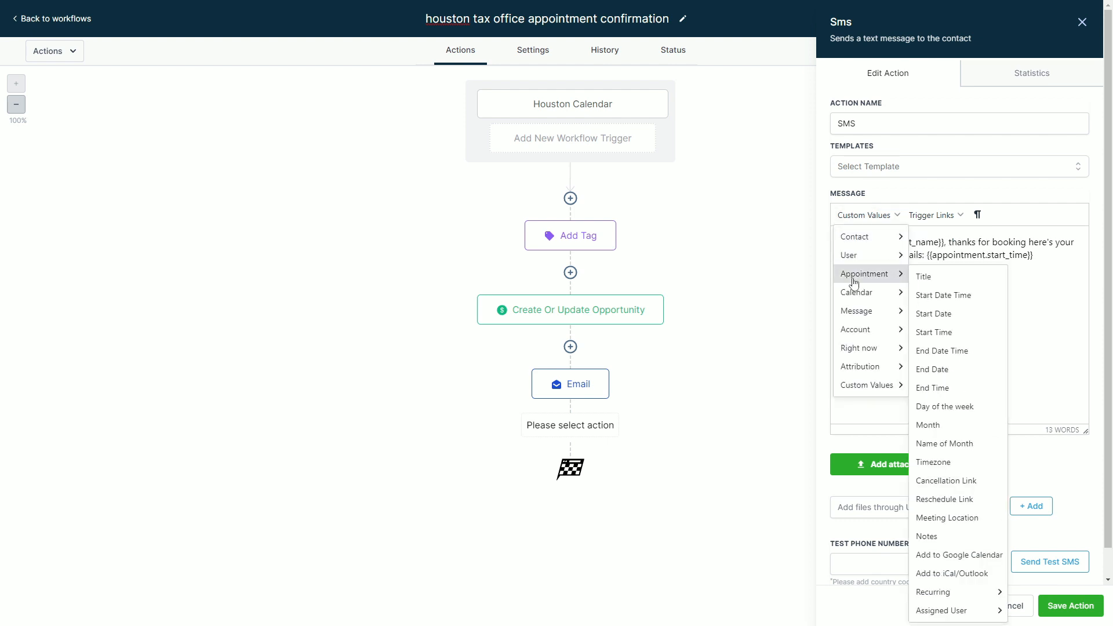
left_click(958, 518)
left_click(1074, 606)
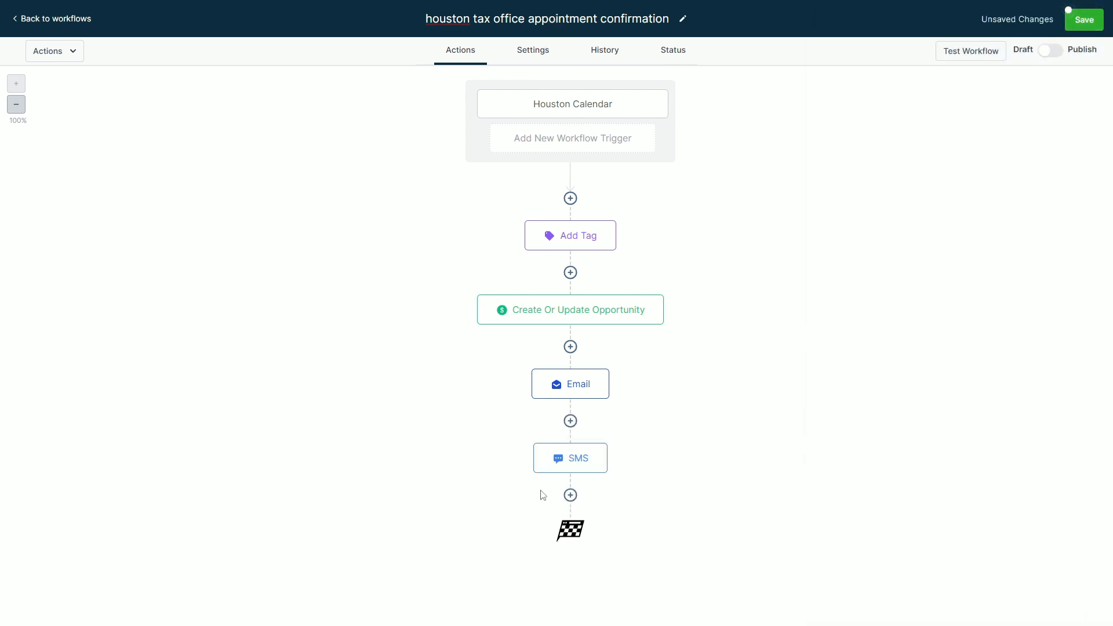
Add a Wait action after the SMS action and make it wait for Event / Appointment time
left_click(571, 495)
type("wait")
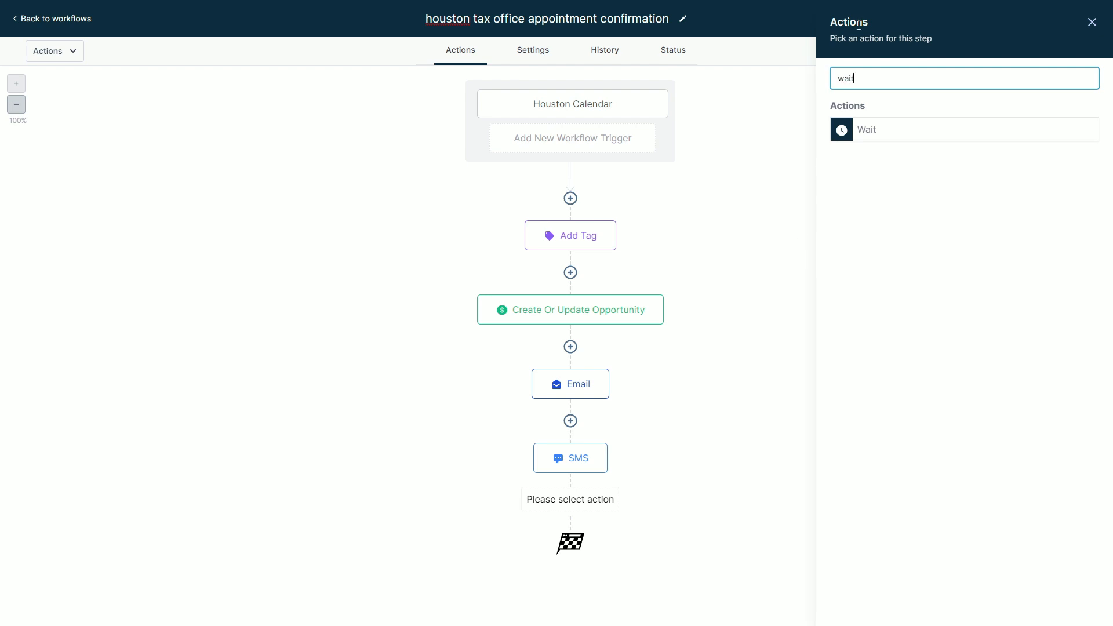
left_click(865, 136)
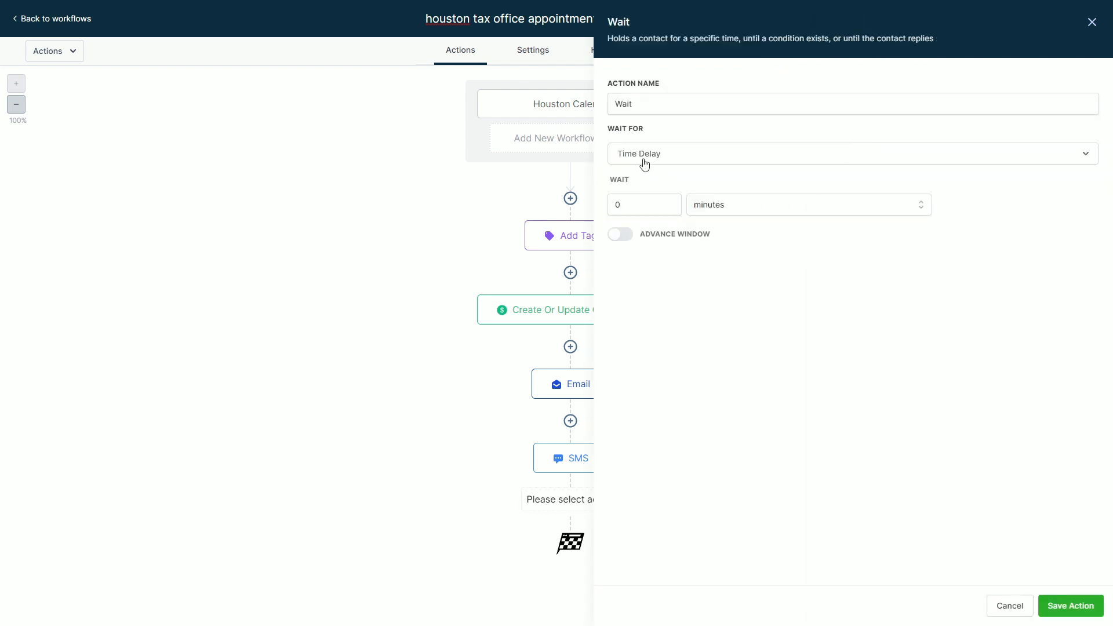
left_click_drag(601, 133, 660, 137)
left_click(673, 139)
left_click(661, 160)
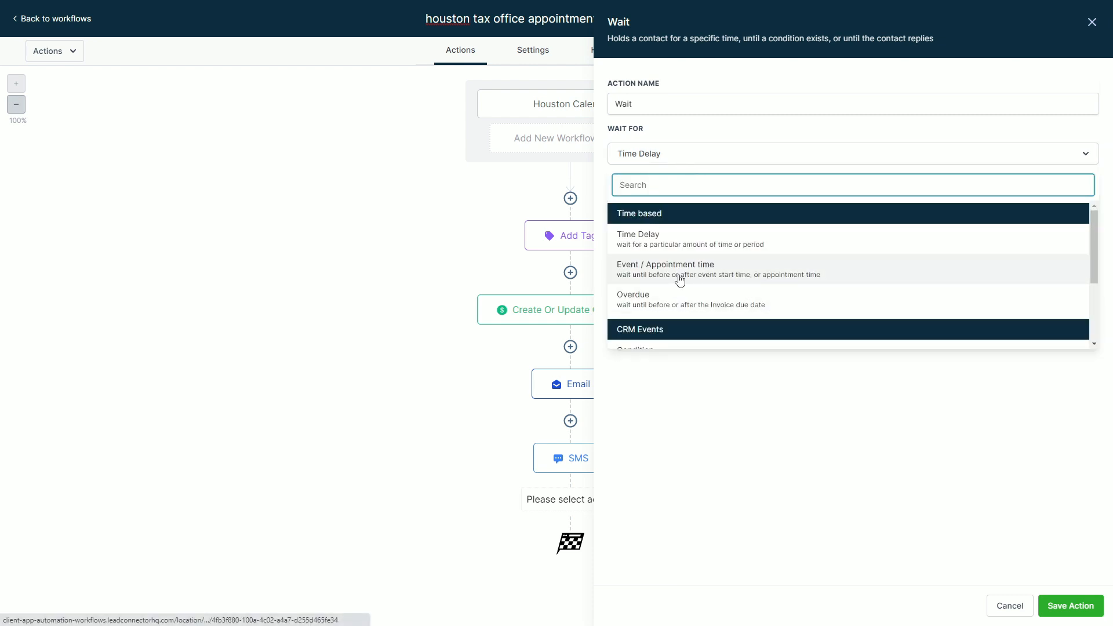
left_click(681, 280)
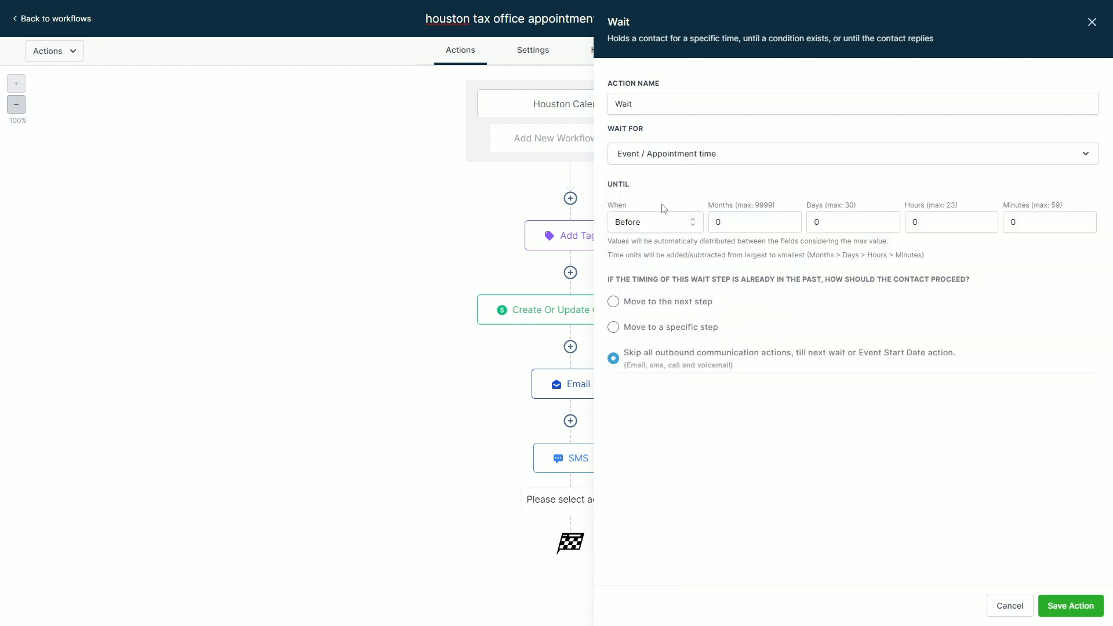
Set the wait to 24 hours before the appointment
left_click(930, 223)
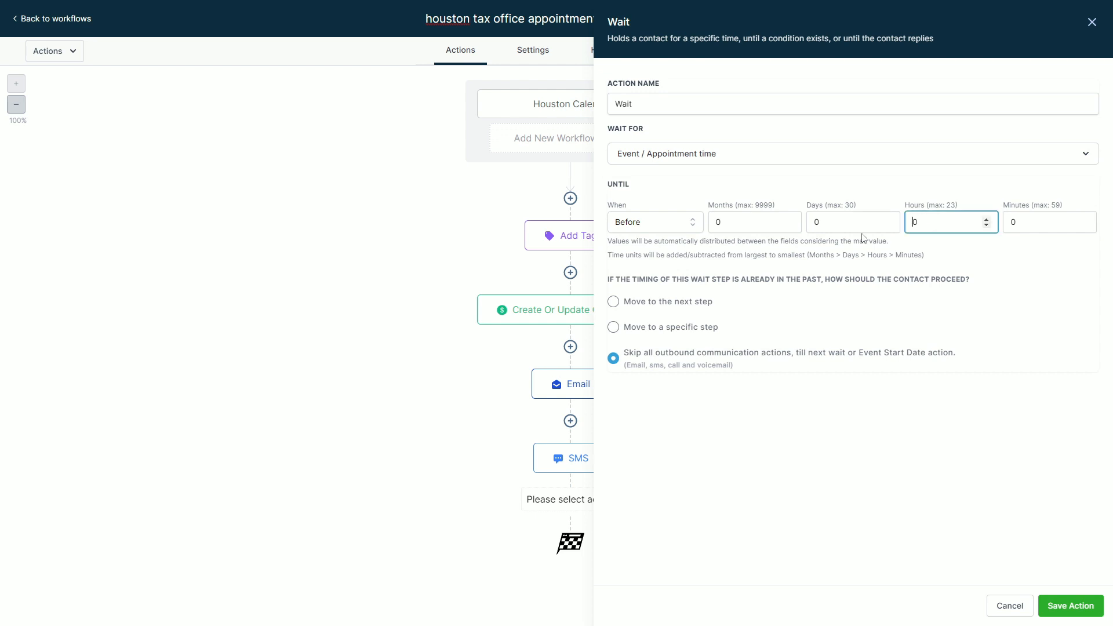
type("24")
left_click(969, 325)
left_click(848, 220)
left_click(843, 186)
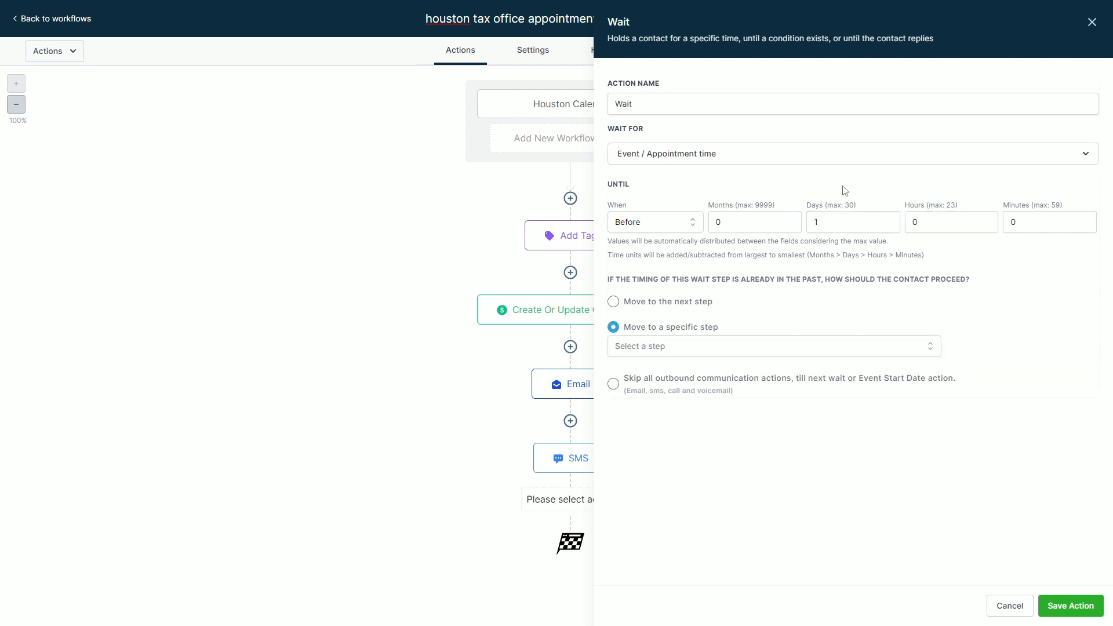
Set the wait to 2 days before the appointment and try to save the action
left_click_drag(833, 222, 786, 223)
type("2")
left_click(846, 490)
left_click_drag(935, 224, 885, 226)
left_click_drag(959, 205, 912, 199)
left_click(660, 100)
left_click(1070, 605)
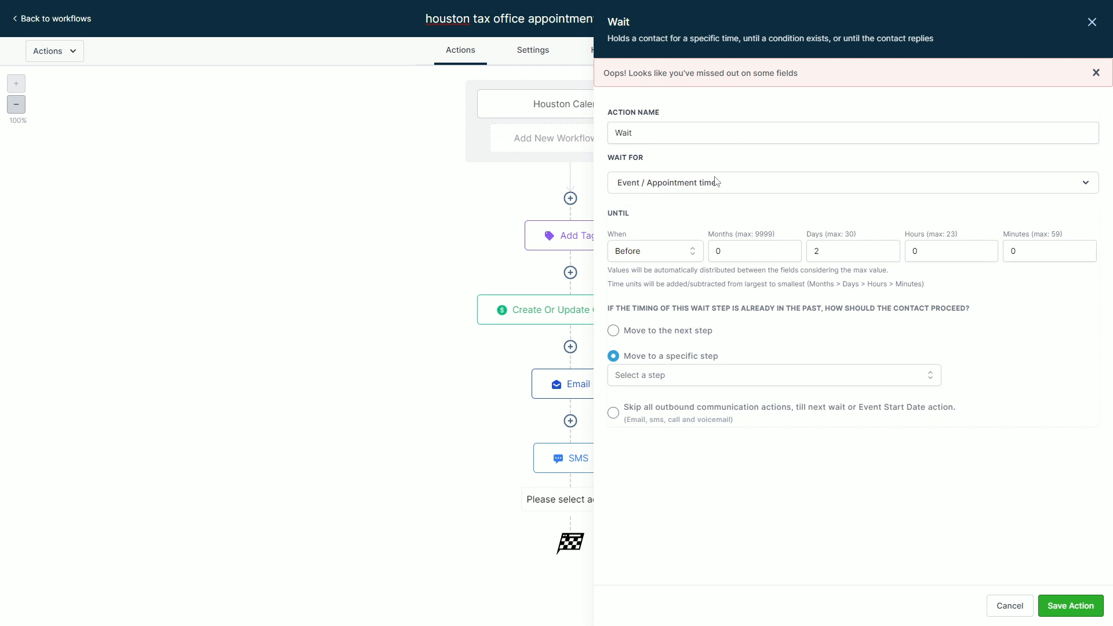
Choose to skip all outbound communication actions if the wait's timing is already past, and save the Wait action
left_click(613, 412)
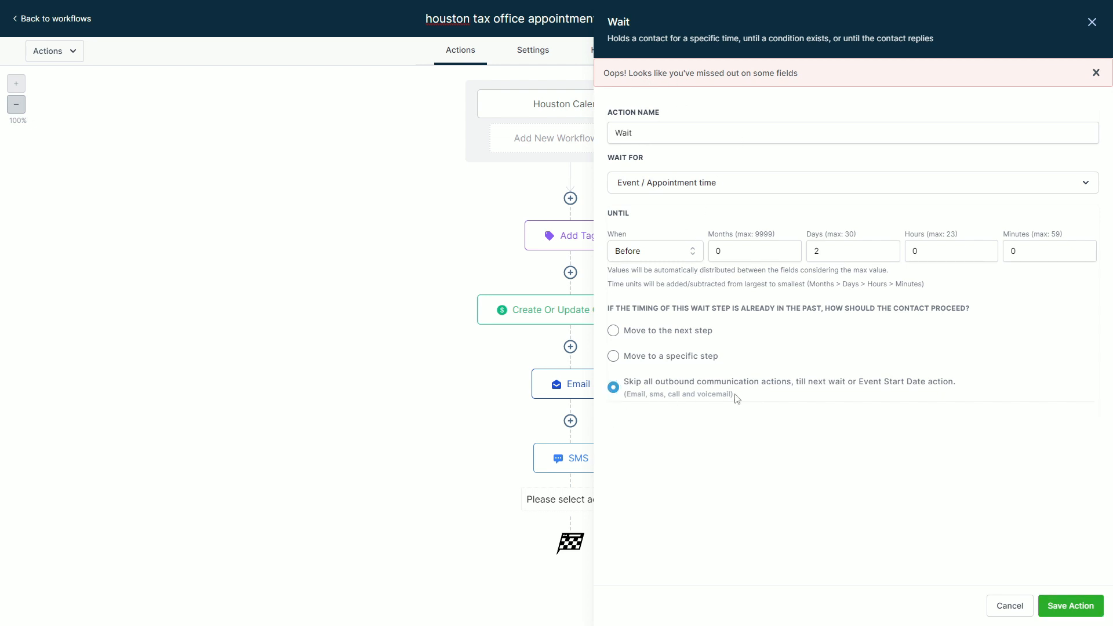
left_click_drag(736, 398, 625, 382)
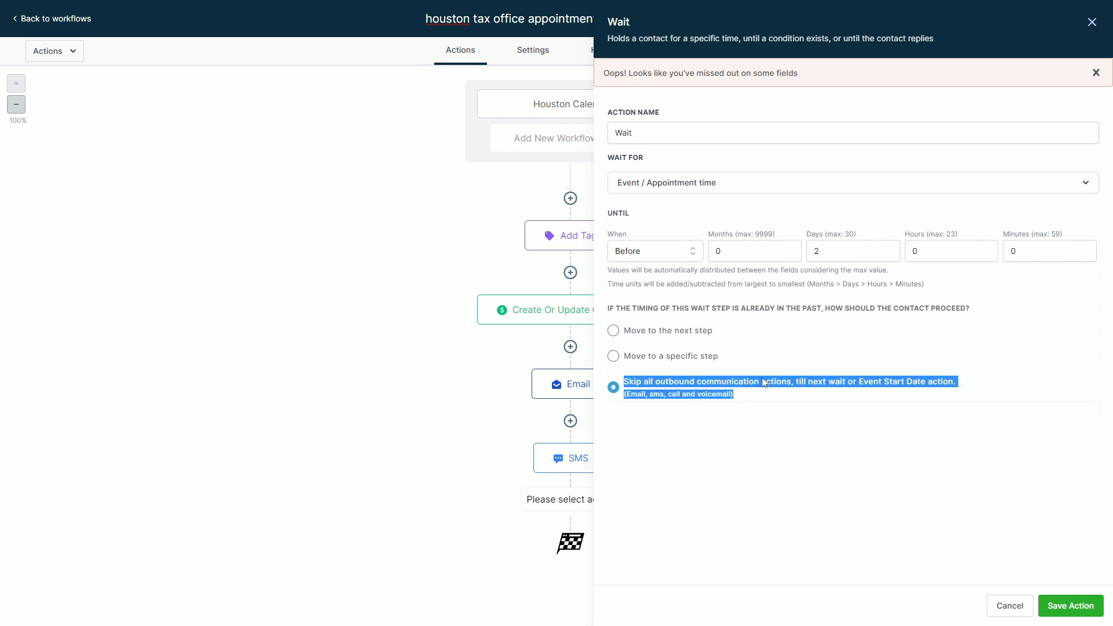
left_click(751, 403)
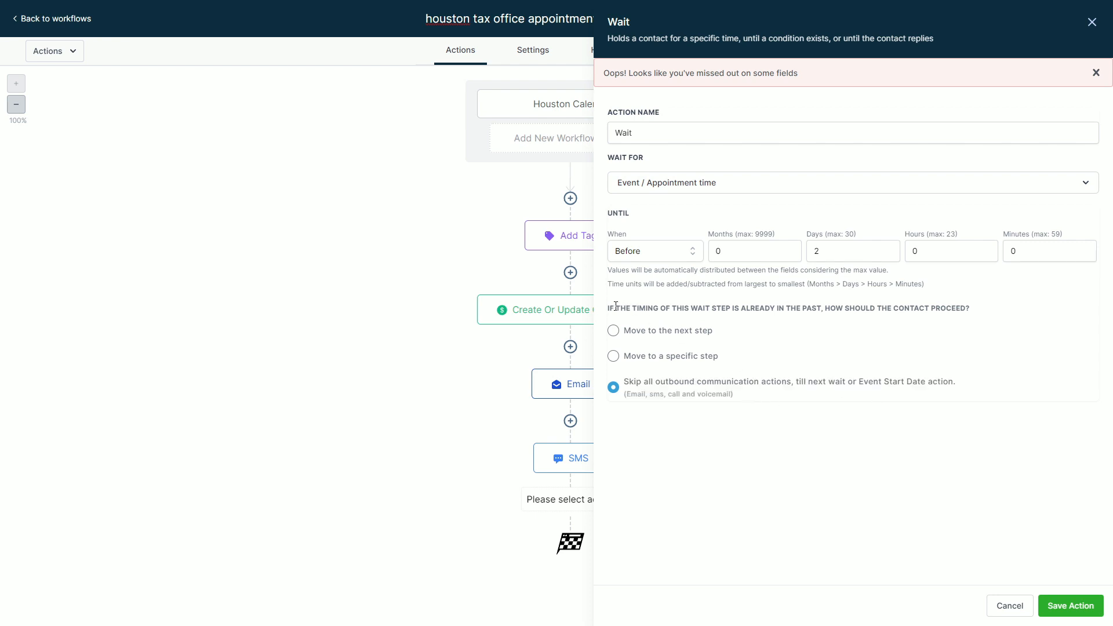
left_click_drag(616, 305, 965, 306)
left_click(963, 306)
left_click(1079, 608)
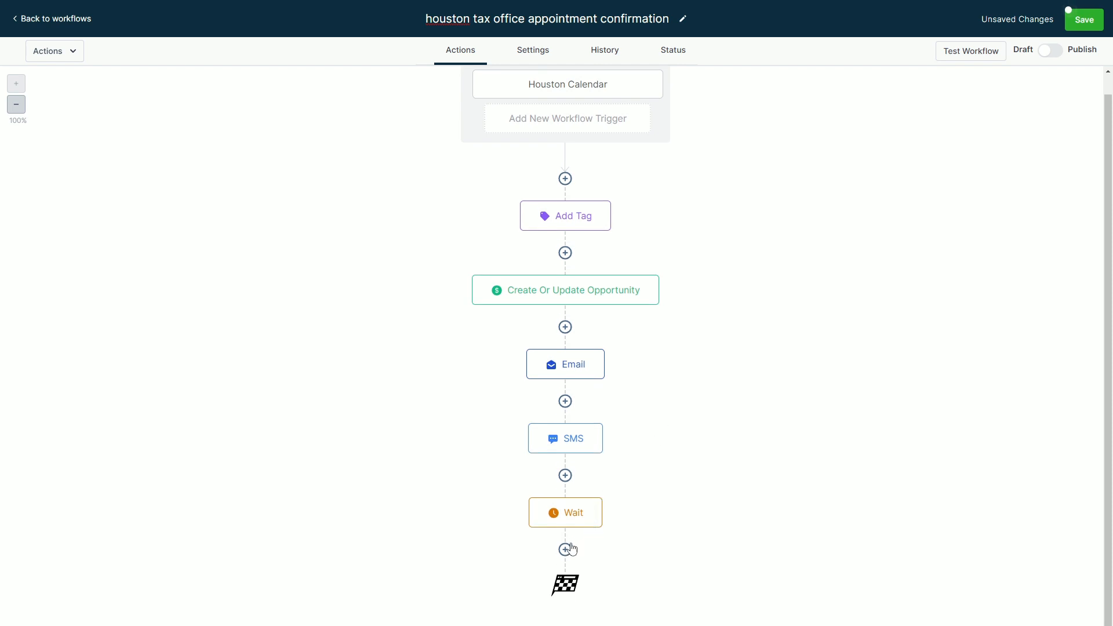
Add a Send Email action after the Wait action with the placeholder "f" as subject and message, and save it
left_click(571, 550)
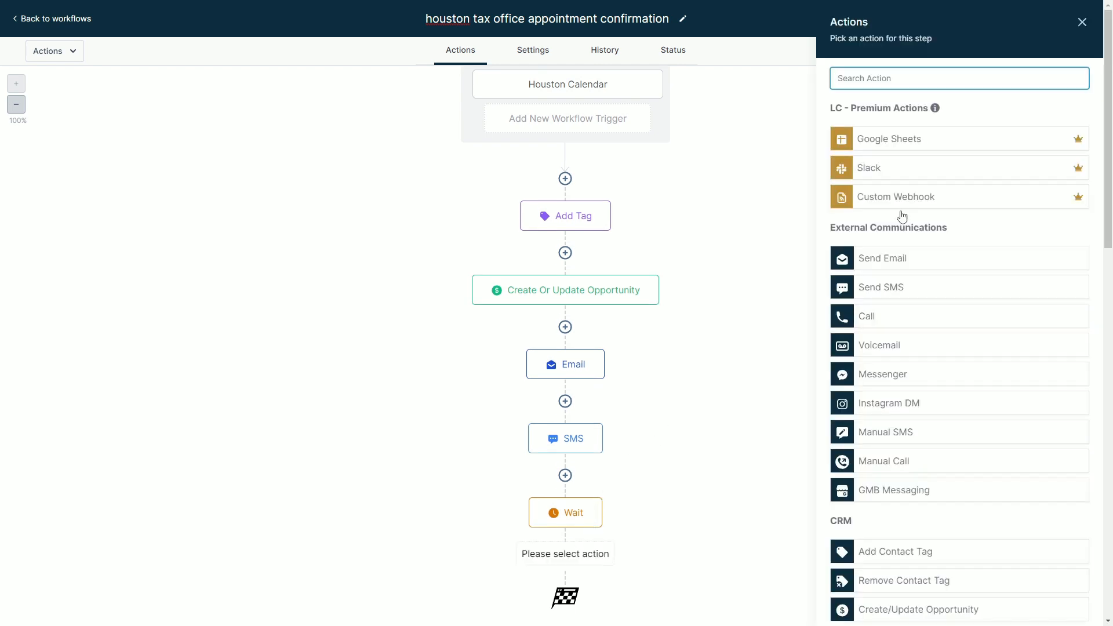
left_click(920, 257)
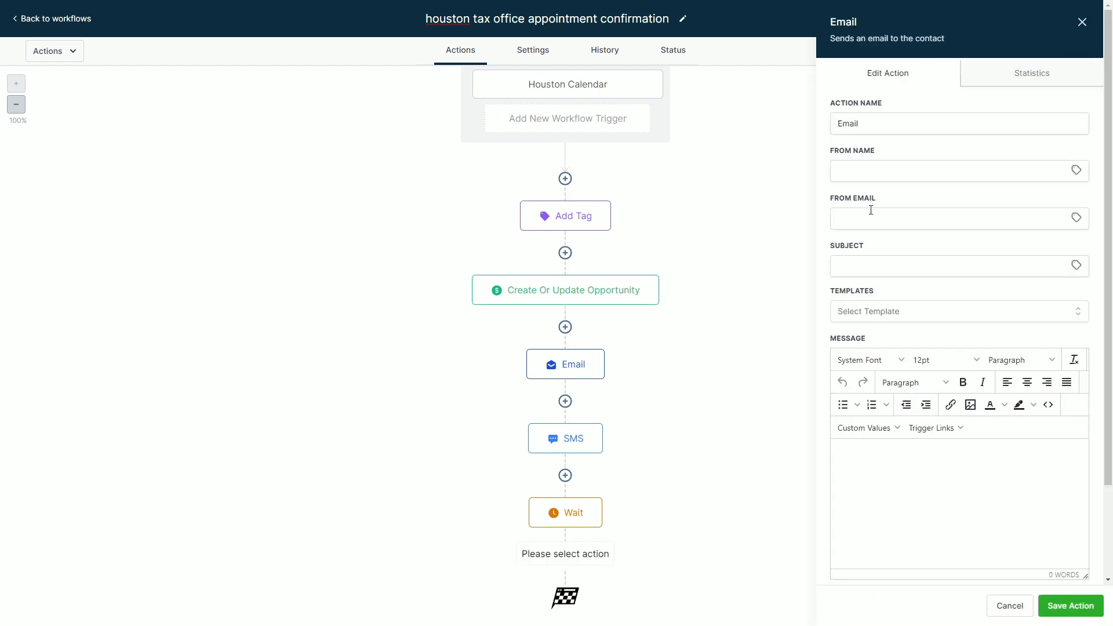
left_click(866, 273)
type("1")
left_click(910, 479)
type("1")
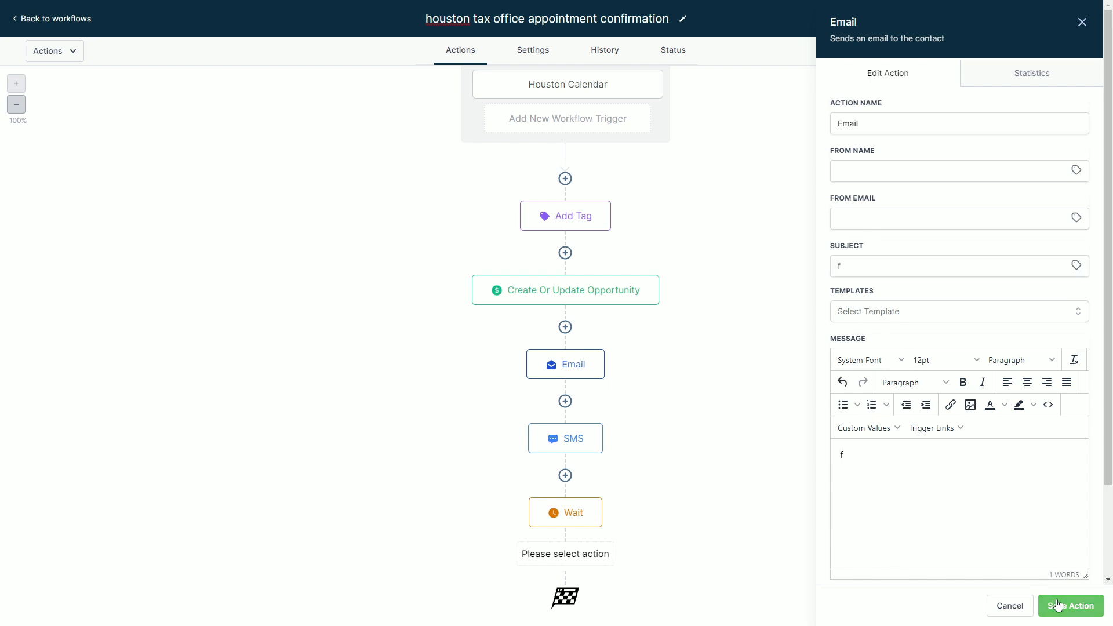
left_click(1067, 606)
Add a Send SMS action with an empty message after the second Email action and save it
left_click(566, 549)
left_click(913, 288)
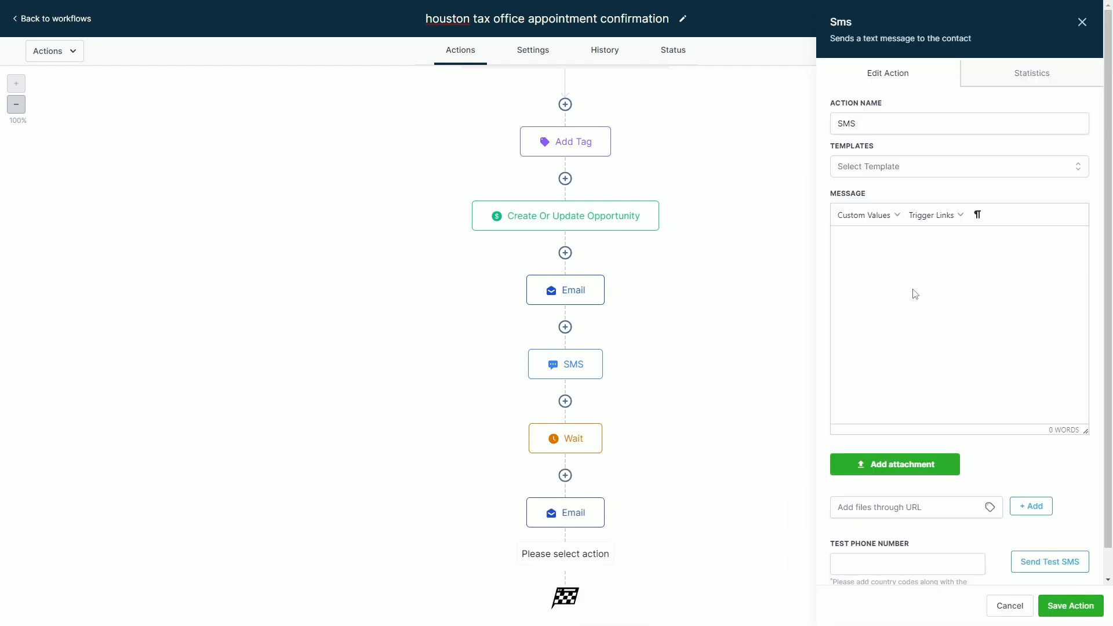
left_click(1083, 605)
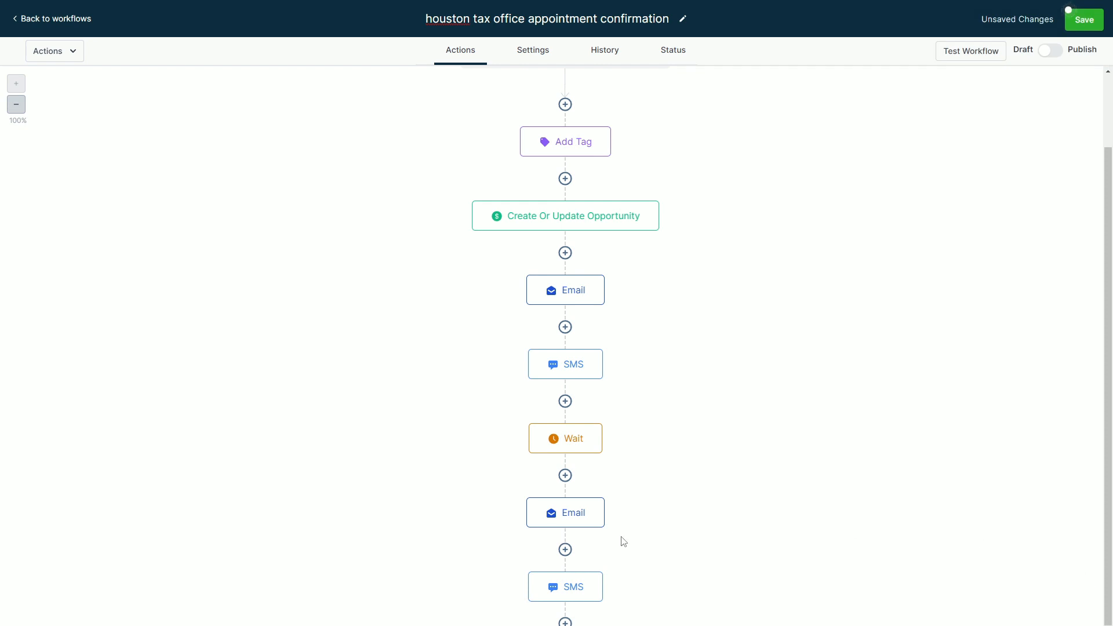
Add a second Wait action after the last SMS action and make it wait for Event / Appointment time
scroll(666, 545, "down", 2)
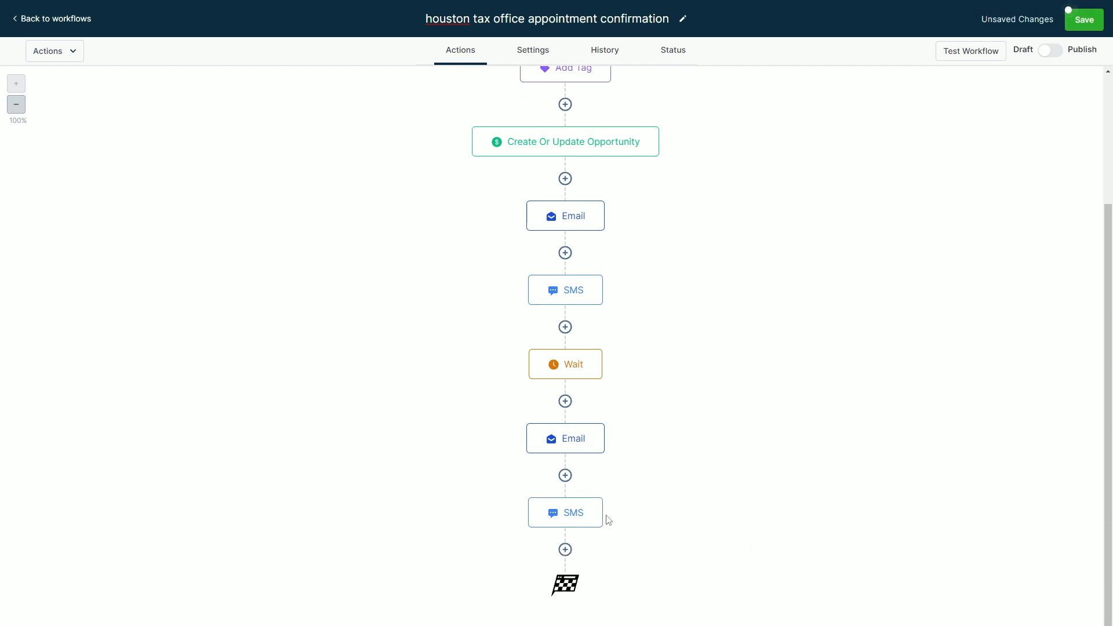
left_click(566, 550)
type("wait")
left_click(873, 142)
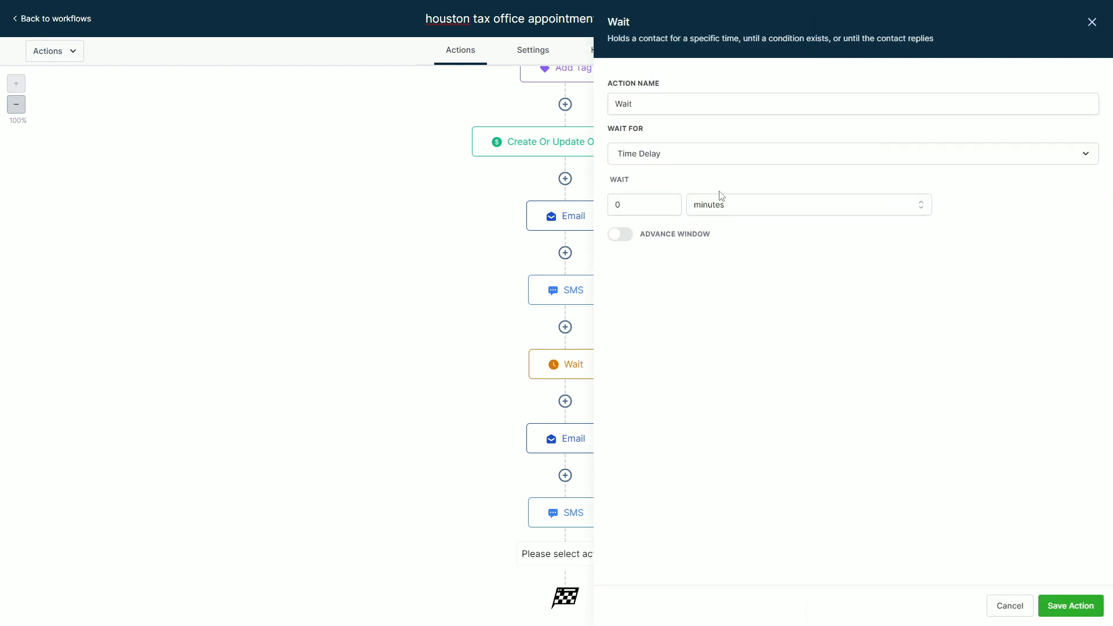
left_click(644, 155)
left_click(667, 267)
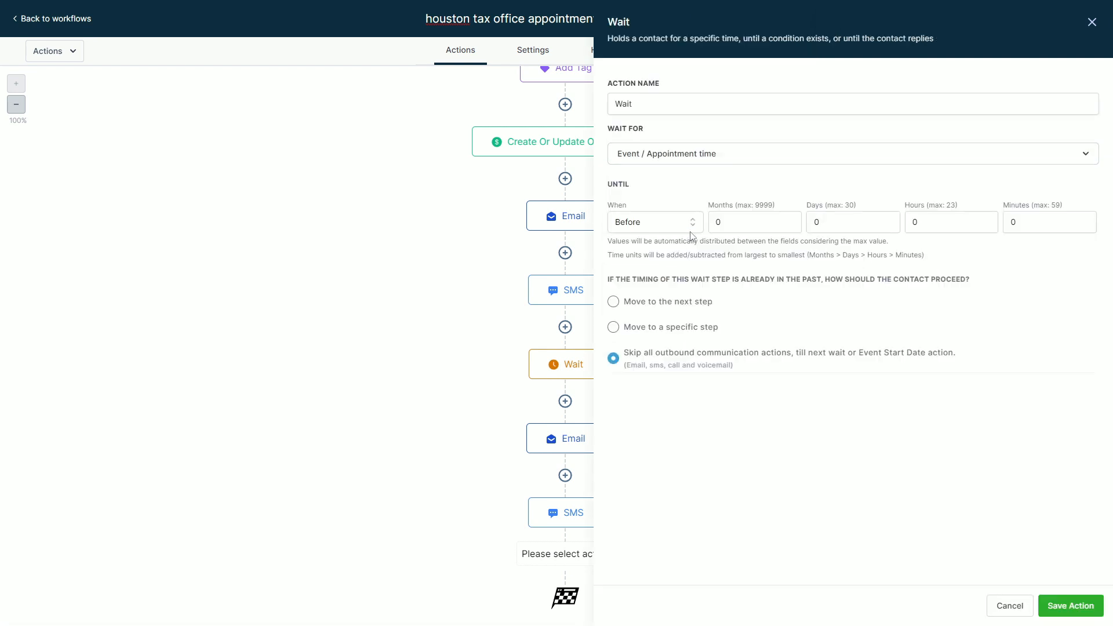
Set the second Wait action to 1 day before the appointment and save it
left_click(845, 226)
type("1")
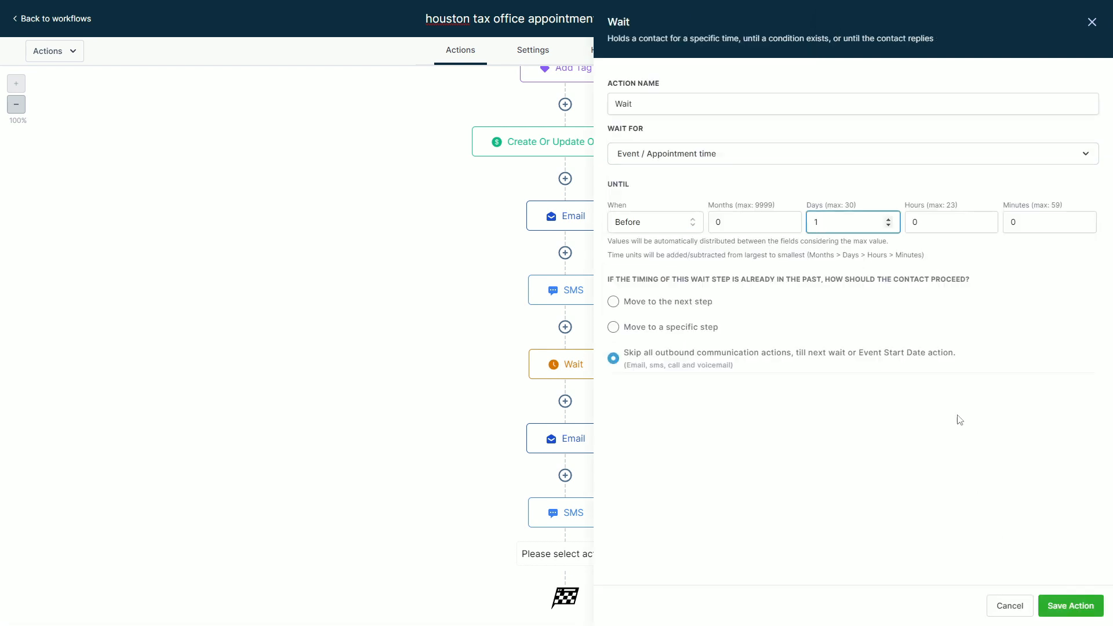
left_click(1041, 607)
scroll(914, 502, "down", 1)
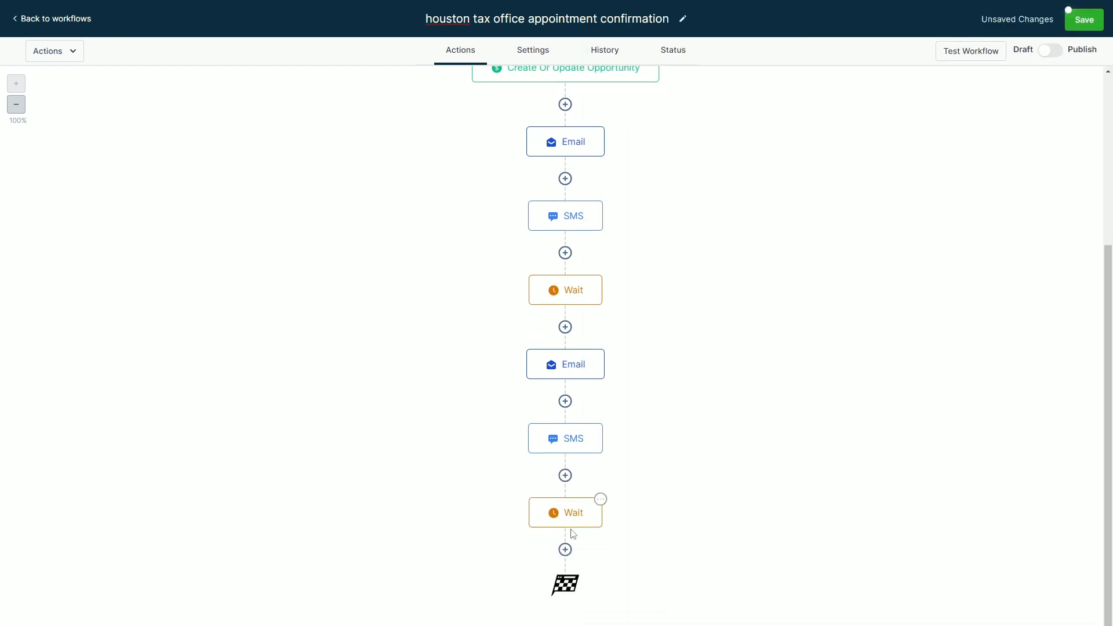
Add a Send Email action after the second Wait action and save it with its fields left blank
left_click(565, 550)
left_click(873, 260)
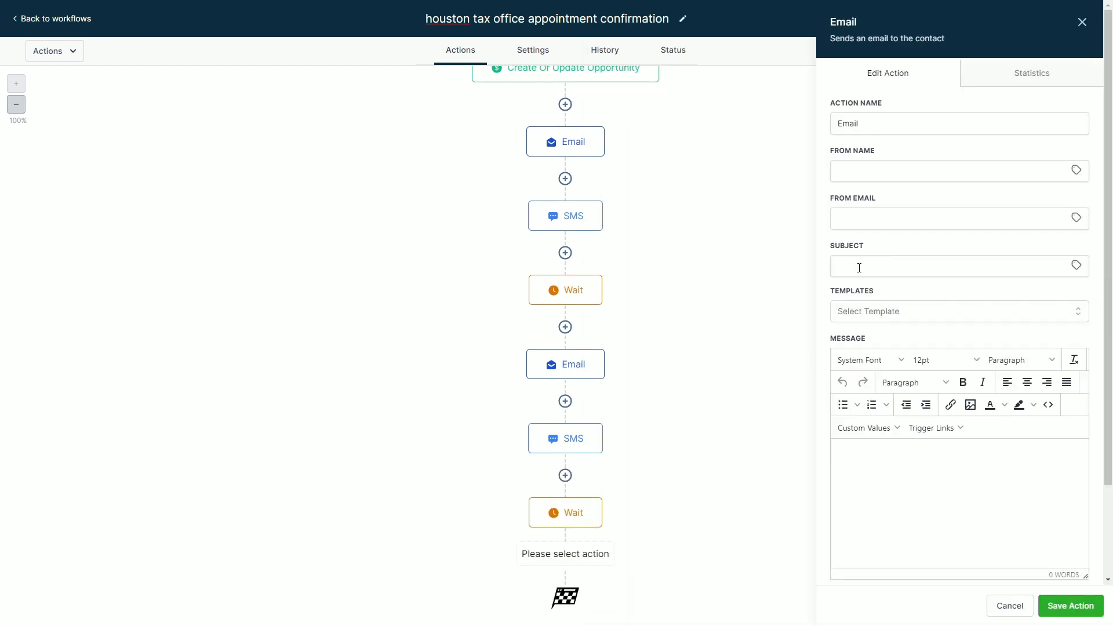
left_click(1045, 609)
scroll(580, 547, "down", 1)
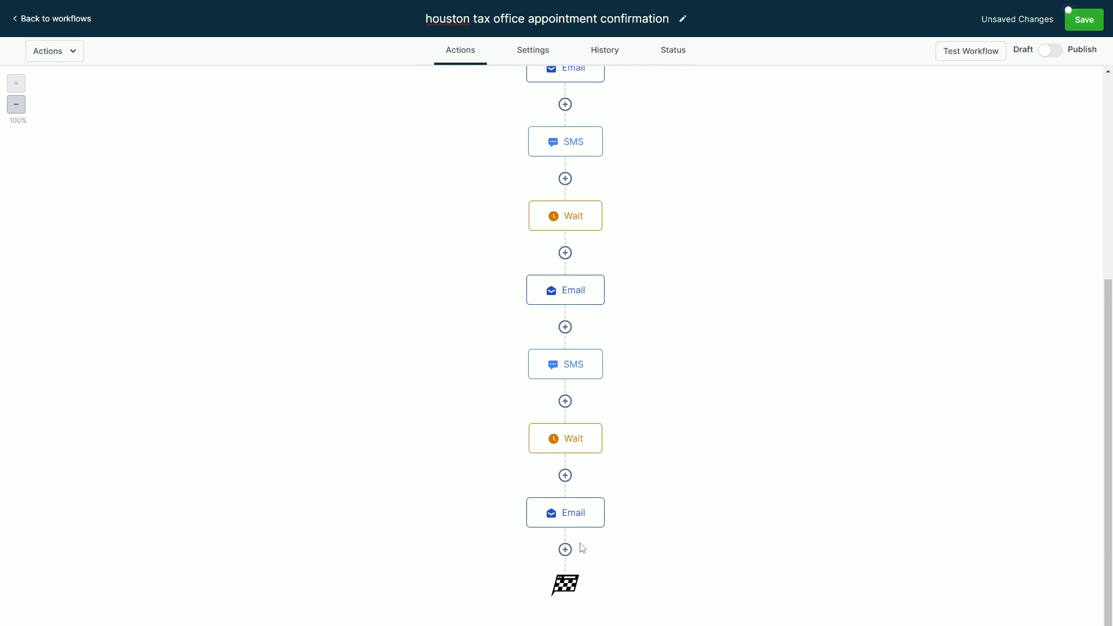
Add a Send SMS action after the third Email action with the placeholder message "f" and save it
left_click(562, 553)
left_click(868, 293)
left_click(895, 412)
type("f")
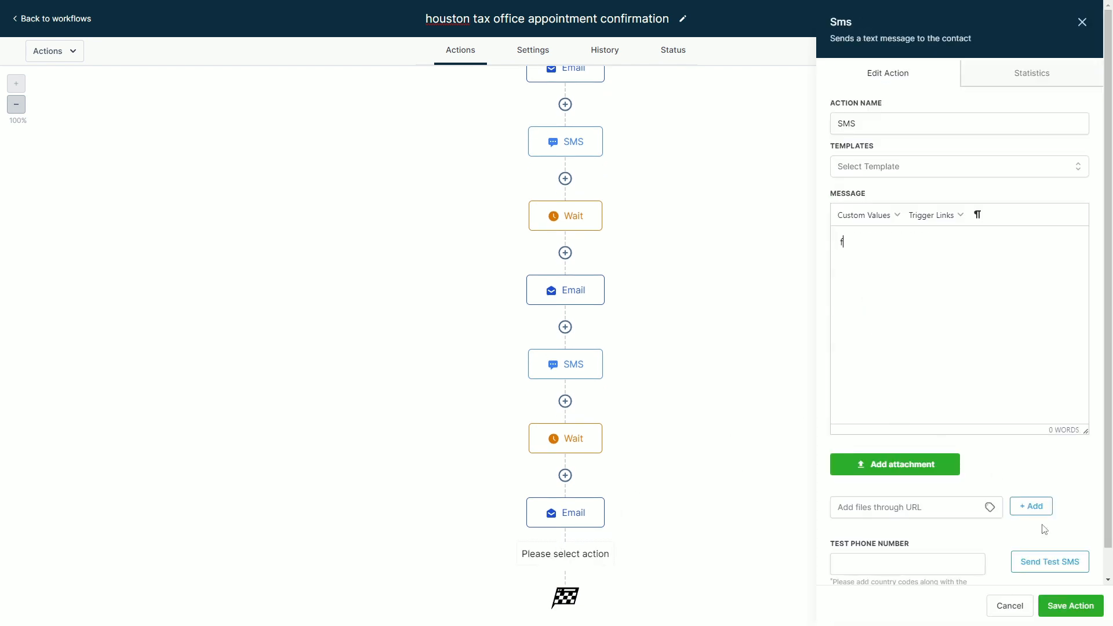
left_click(1071, 606)
scroll(813, 477, "down", 1)
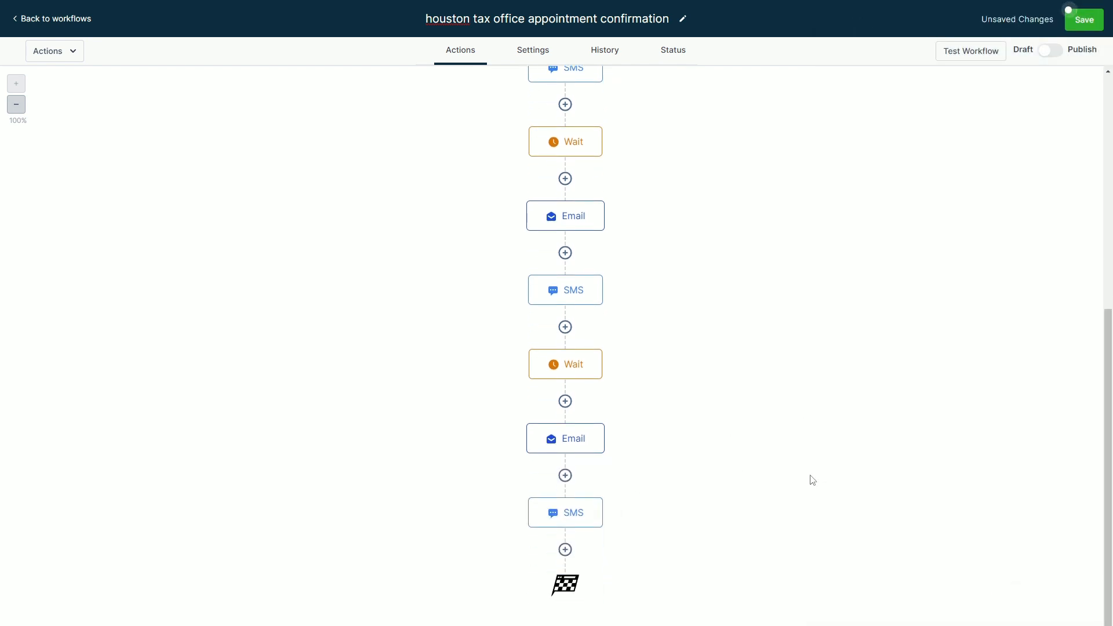
Add a third Wait action after the last SMS action and make it wait for Event / Appointment time
left_click(566, 550)
type("wait")
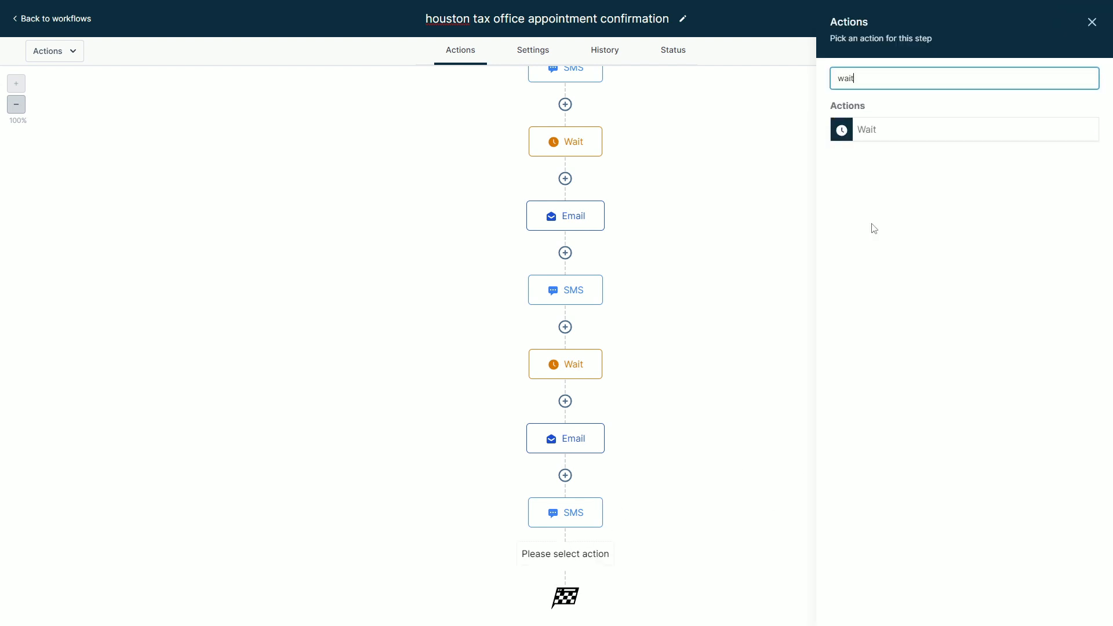
left_click(874, 131)
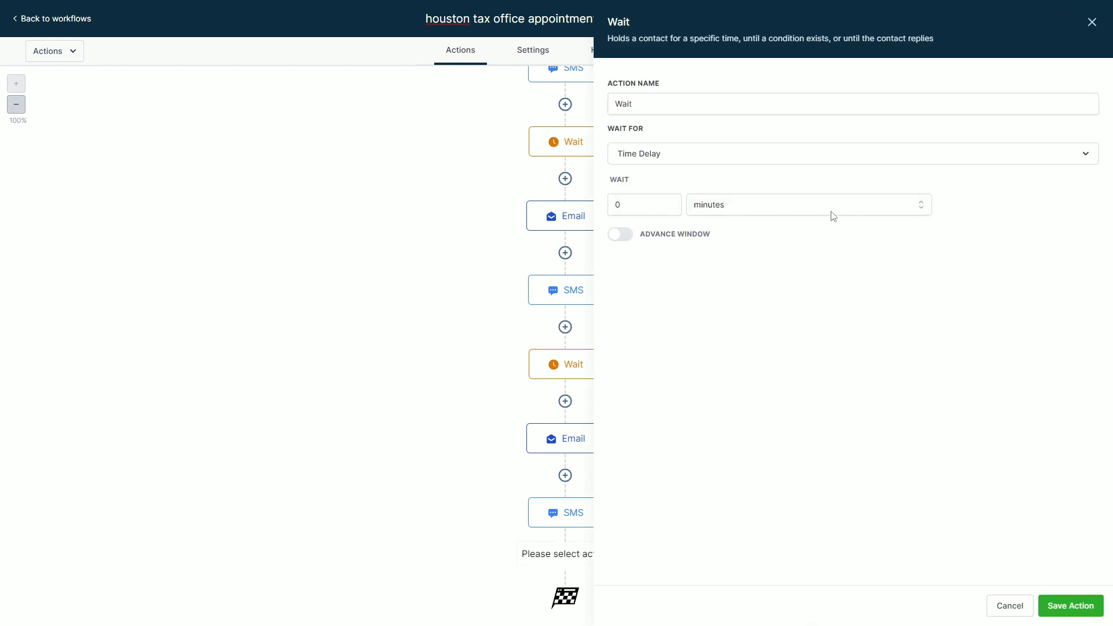
left_click(660, 167)
left_click(664, 269)
Set the third Wait action to 1 hour and 3 minutes before the appointment and save it
left_click_drag(739, 221, 713, 221)
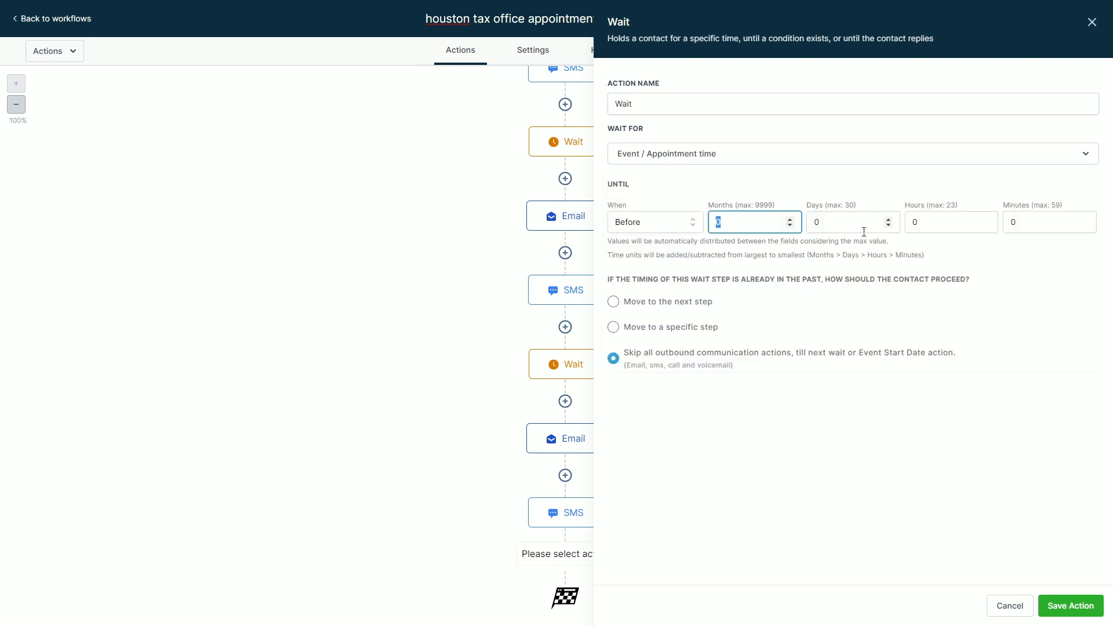
left_click_drag(930, 224, 883, 227)
type("1")
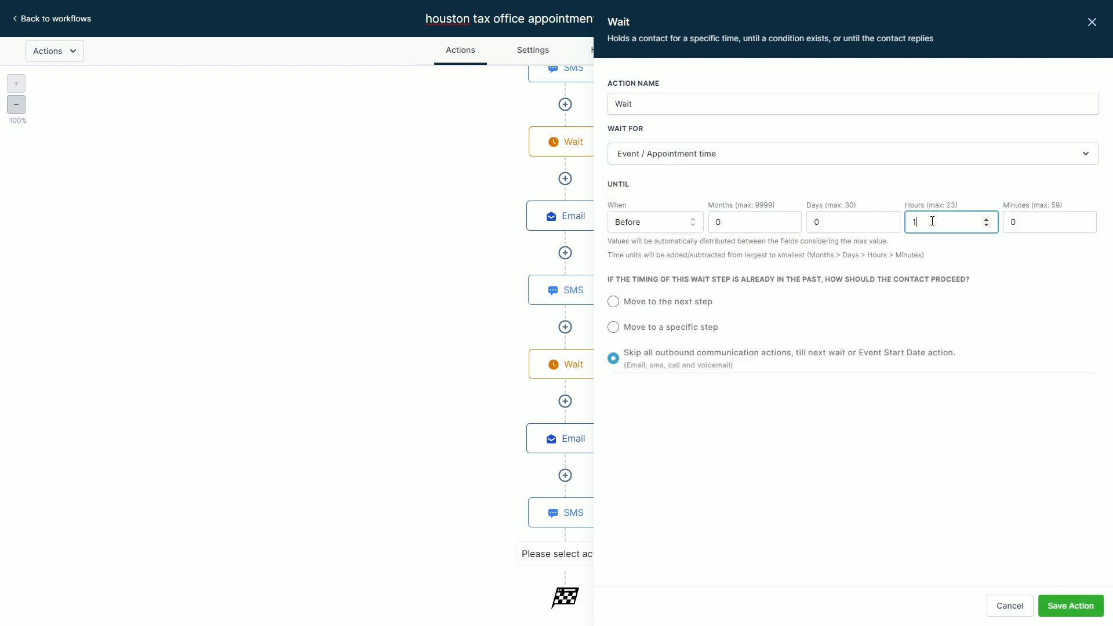
left_click(1026, 224)
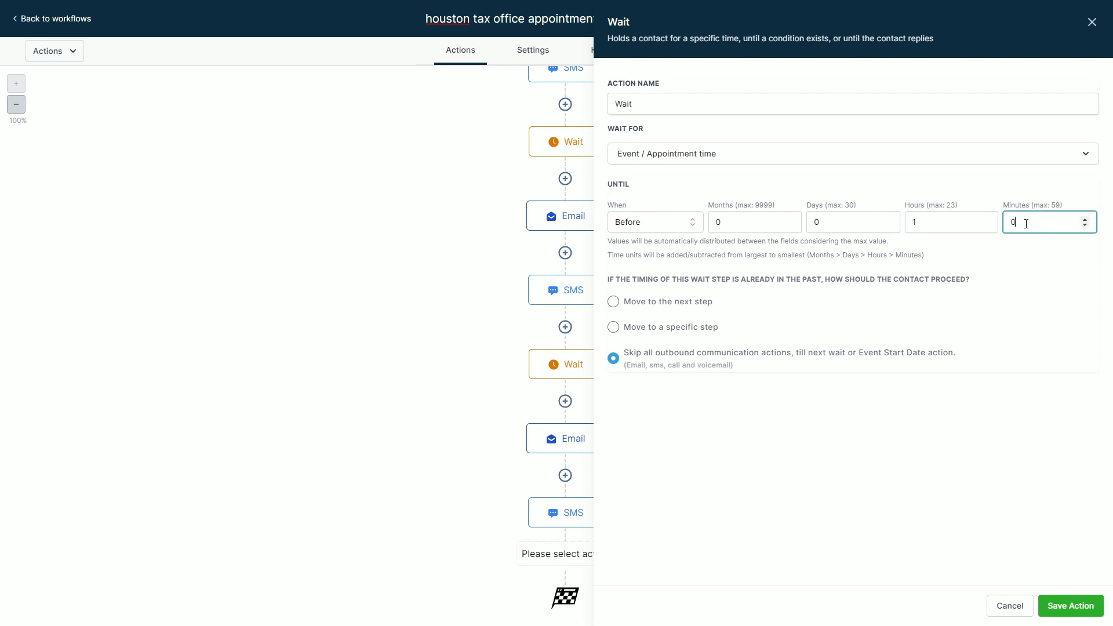
type("3")
left_click(1070, 604)
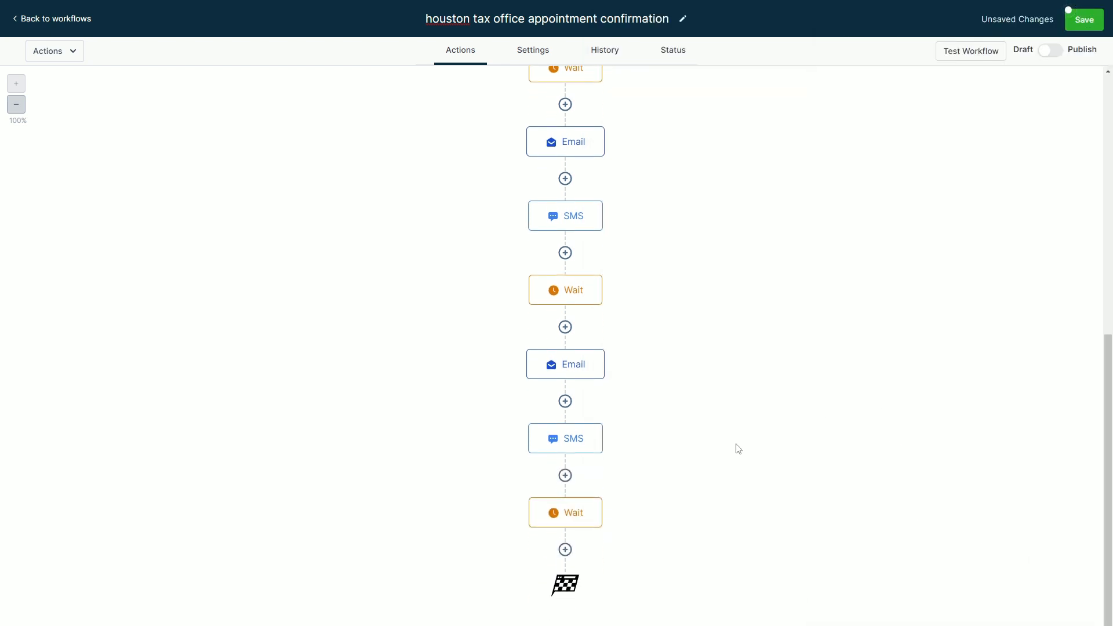
Add a Send Email action after the third Wait action and save it
left_click(565, 550)
left_click(864, 255)
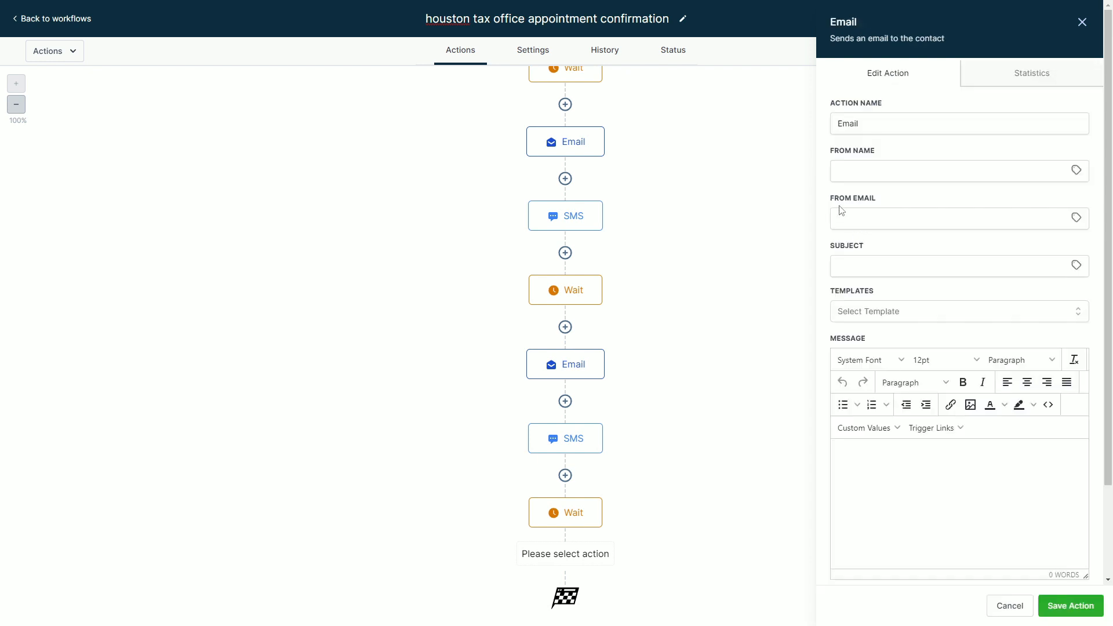
left_click(840, 266)
left_click(887, 511)
left_click(1062, 608)
scroll(740, 461, "down", 2)
Add a Send SMS action after the fourth Email action and save it with an empty message
left_click(566, 549)
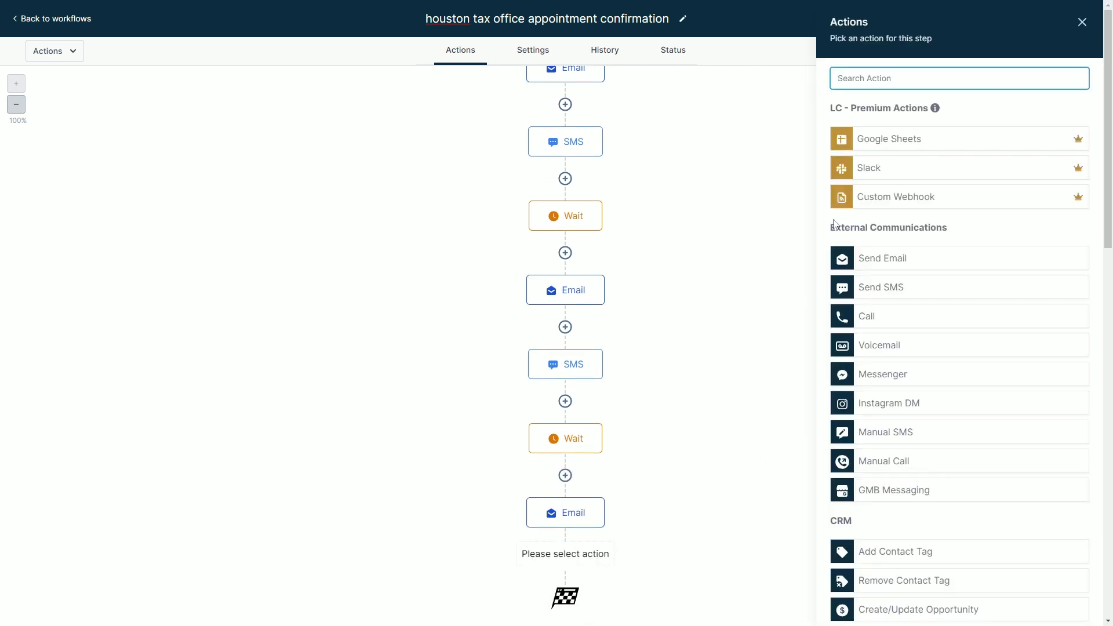
left_click(884, 287)
left_click(1071, 607)
scroll(797, 380, "down", 1)
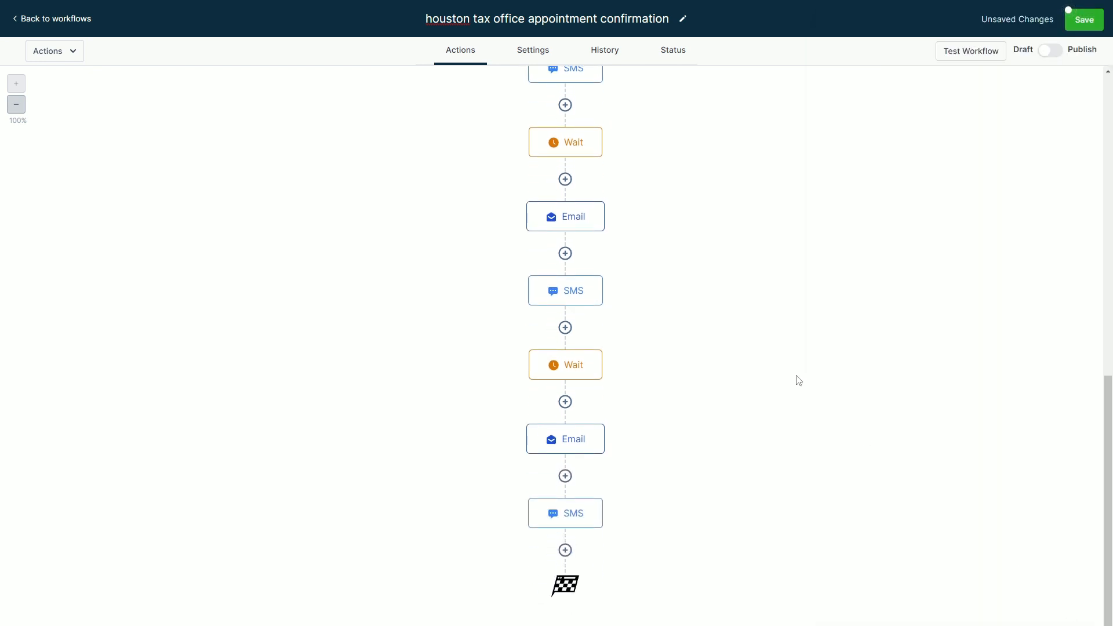
Review the full workflow sequence from the Houston Calendar trigger down to the final SMS action
scroll(796, 389, "up", 10)
scroll(795, 397, "up", 1)
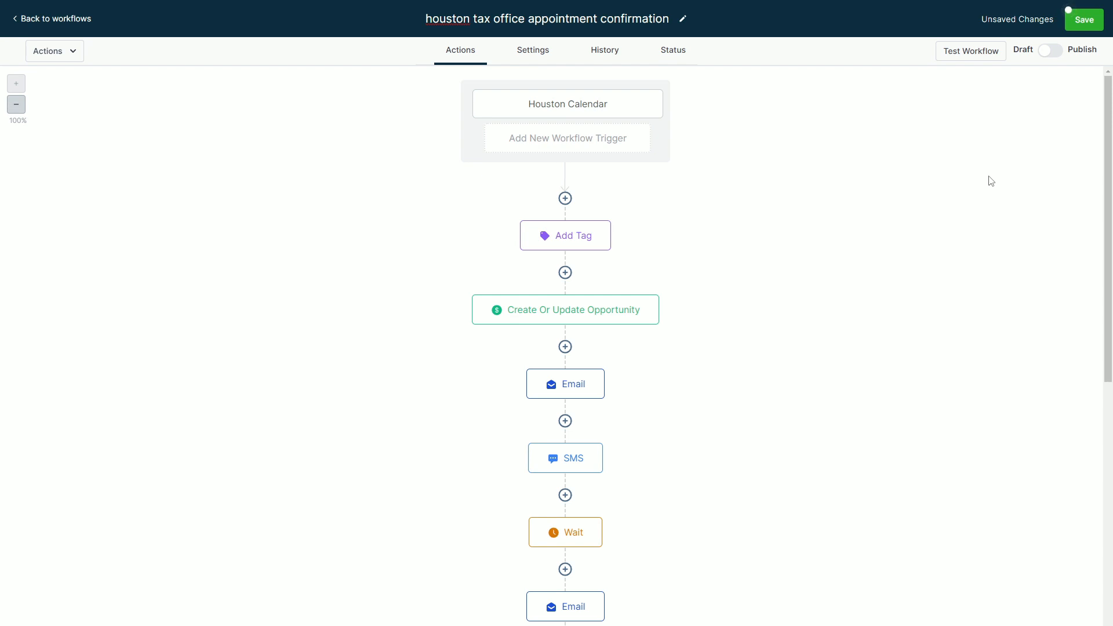
scroll(778, 174, "down", 10)
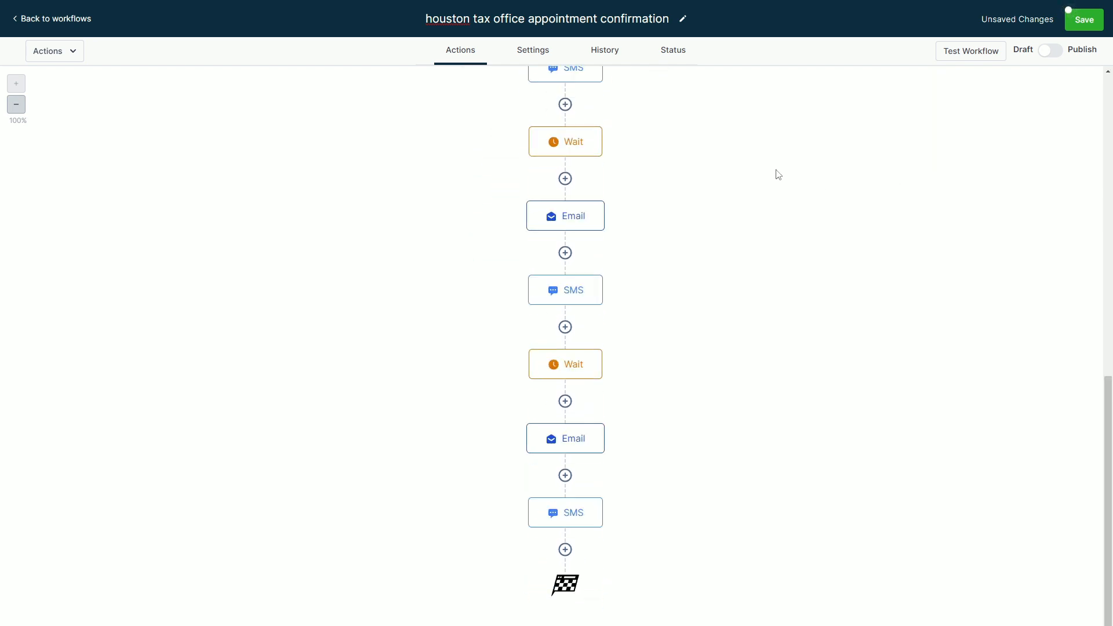
scroll(778, 176, "up", 10)
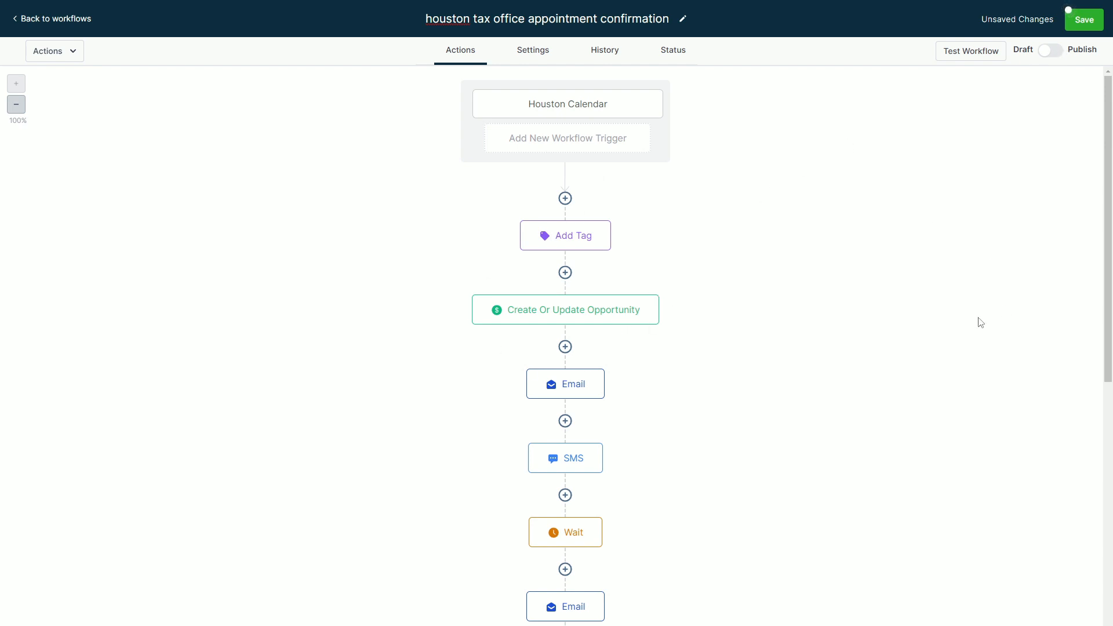
scroll(929, 318, "down", 10)
scroll(922, 320, "up", 10)
scroll(786, 254, "down", 4)
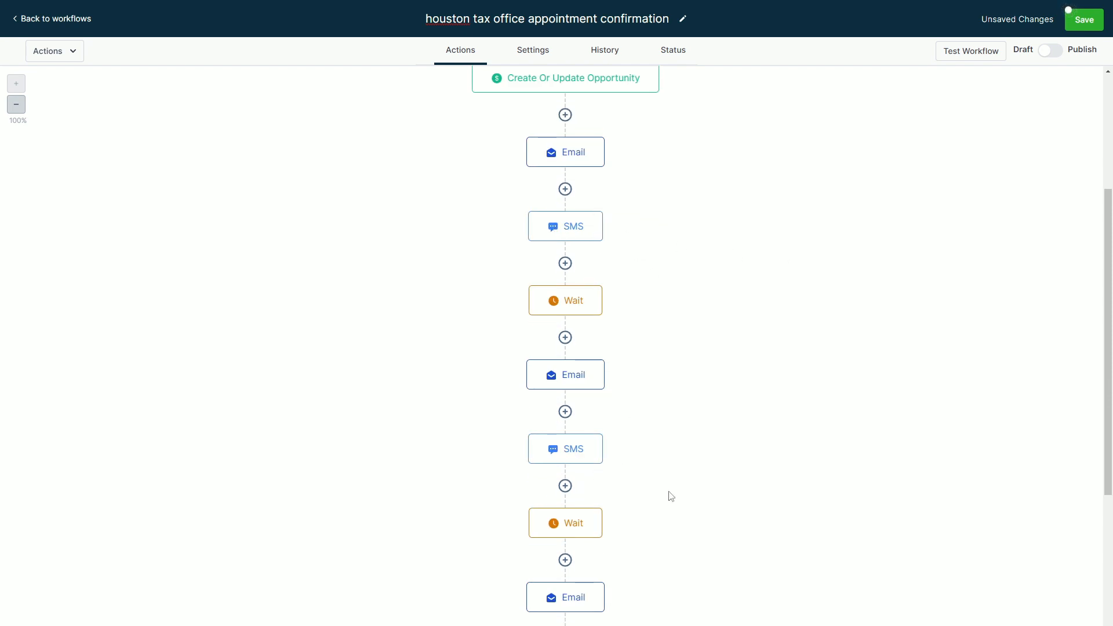
scroll(661, 475, "down", 4)
scroll(589, 527, "up", 6)
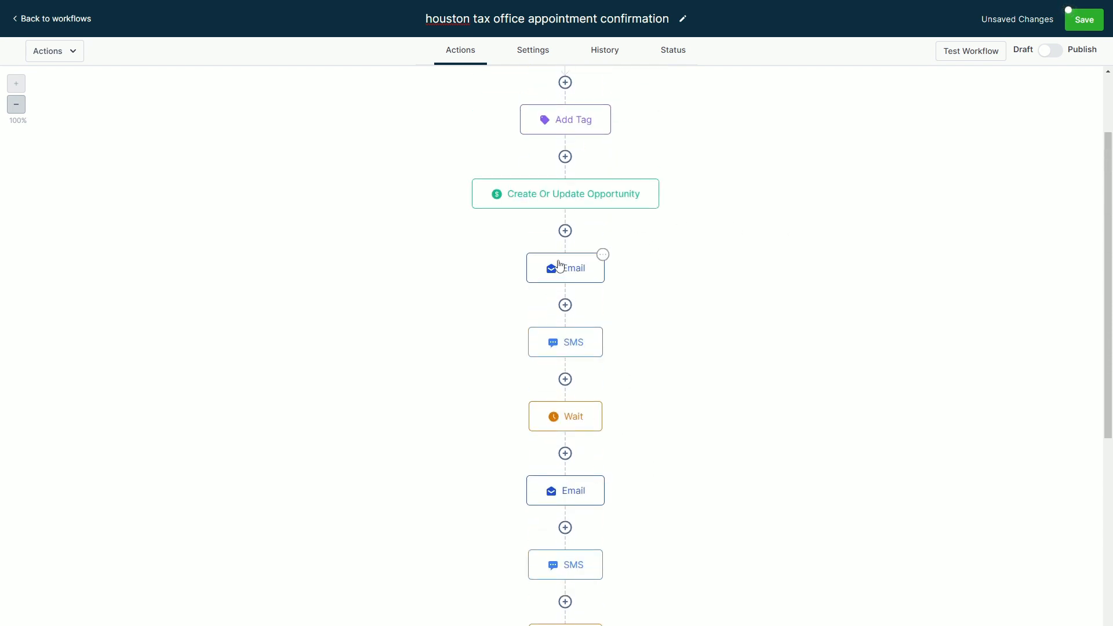
scroll(619, 228, "up", 2)
scroll(602, 226, "down", 3)
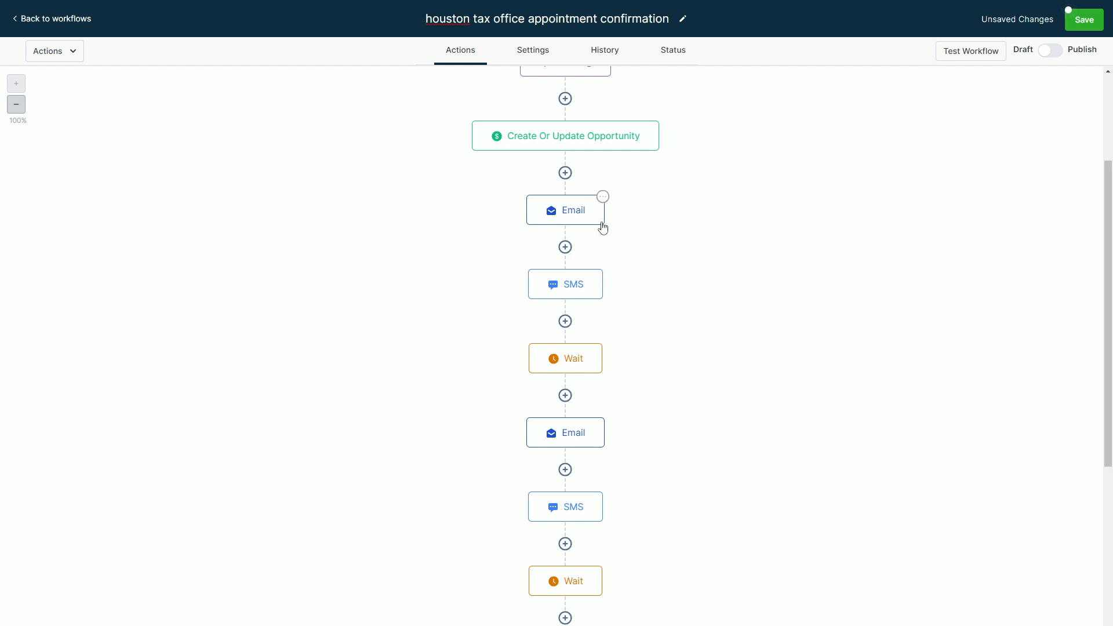
scroll(601, 229, "down", 4)
Delete the SMS action between the second Email and the second Wait action
left_click(601, 261)
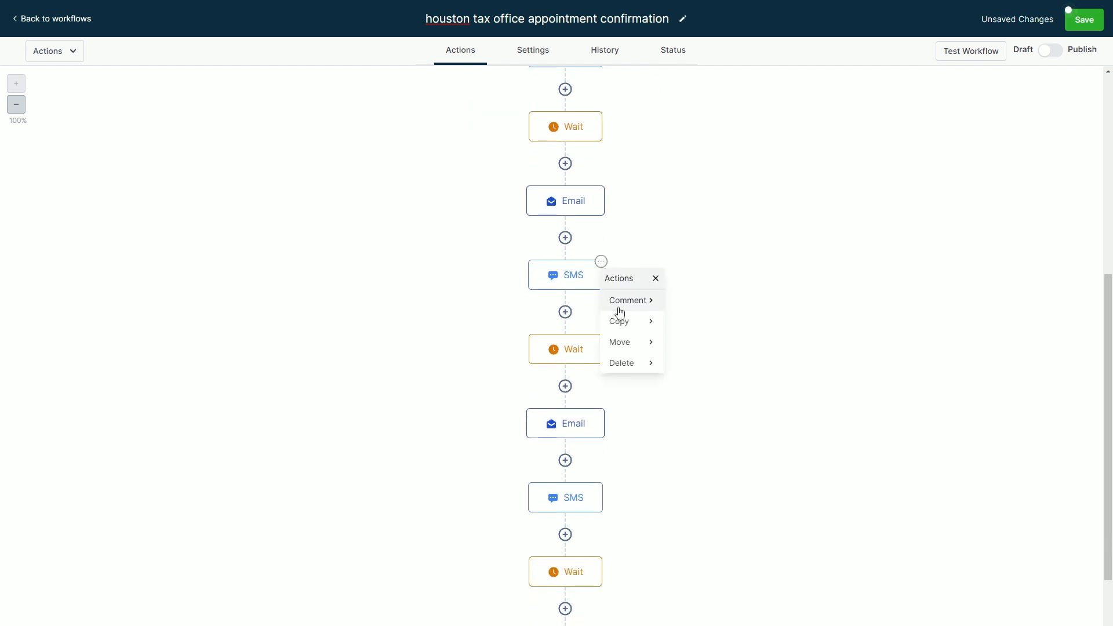
mouse_move(636, 368)
left_click(702, 302)
left_click(662, 355)
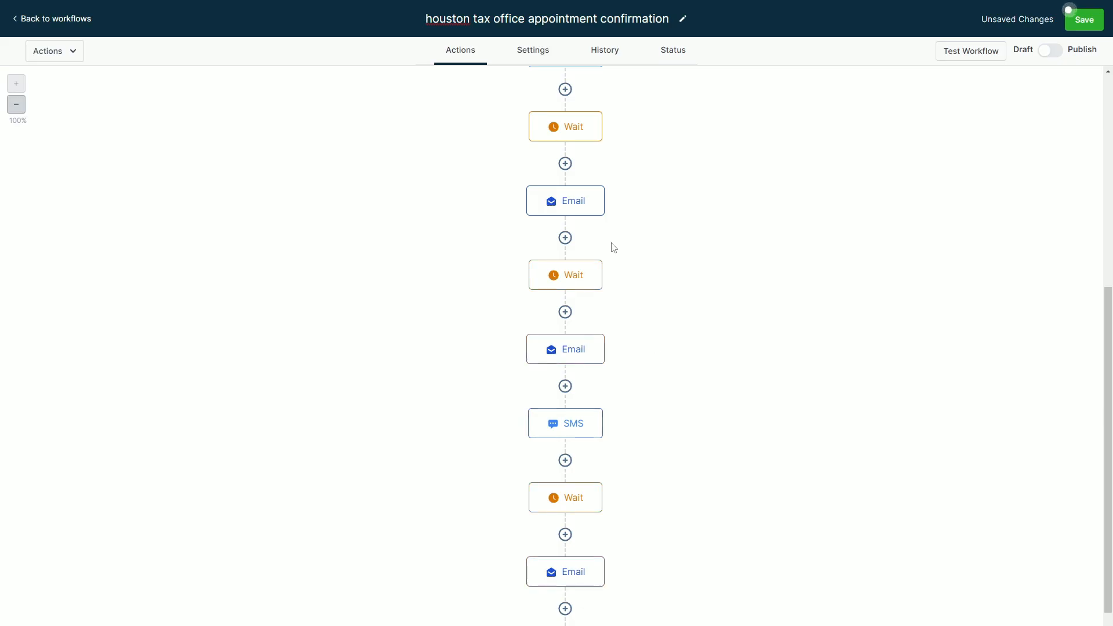
Check the remaining reminder actions, opening the last SMS action and closing it without changes
scroll(844, 363, "down", 2)
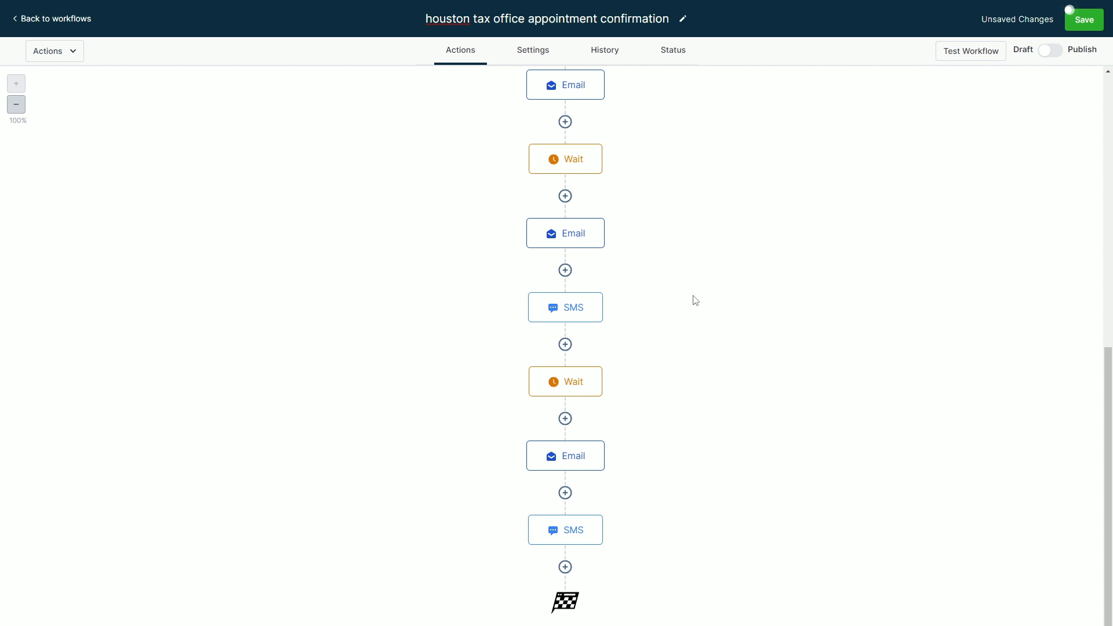
mouse_move(581, 302)
left_click(565, 535)
left_click(1020, 606)
scroll(732, 426, "up", 10)
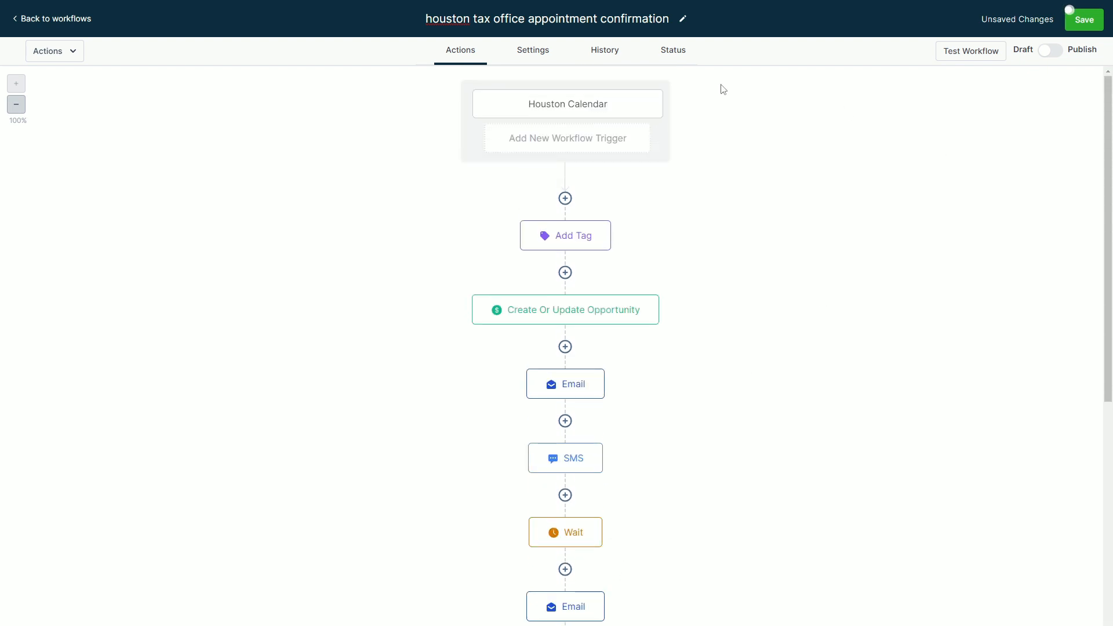
Open the workflow's default settings and inspect the Specific Time window options, then return the time window to Any Time
left_click(536, 57)
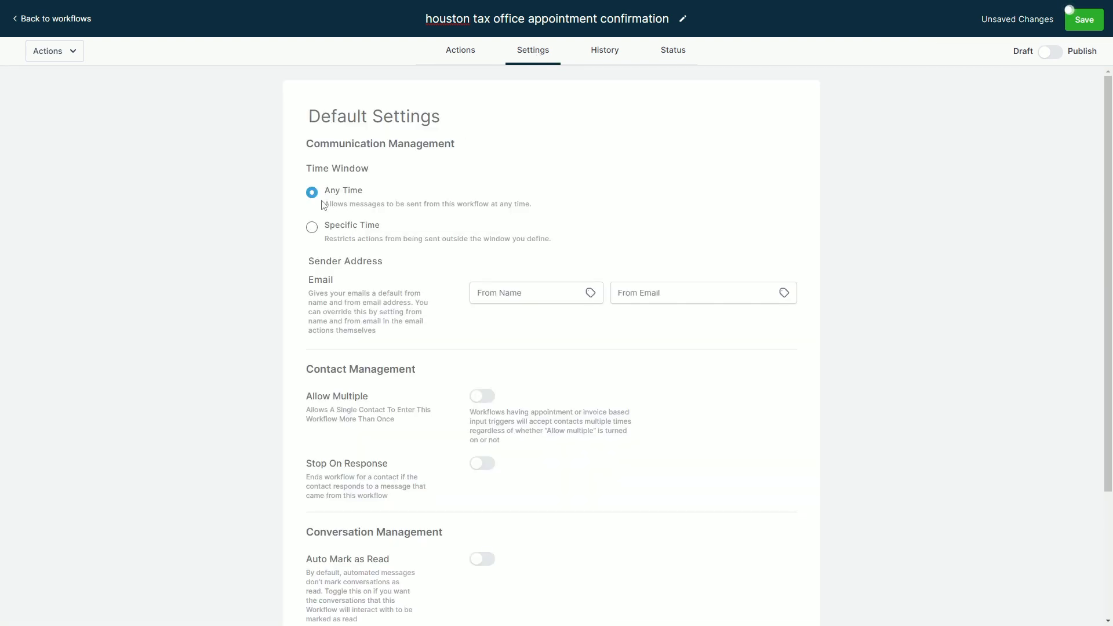
left_click_drag(307, 173, 550, 208)
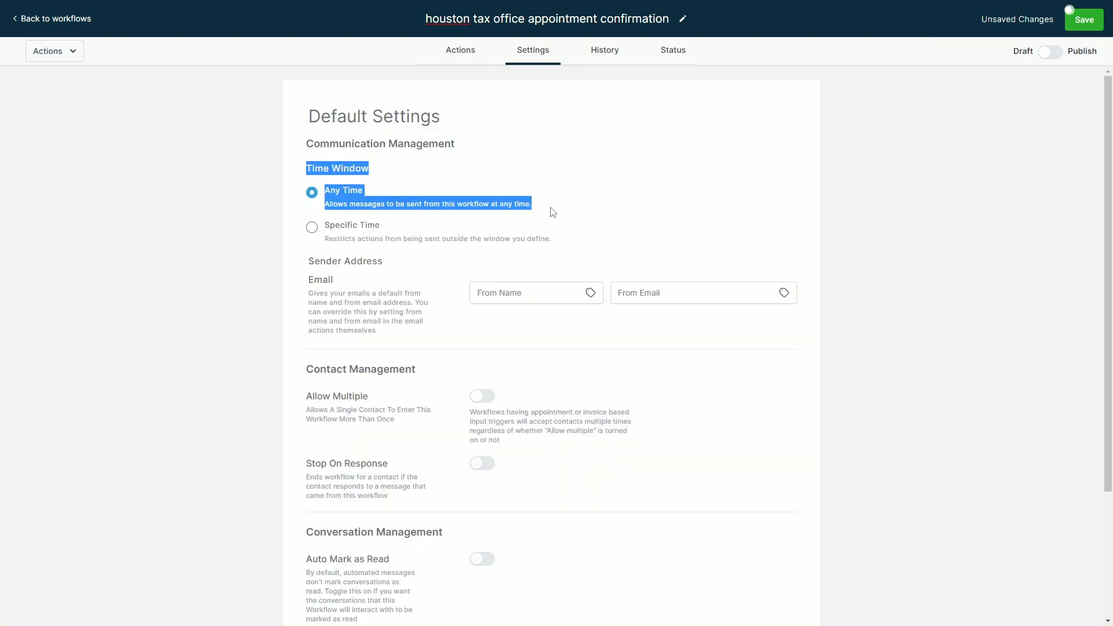
left_click(552, 212)
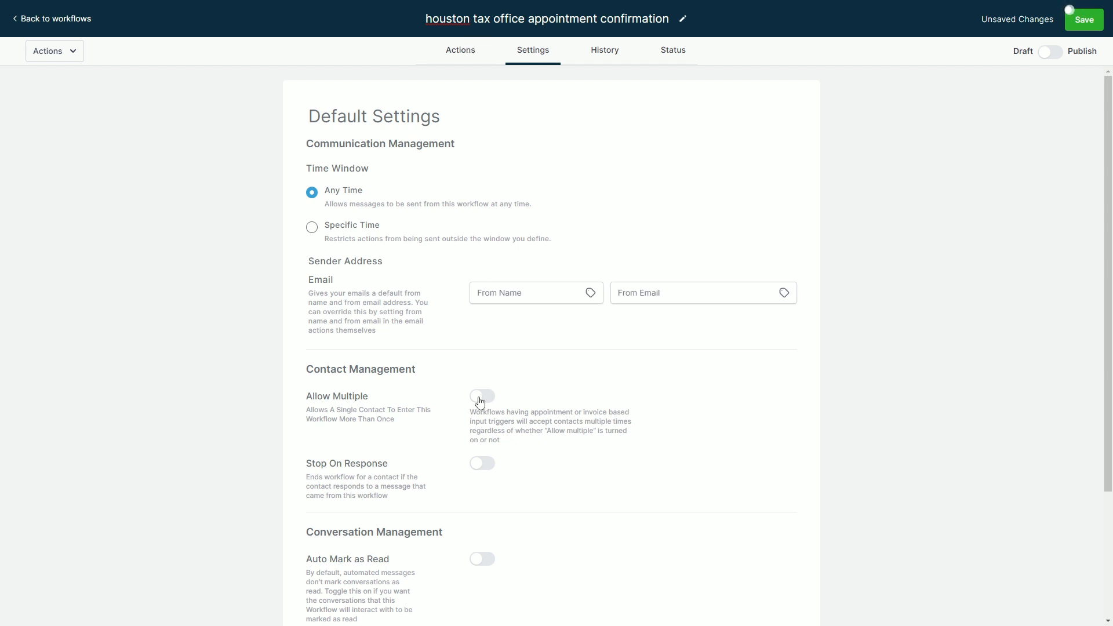
left_click(312, 228)
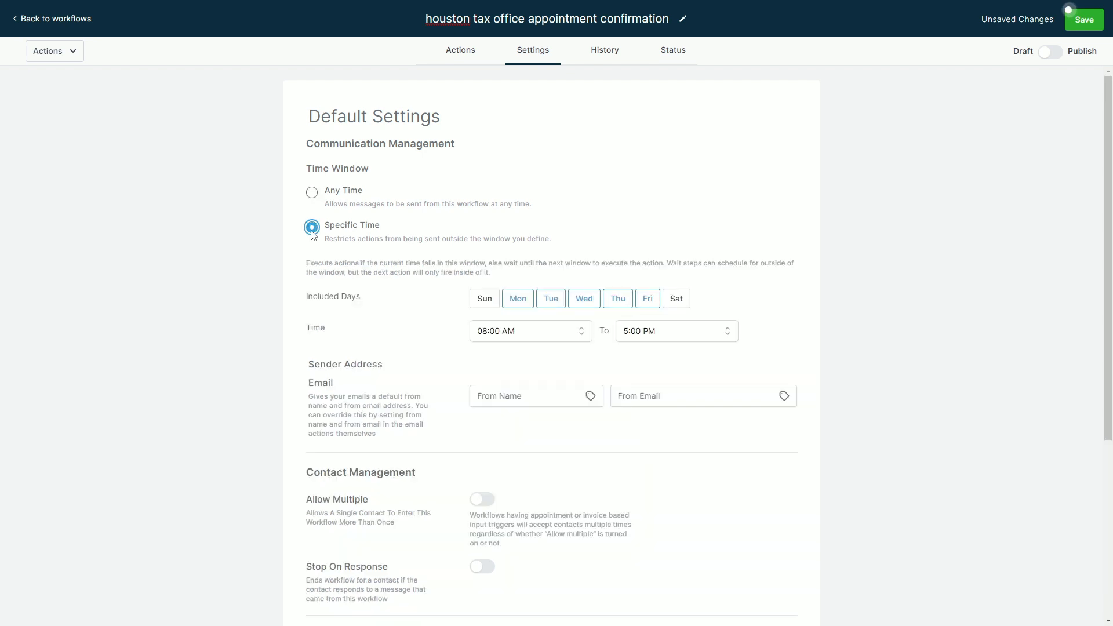
left_click(312, 195)
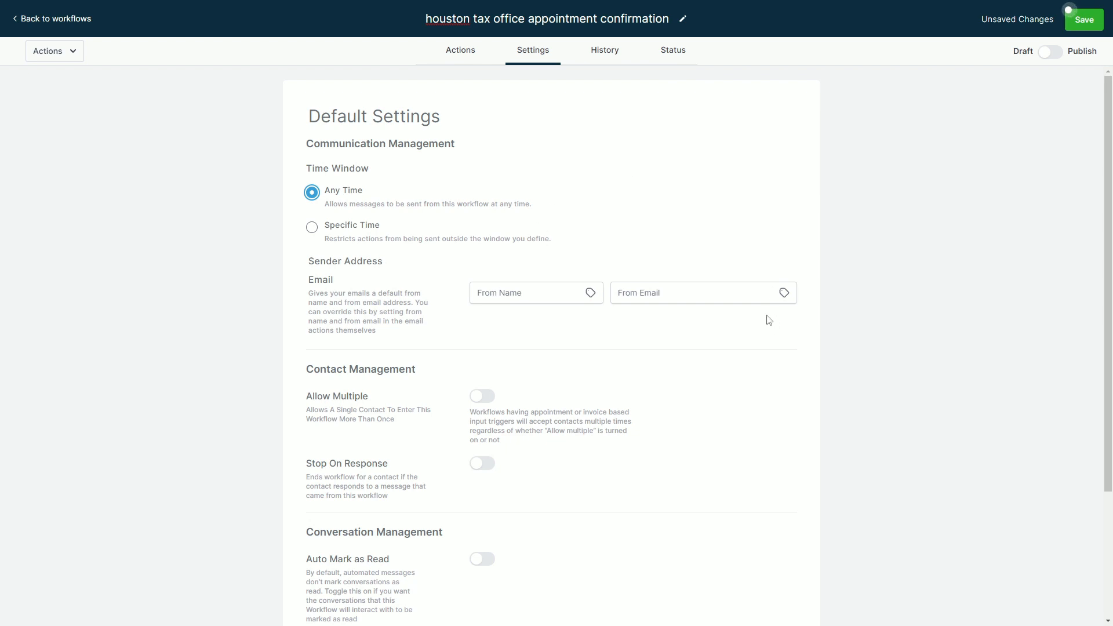
Turn on Allow Multiple so a single contact can enter the workflow more than once
scroll(638, 307, "down", 1)
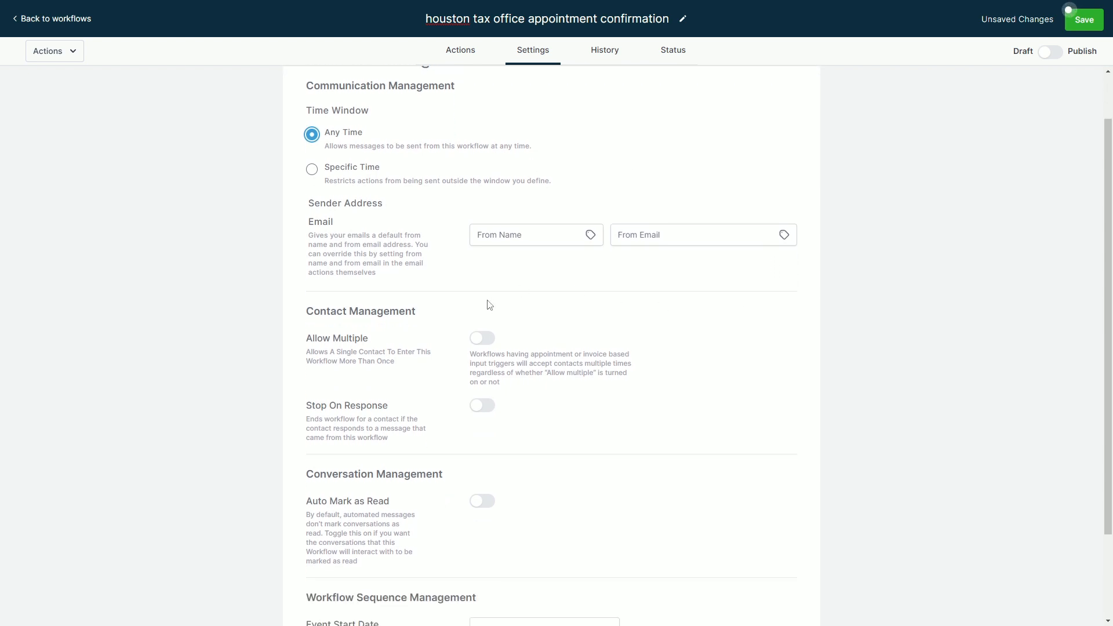
mouse_move(290, 316)
left_mouse_down()
mouse_move(411, 364)
mouse_move(290, 333)
left_mouse_up()
left_click(413, 365)
left_click(481, 338)
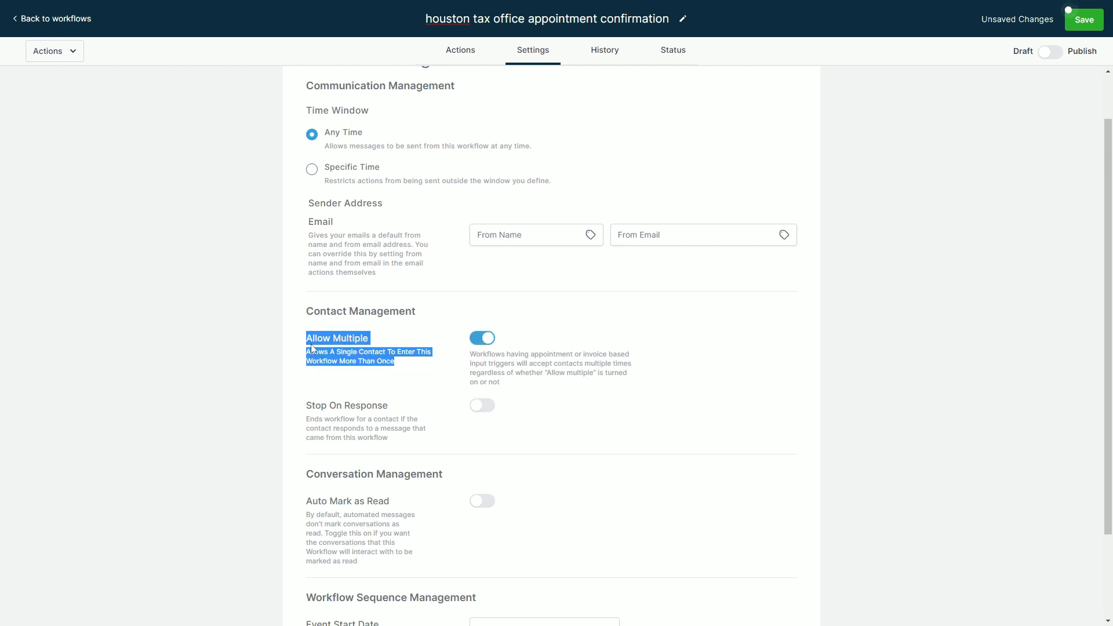
left_click(340, 354)
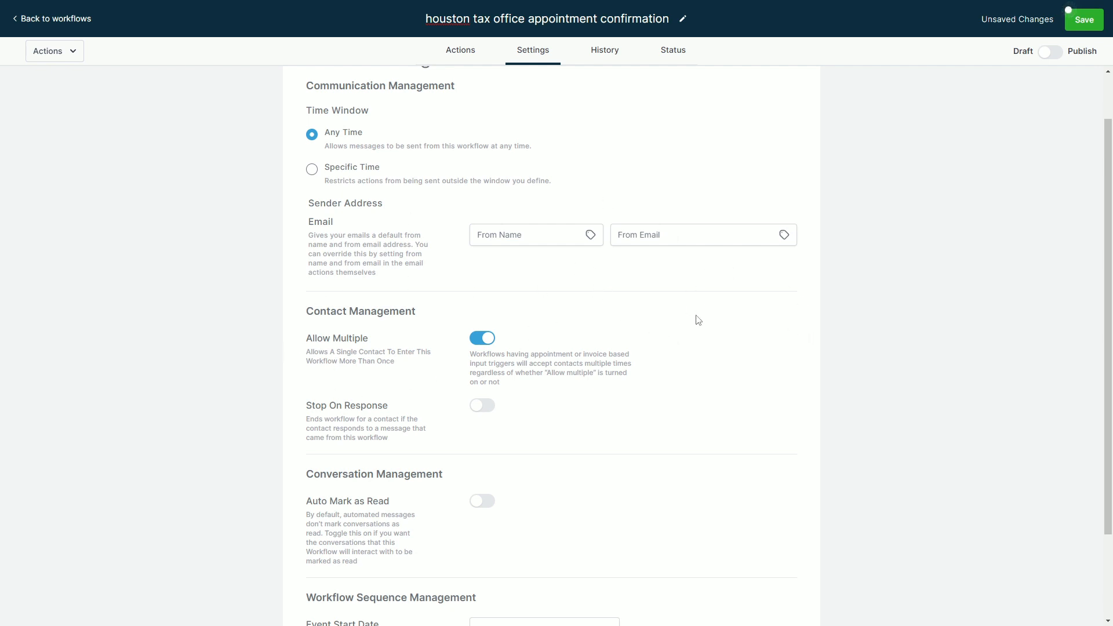
Turn on Auto Mark as Read for the workflow's conversations, leaving Stop On Response off
scroll(689, 321, "down", 2)
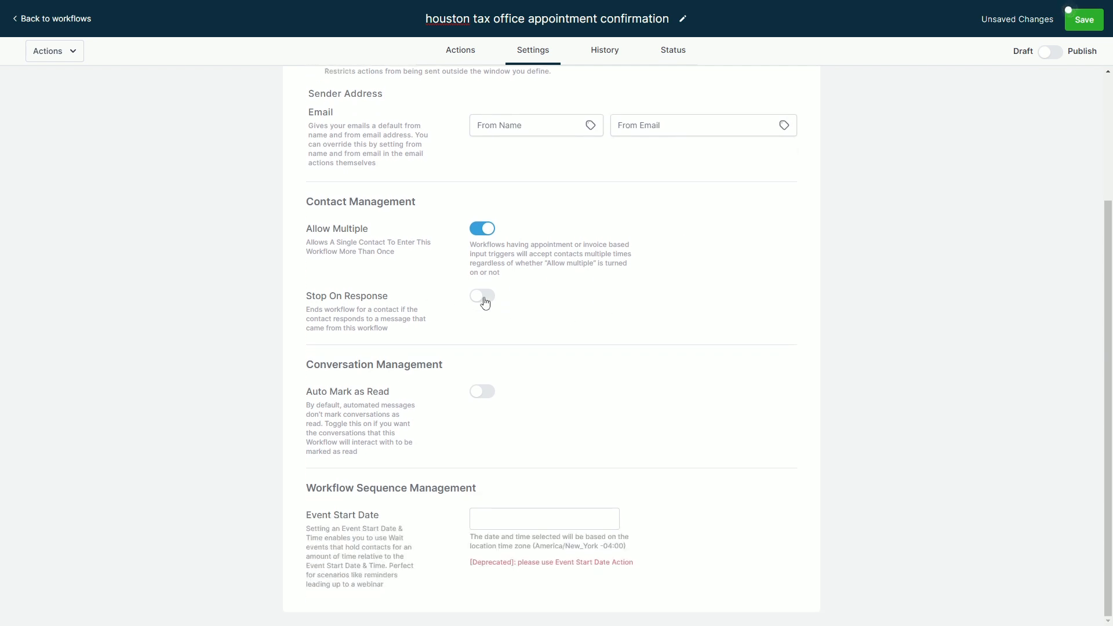
mouse_move(422, 343)
left_mouse_down()
mouse_move(308, 316)
mouse_move(303, 302)
mouse_move(428, 337)
left_mouse_up()
left_click(428, 336)
left_click(482, 392)
scroll(494, 454, "up", 3)
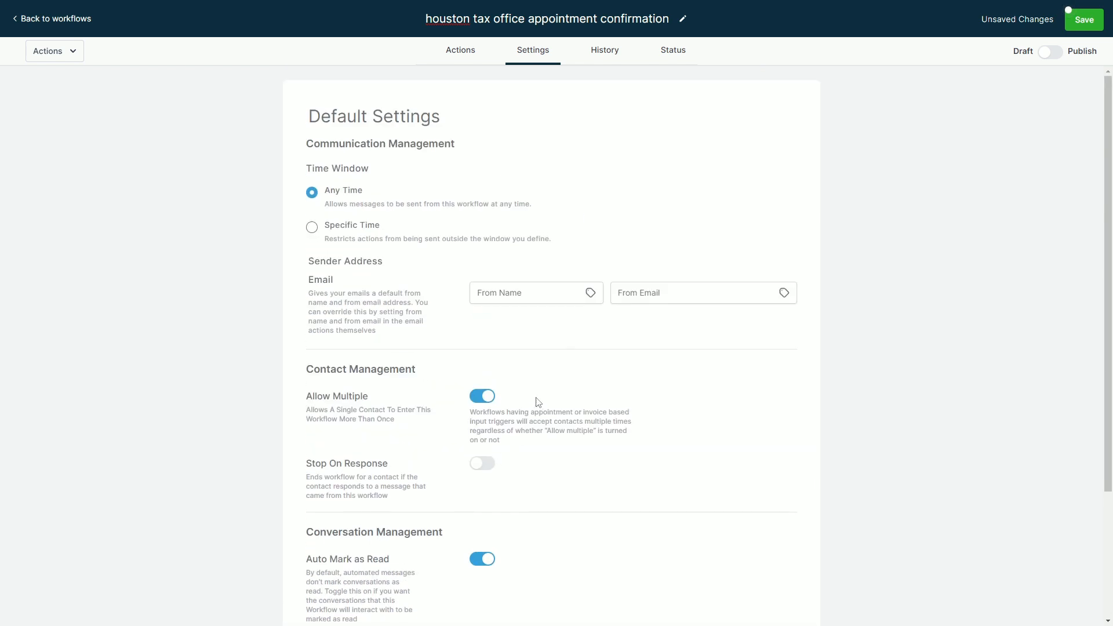
Publish the houston tax office appointment confirmation workflow and save it
left_click(460, 53)
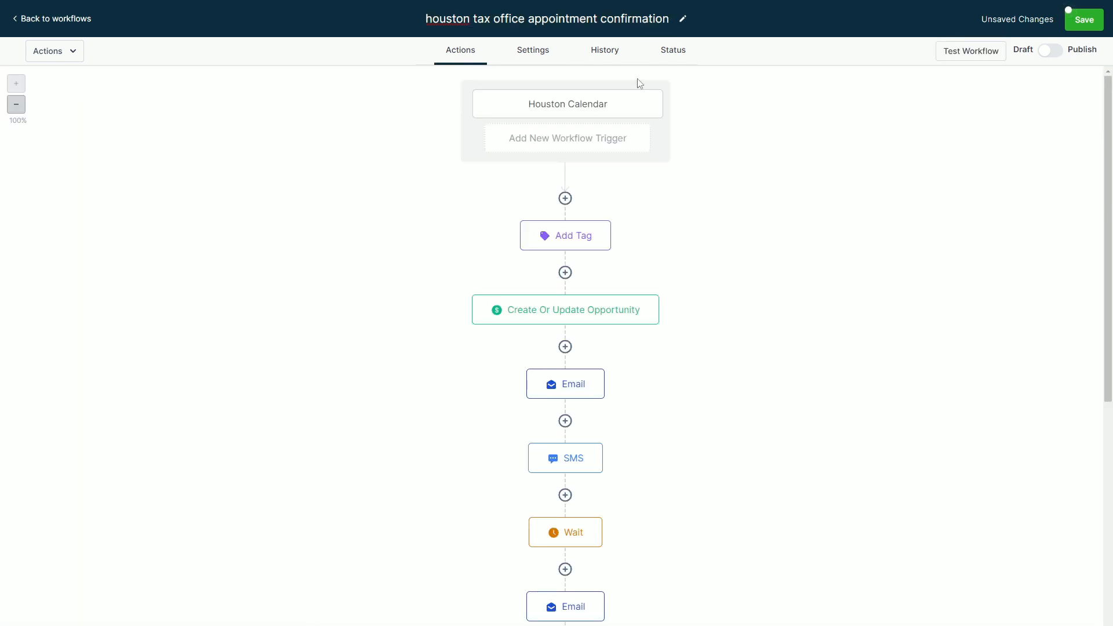
left_click(1055, 56)
left_click(1083, 19)
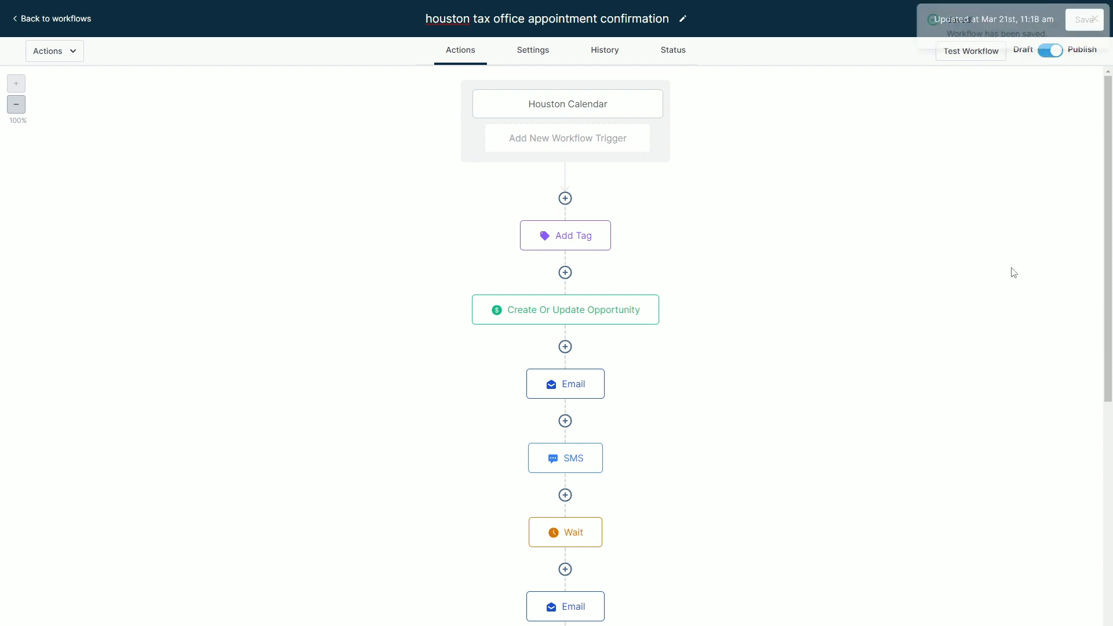
left_click(1094, 18)
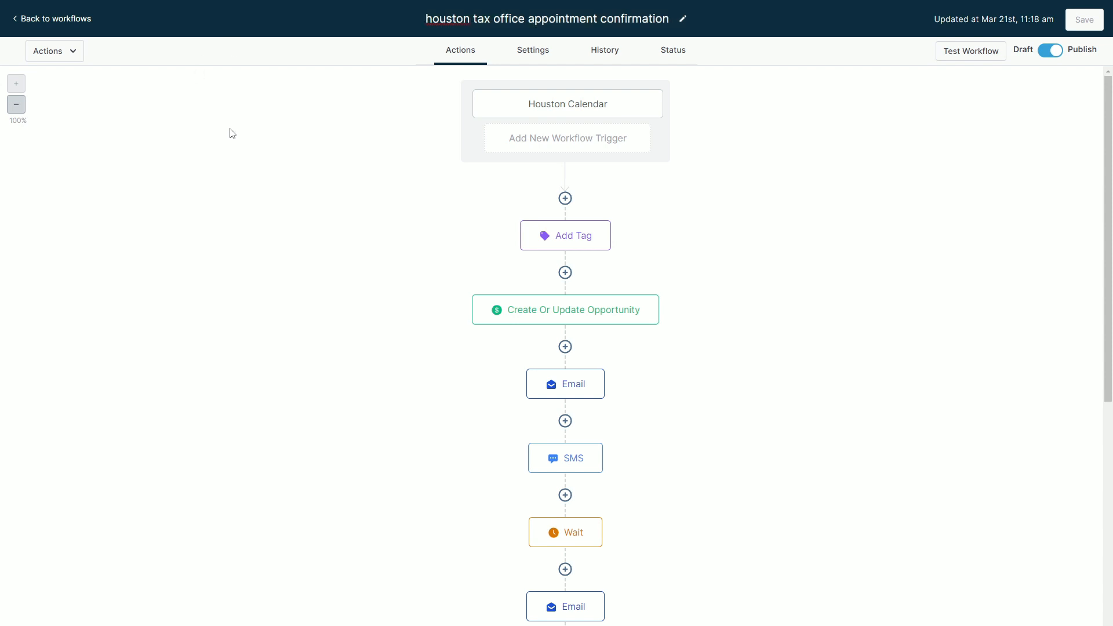
Return to the workflows list and search it for "houston"
left_click(39, 19)
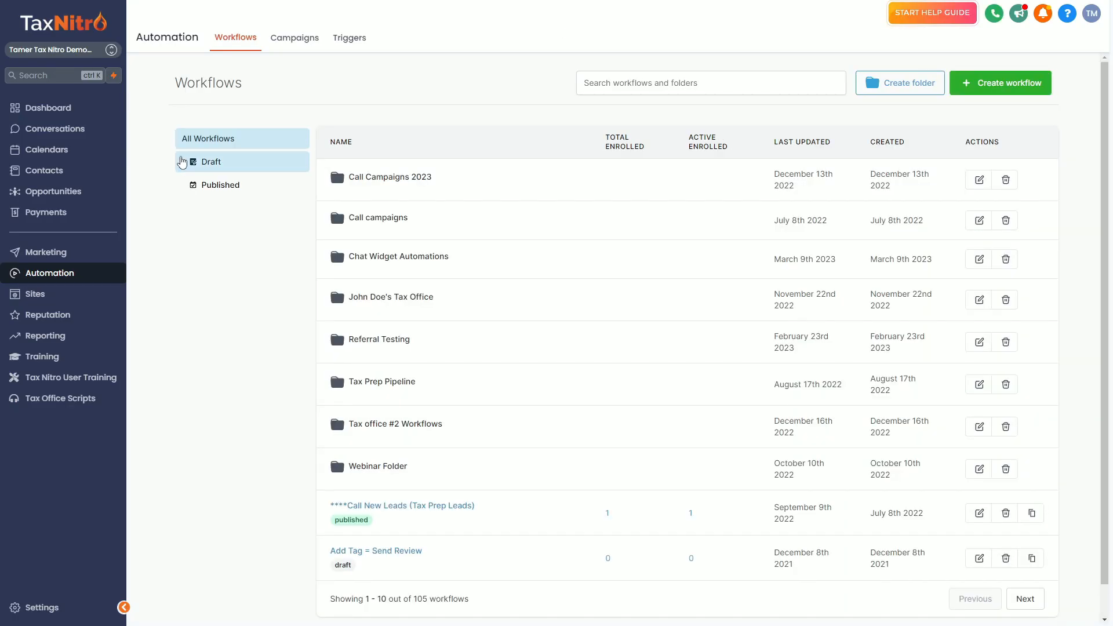
left_click(672, 90)
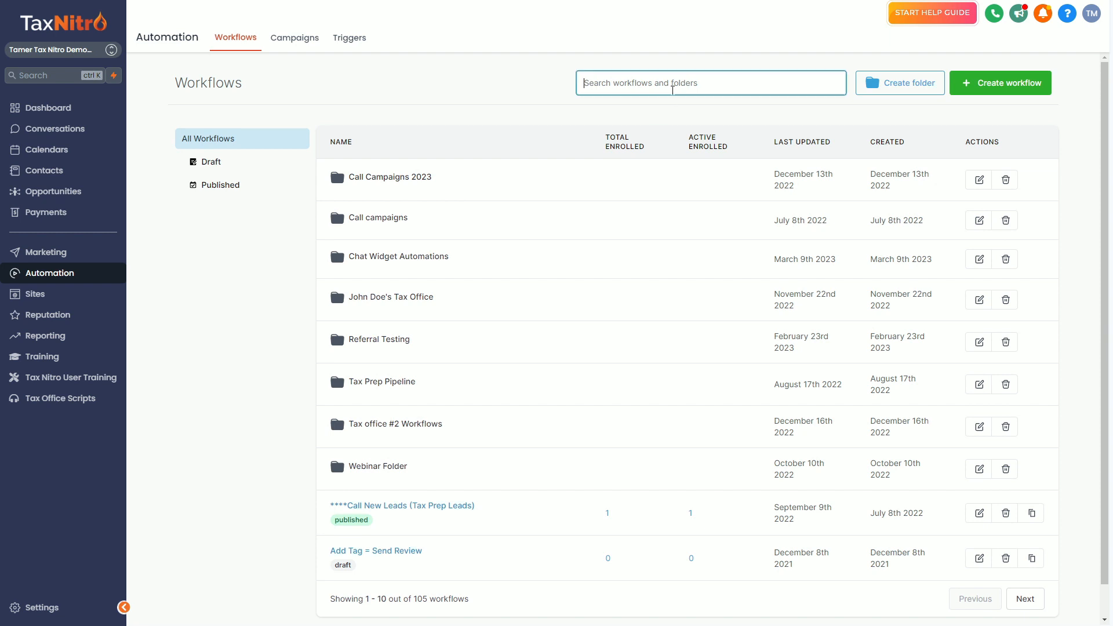
type("houston")
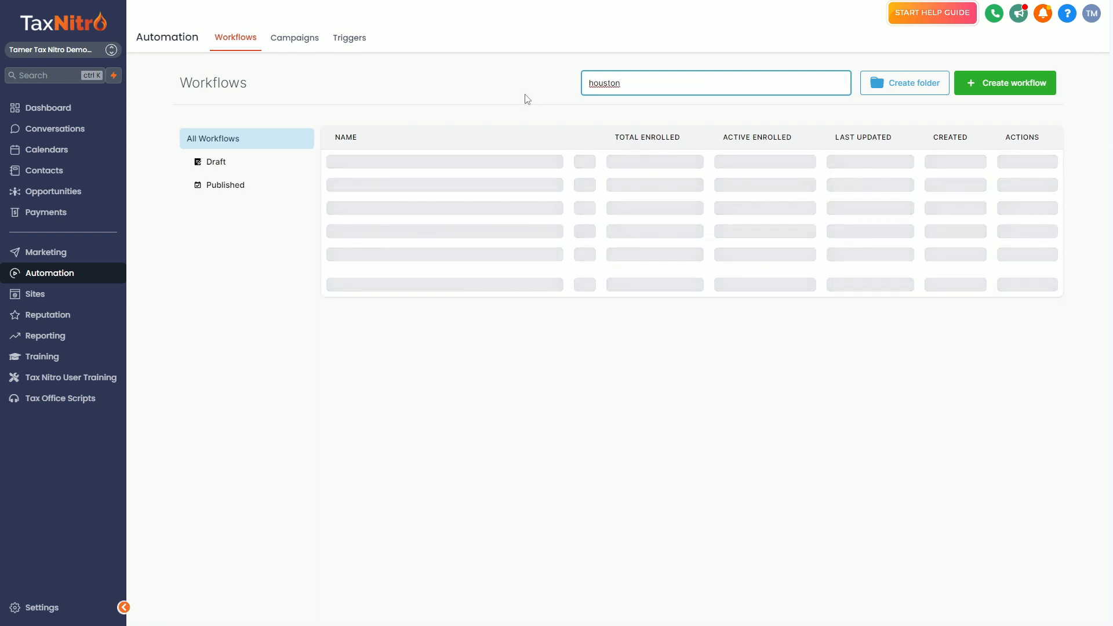
double_click(601, 91)
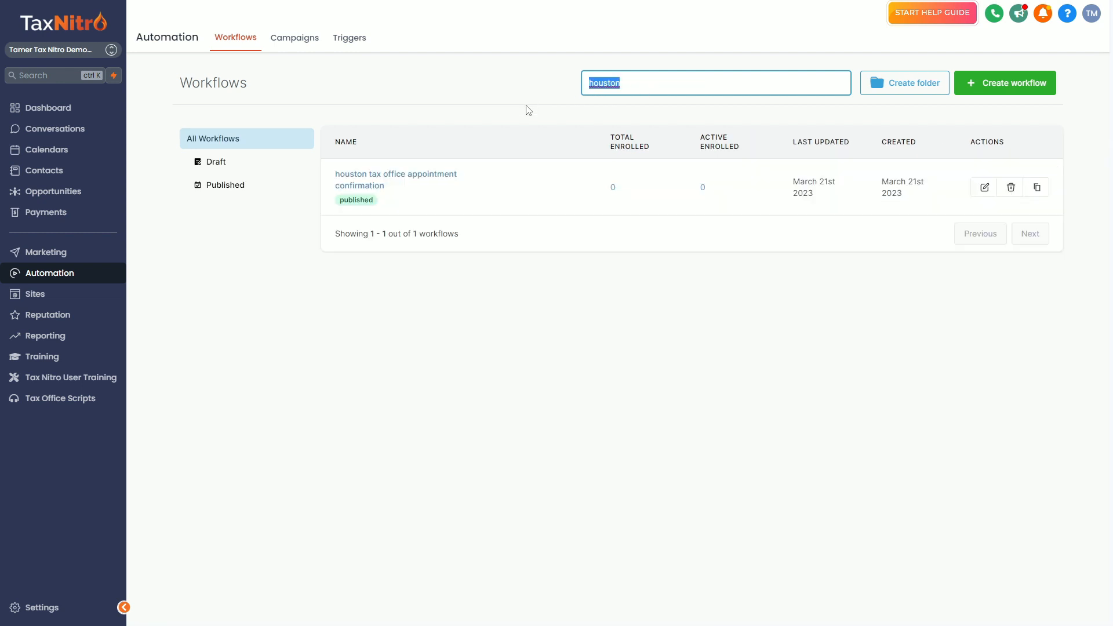
Duplicate the houston tax office appointment confirmation workflow, naming the copy "houston tax office alert preparer"
left_click(1038, 190)
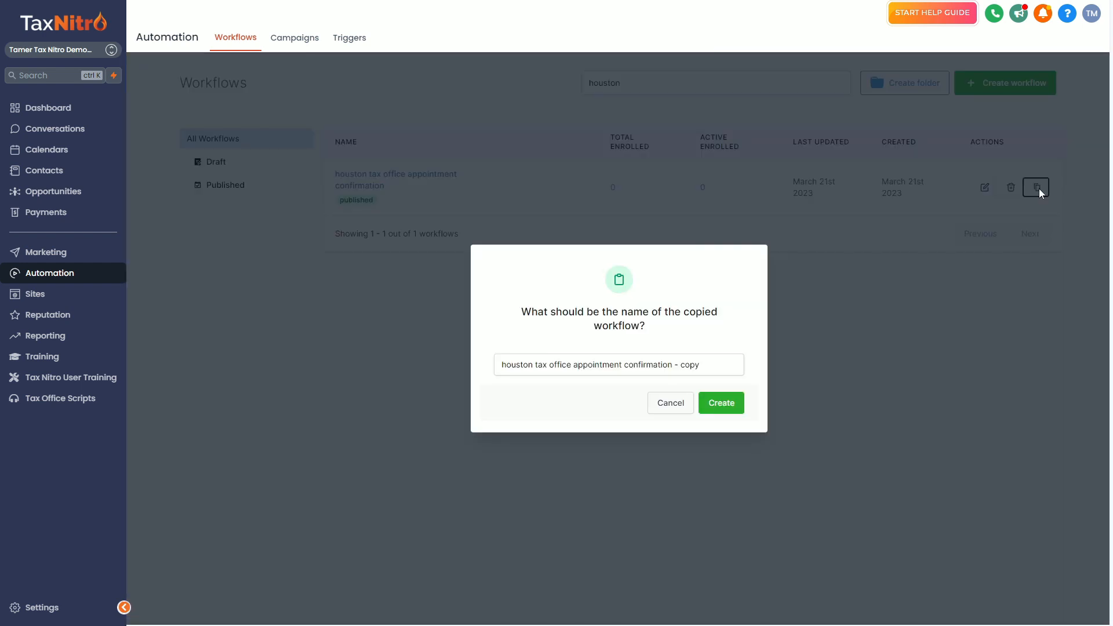
left_click_drag(728, 360, 571, 371)
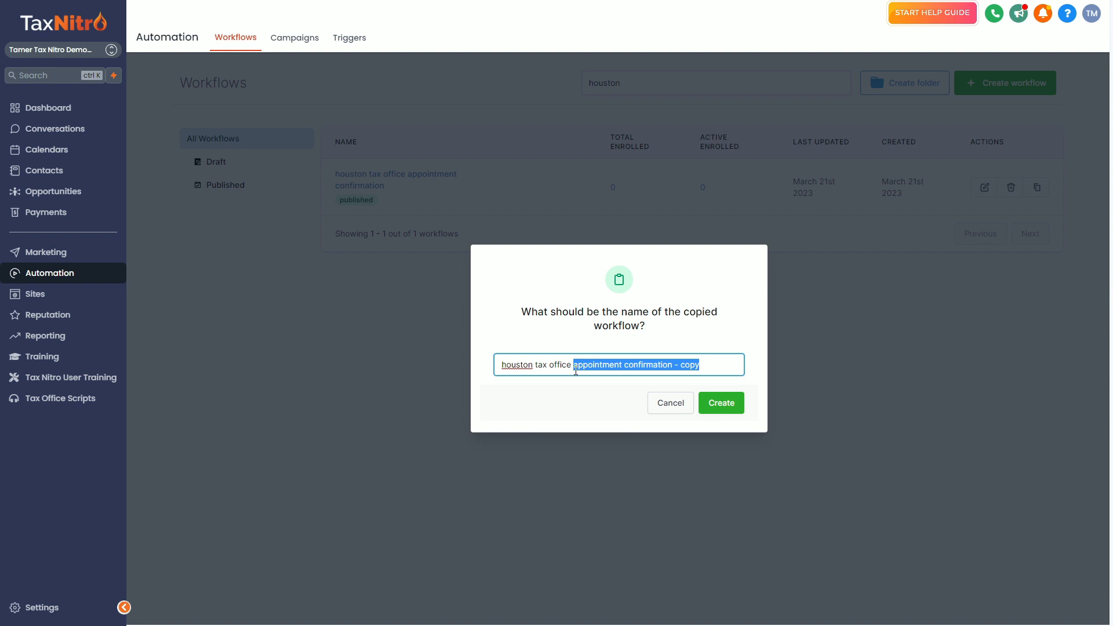
type("alert preparer")
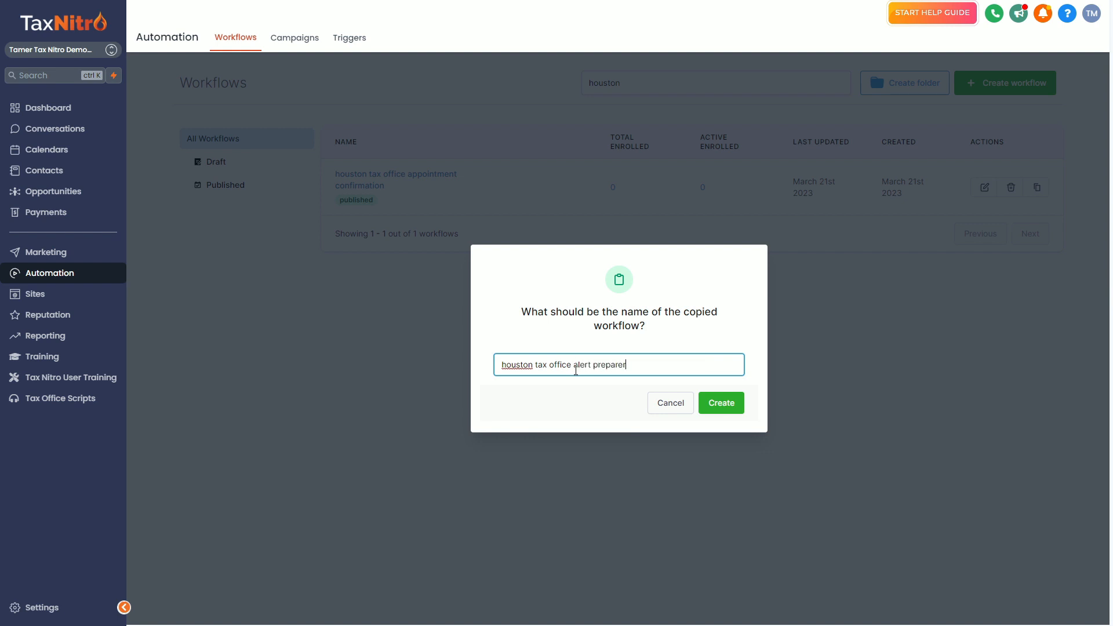
left_click(719, 414)
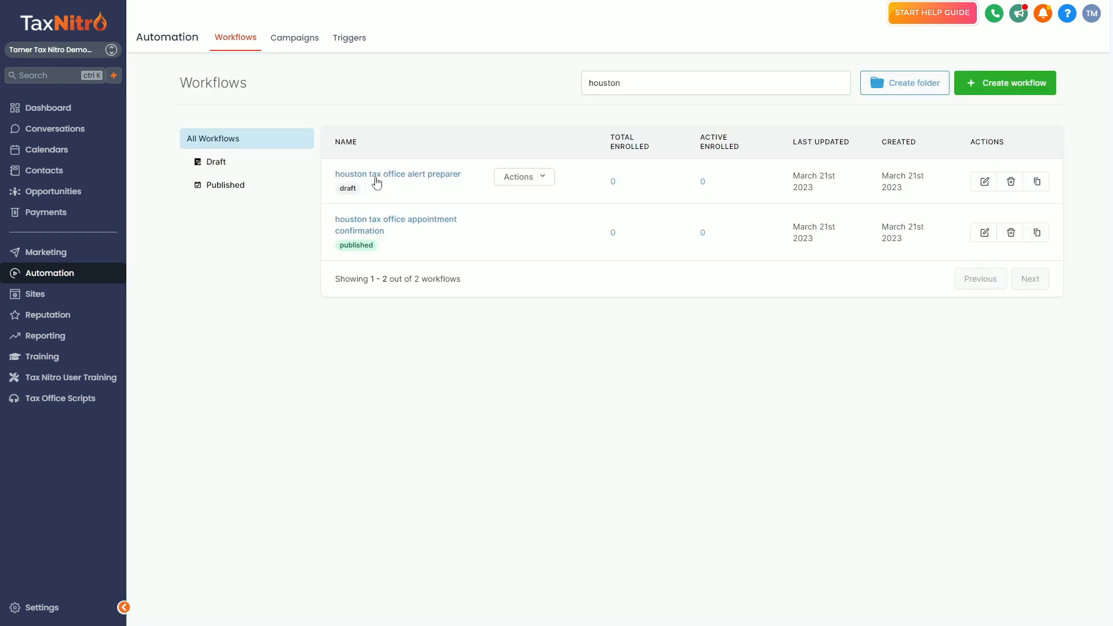
Open the houston tax office alert preparer workflow and delete the Add Tag step with all the actions below it
left_click(394, 180)
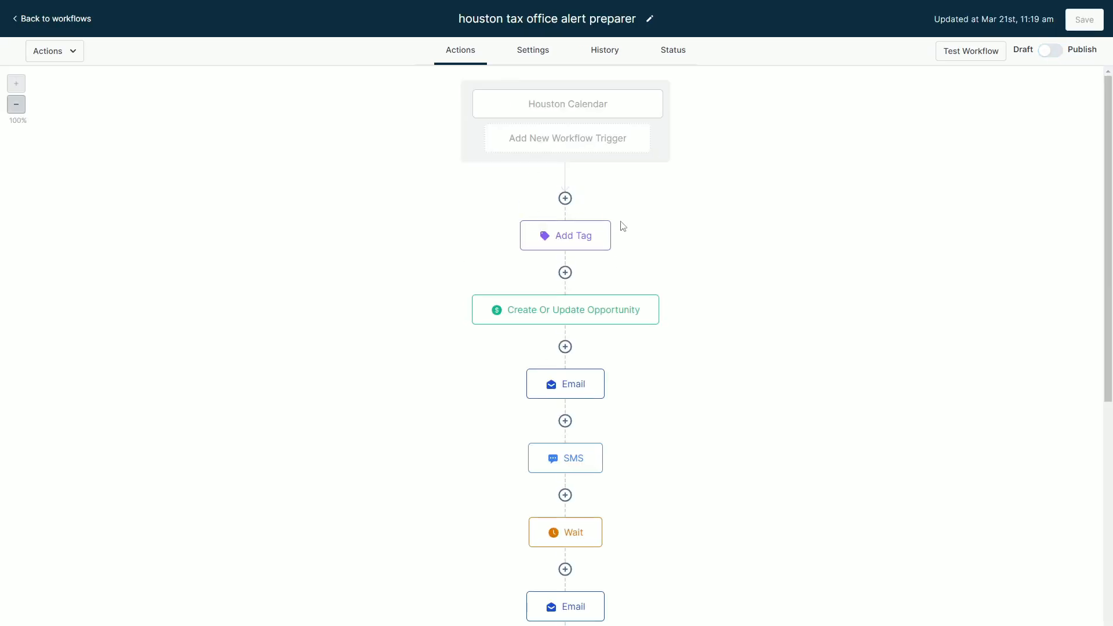
left_click(609, 223)
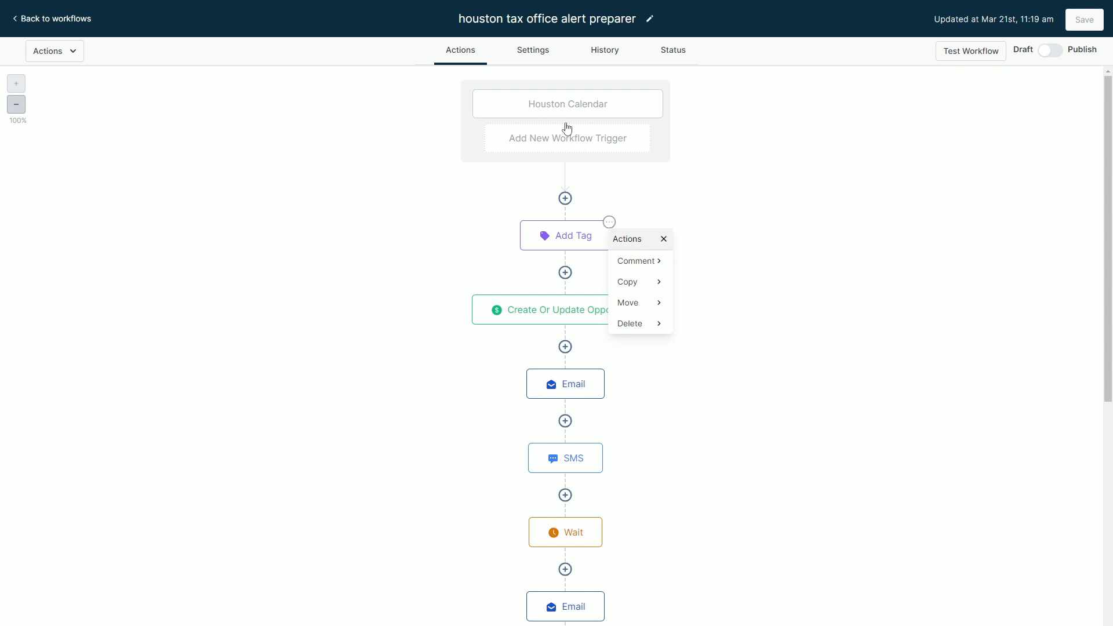
left_click(663, 239)
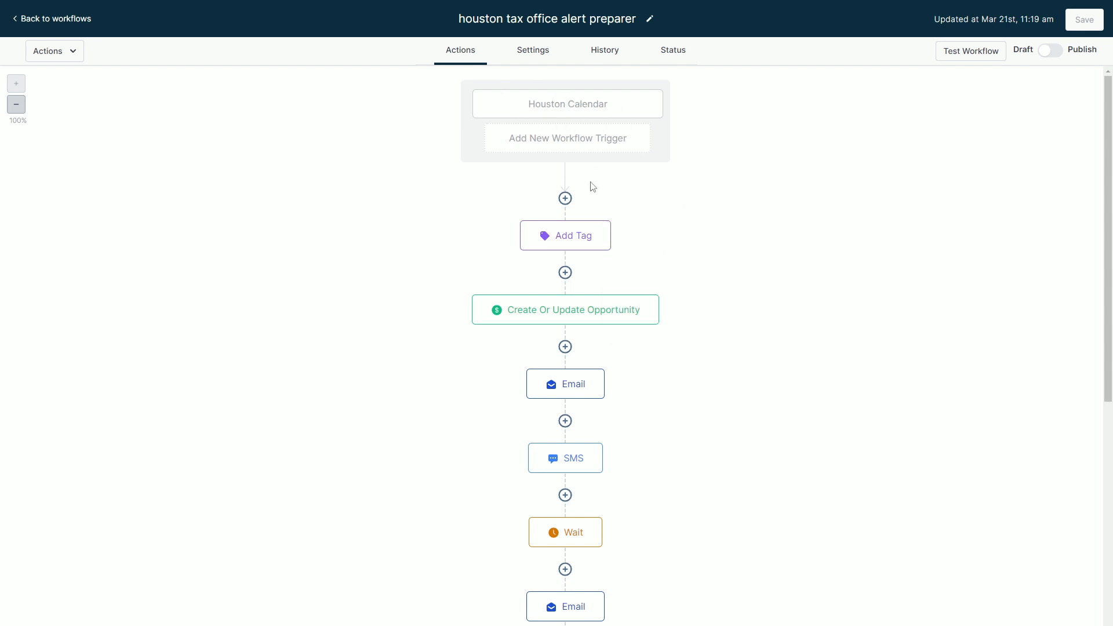
left_click(609, 224)
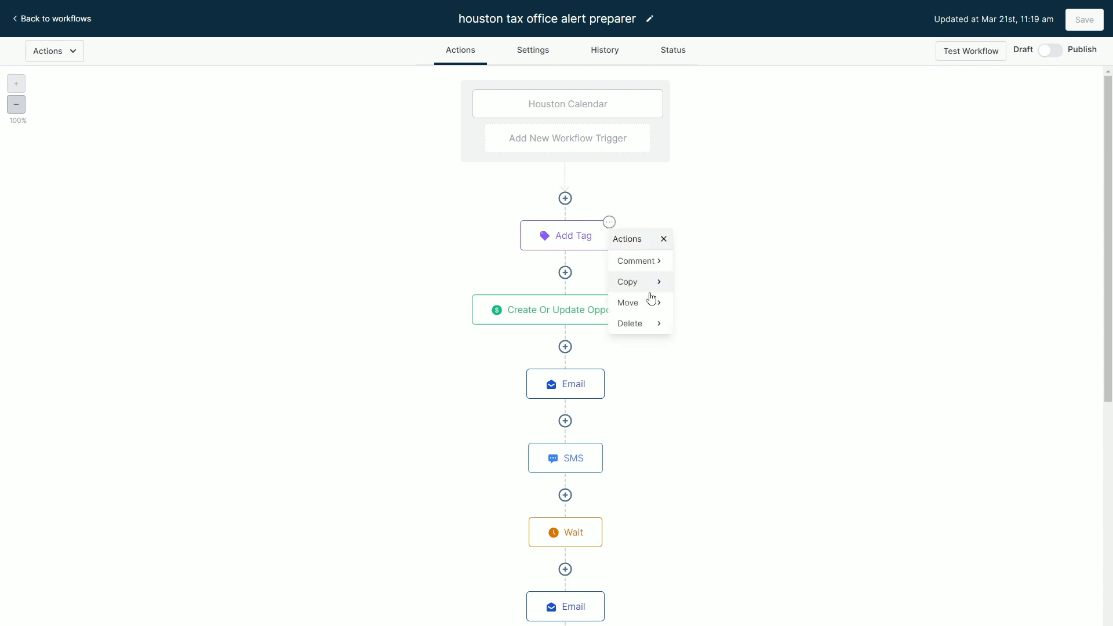
mouse_move(659, 326)
left_click(711, 282)
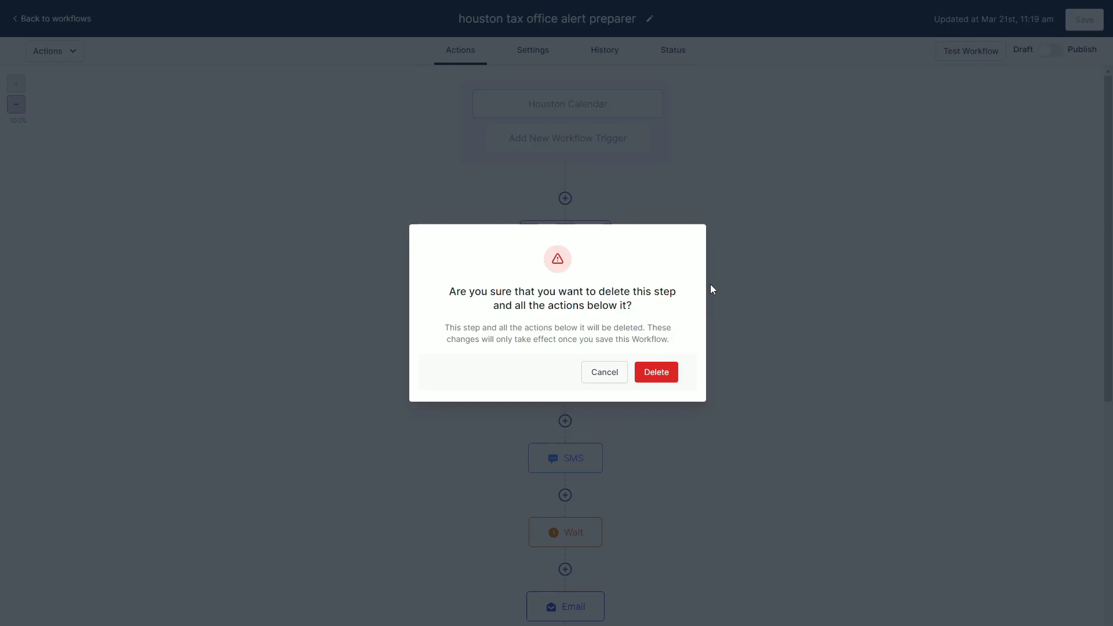
left_click(658, 373)
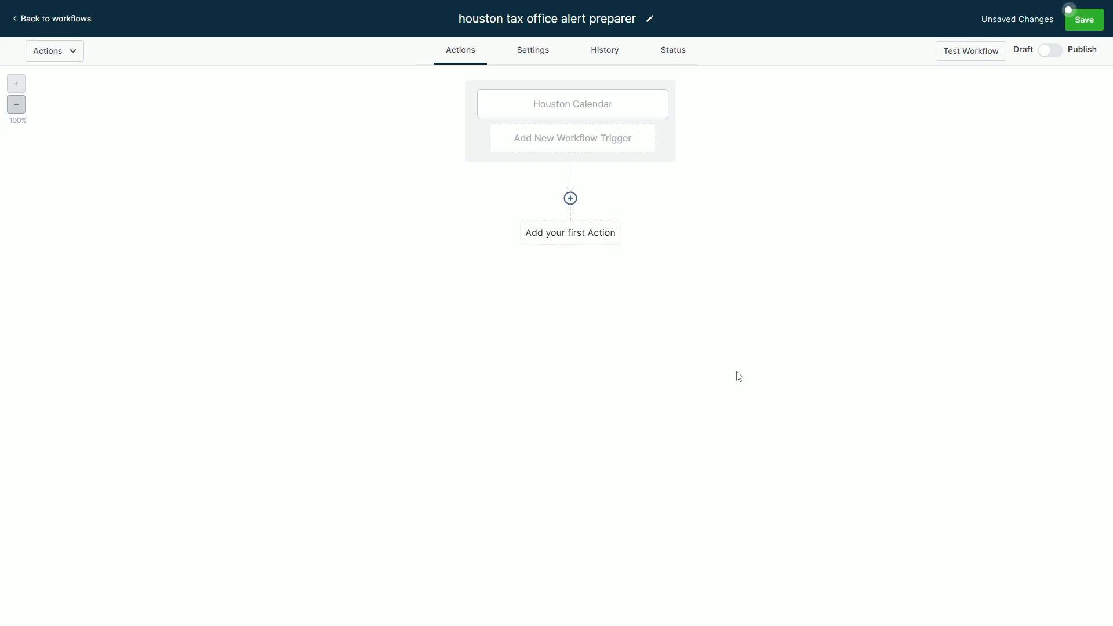
Add a Send Internal Notification action as the first action and set its notification type to Email
left_click(581, 237)
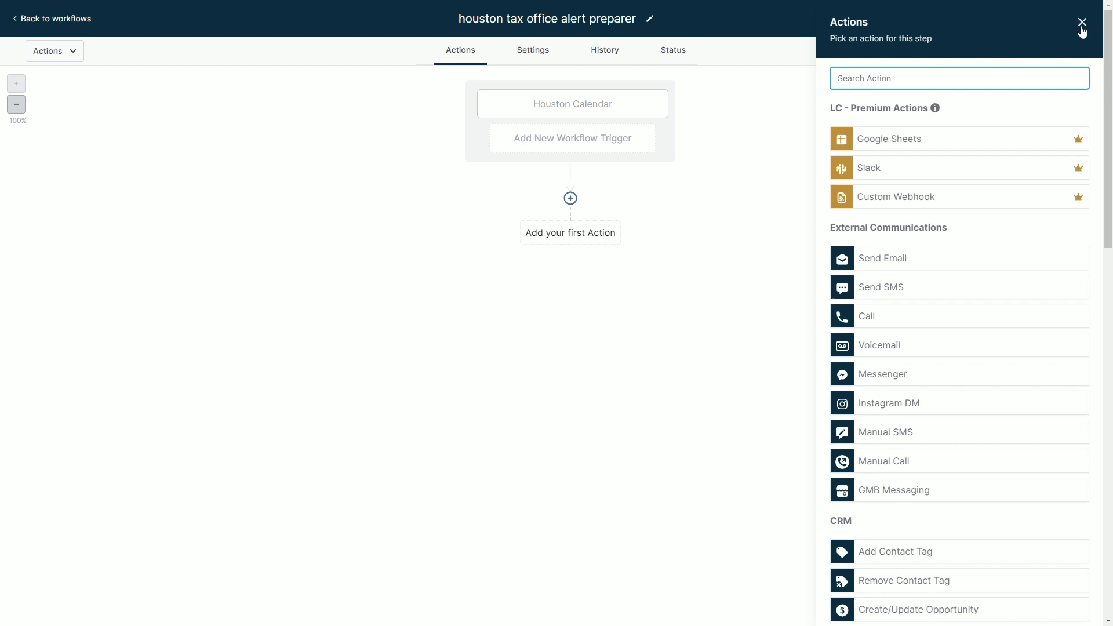
type("inter")
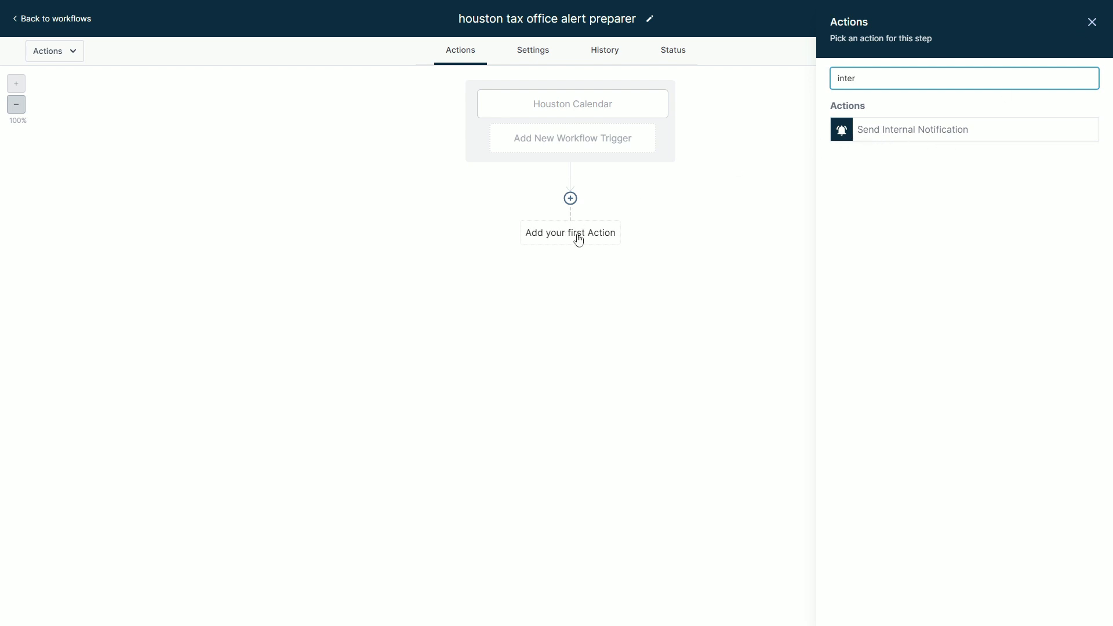
left_click(924, 140)
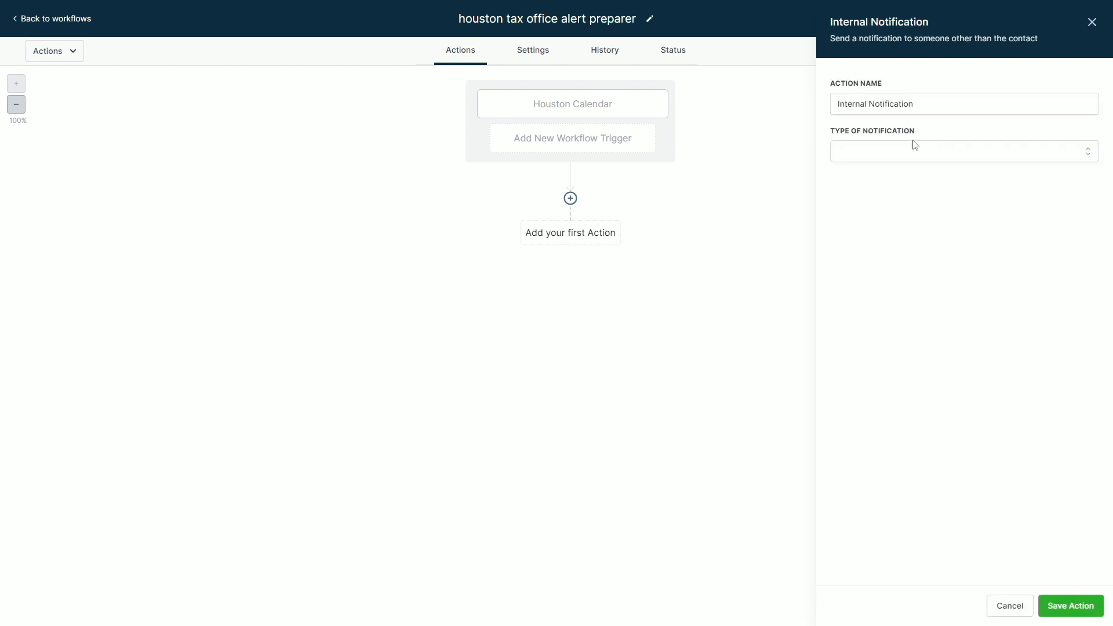
left_click(880, 162)
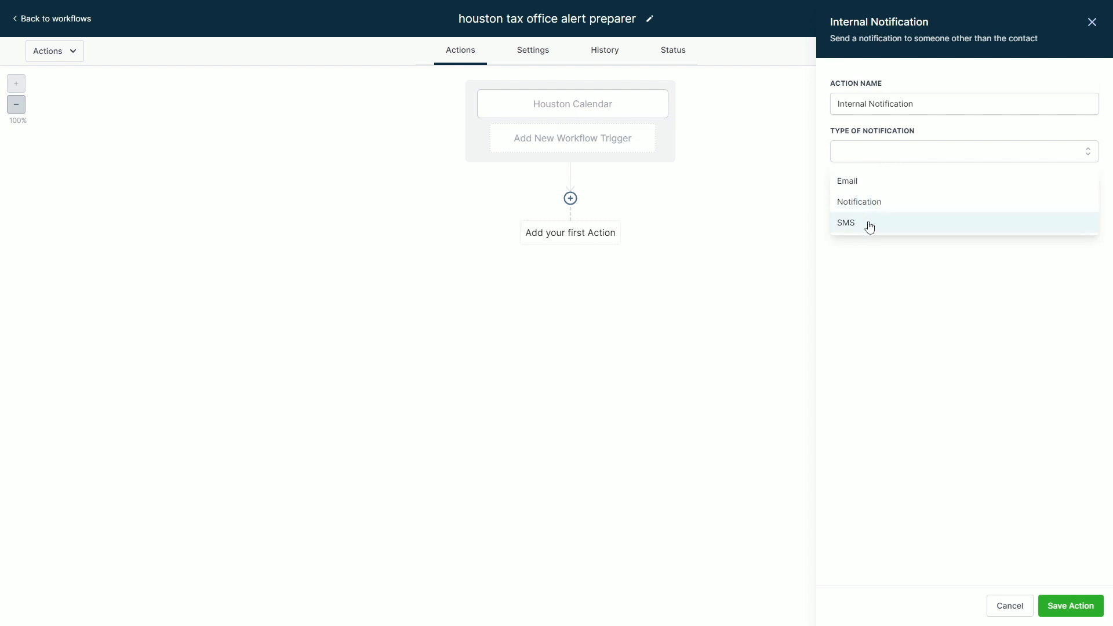
left_click(861, 183)
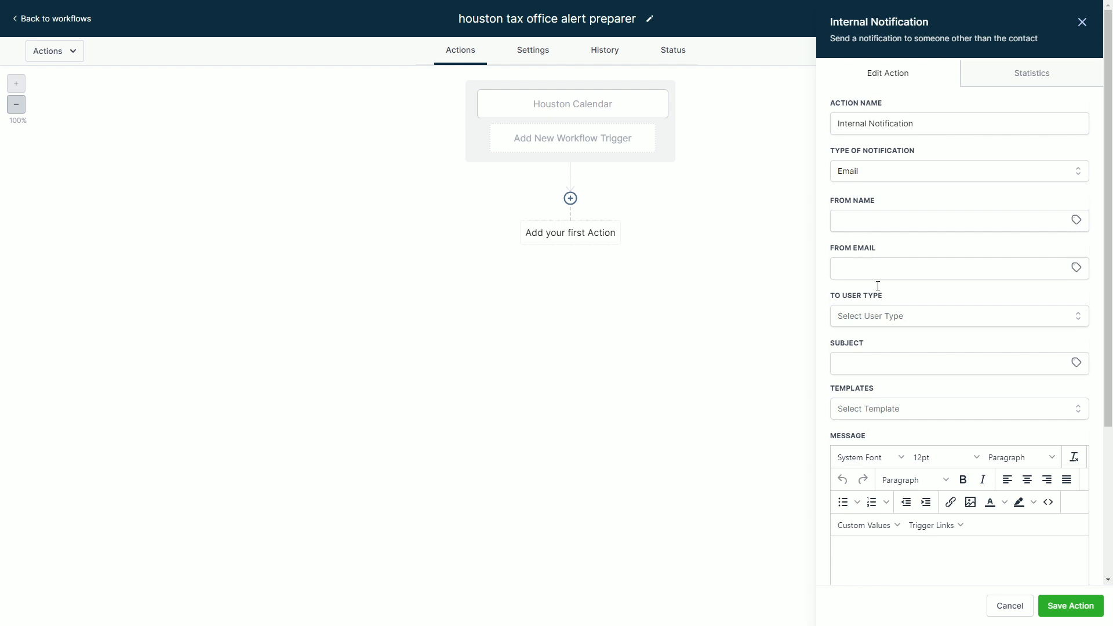
Set the notification's subject to "New Appointment With {{contact.first_name}}", using the contact's First Name custom value
left_click(895, 366)
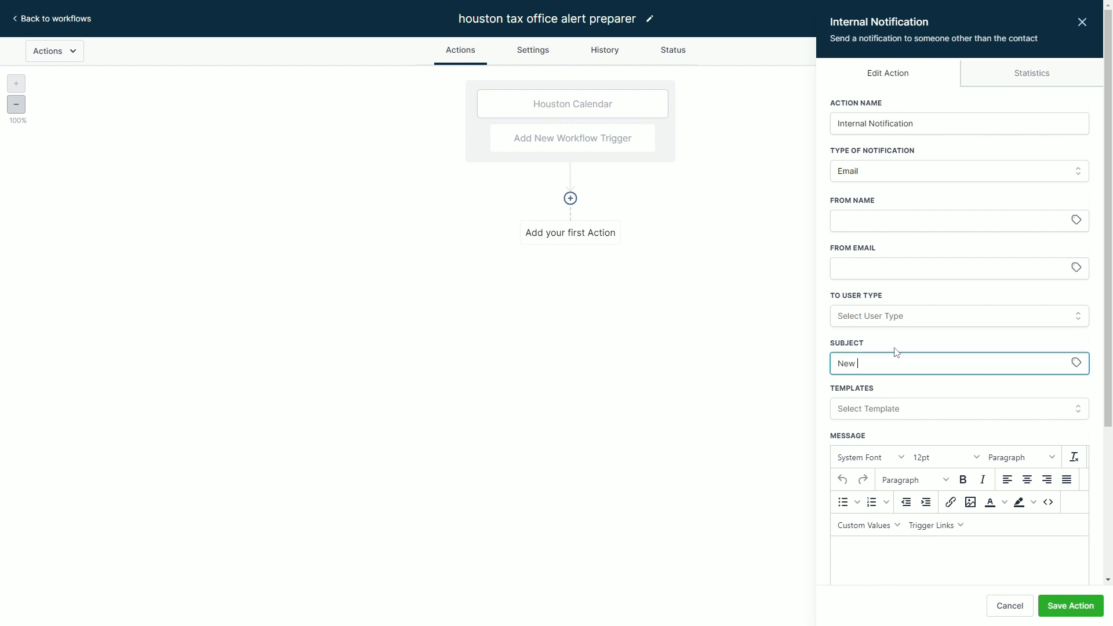
type("New Appointment With")
left_click(1076, 363)
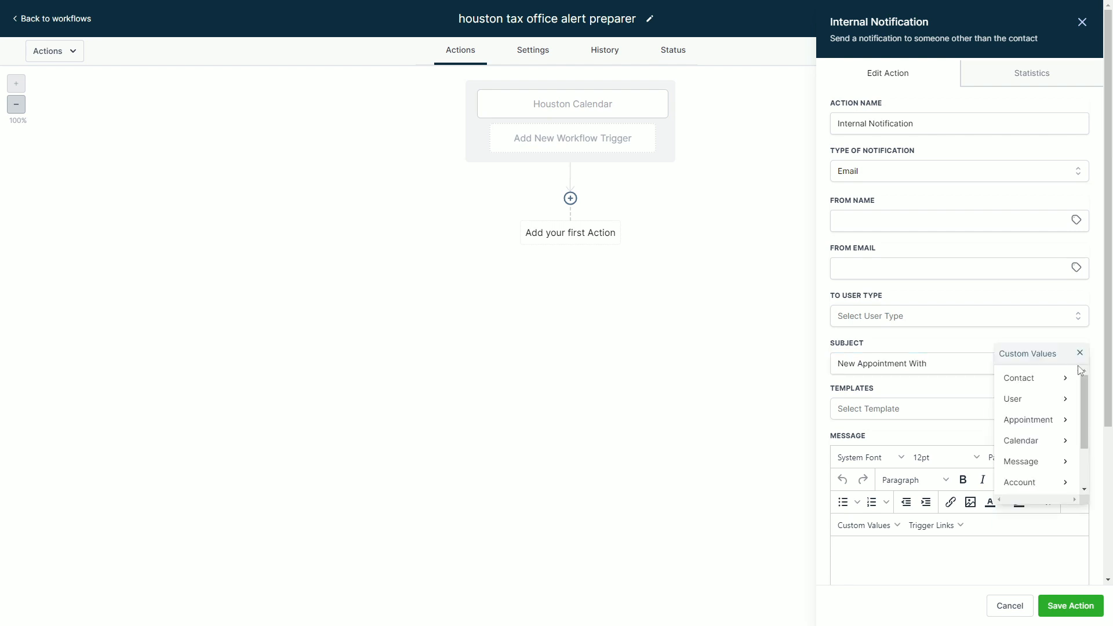
left_click(1056, 380)
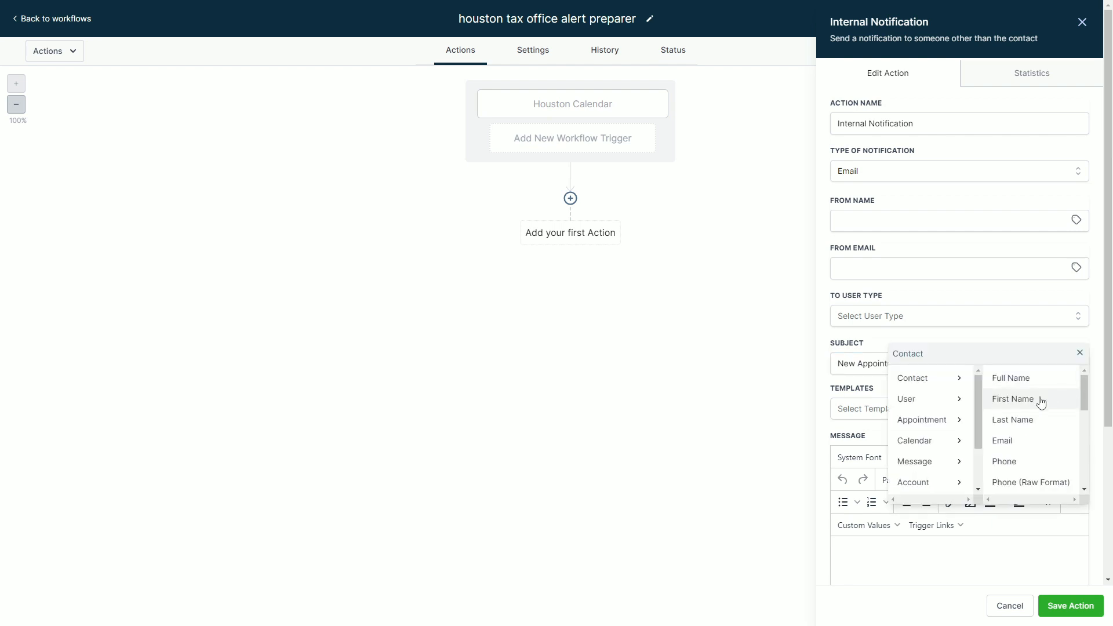
left_click(1041, 399)
Begin the email message with "Hey you have a new appointment with {{contact.name}}", using the contact's Full Name custom value
scroll(949, 405, "down", 4)
left_click(952, 408)
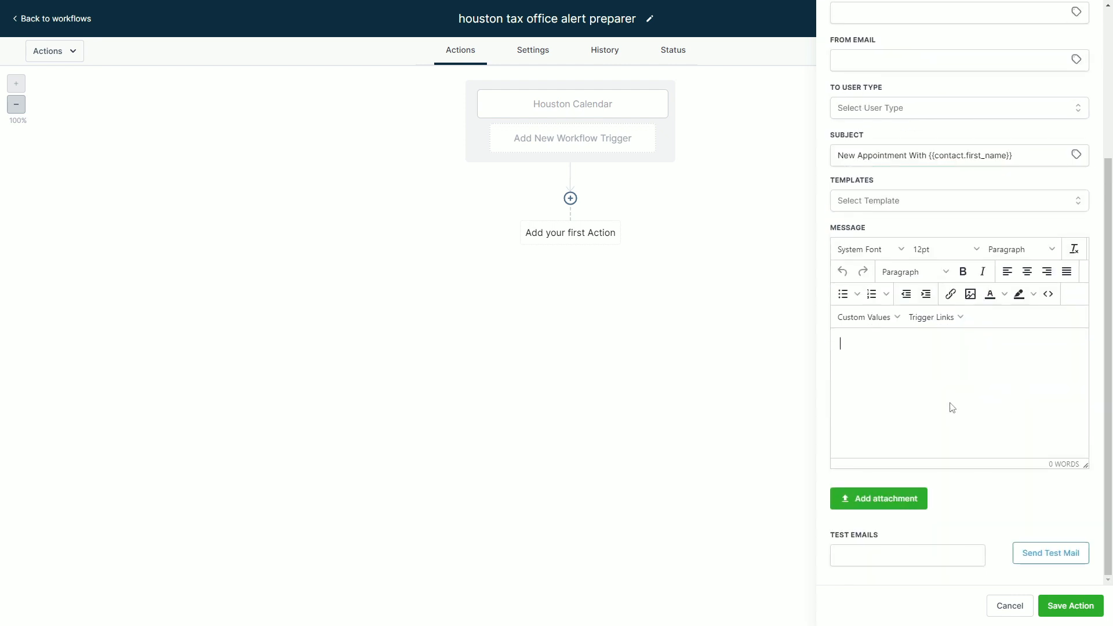
type("Hey you have a new appointment with")
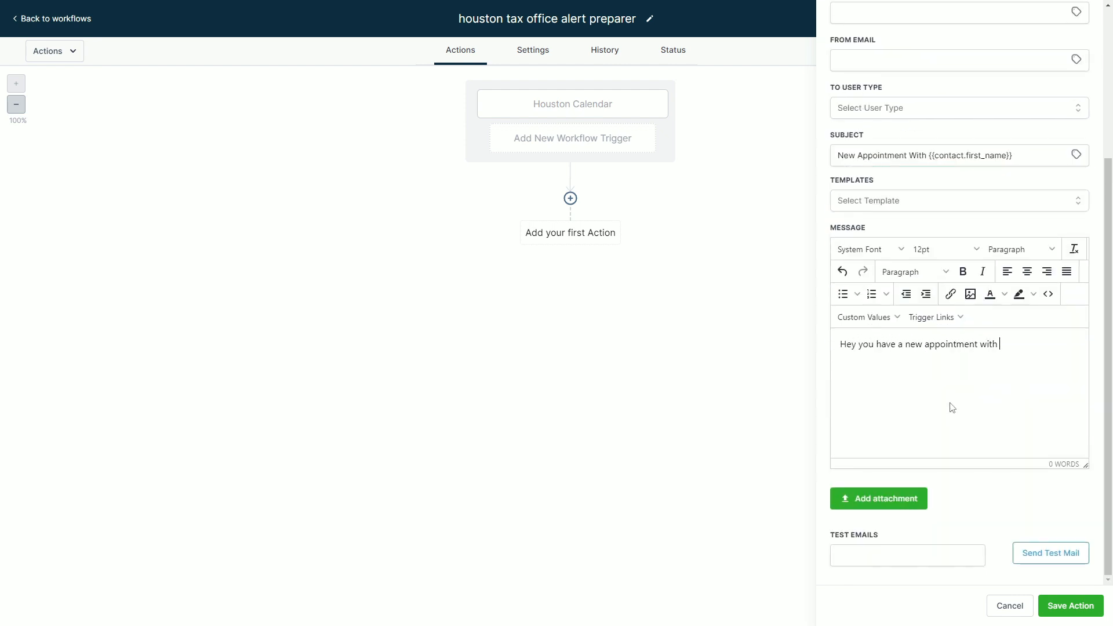
left_click(880, 319)
mouse_move(901, 339)
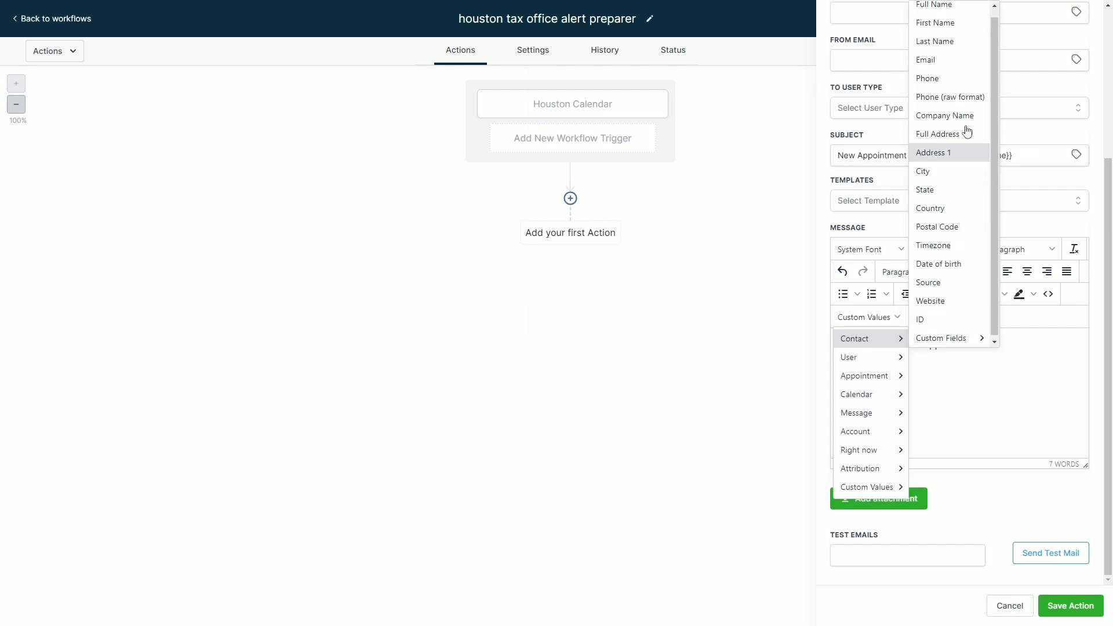
type("ointment with")
left_click(936, 5)
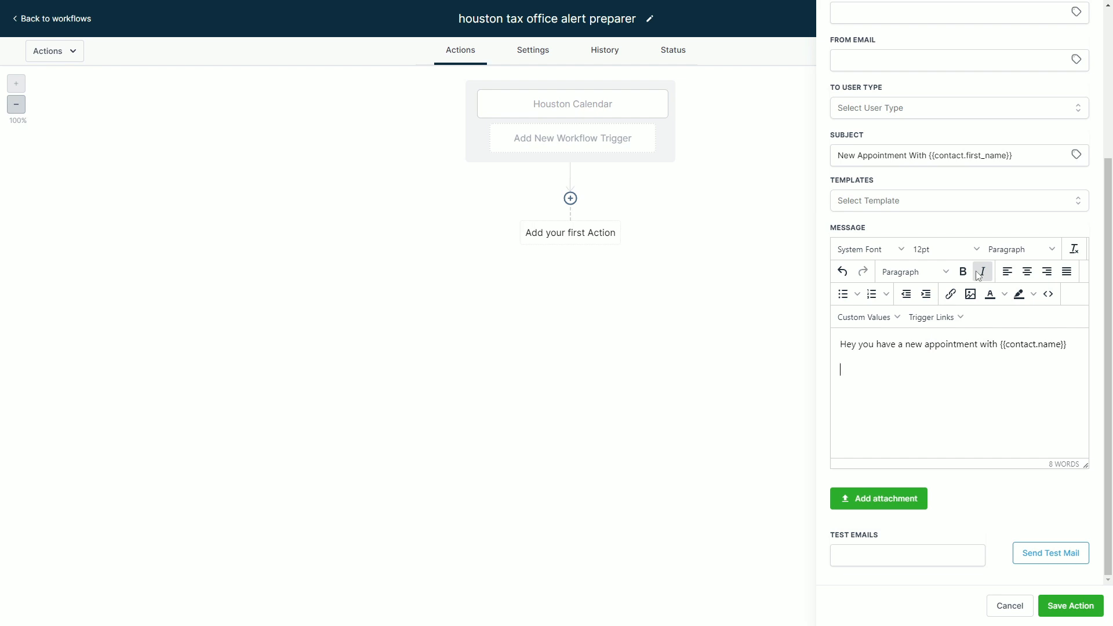
Add the message lines "Here's the appointment details: {{appointment.start_time}}", using the appointment's Start Date Time value, and "Mark your calendar."
type("intment details:")
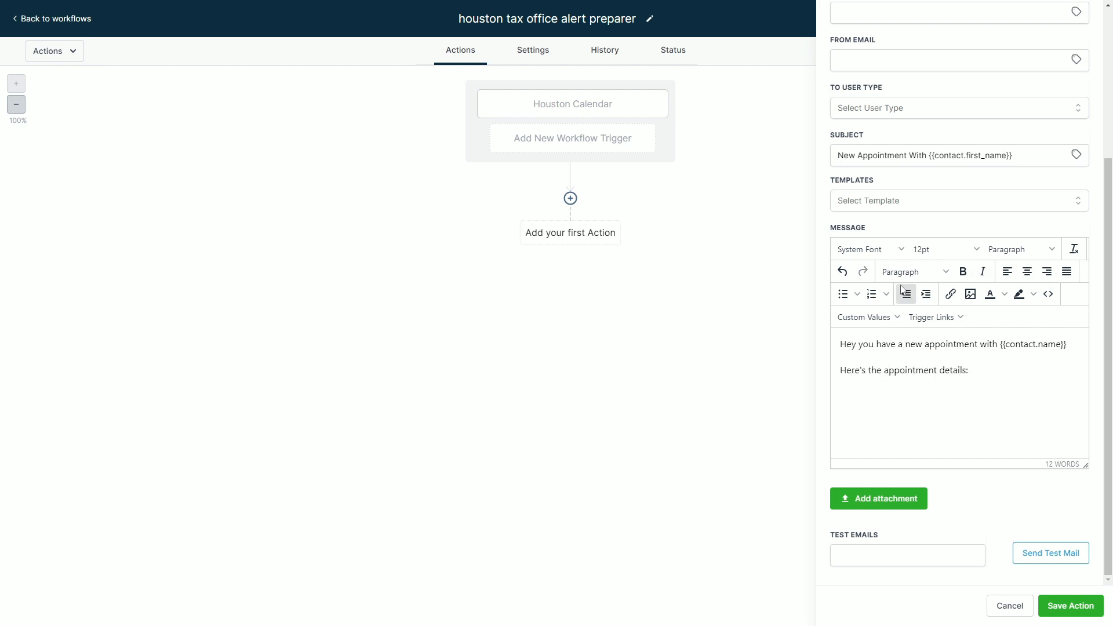
left_click(868, 317)
mouse_move(865, 375)
mouse_move(951, 376)
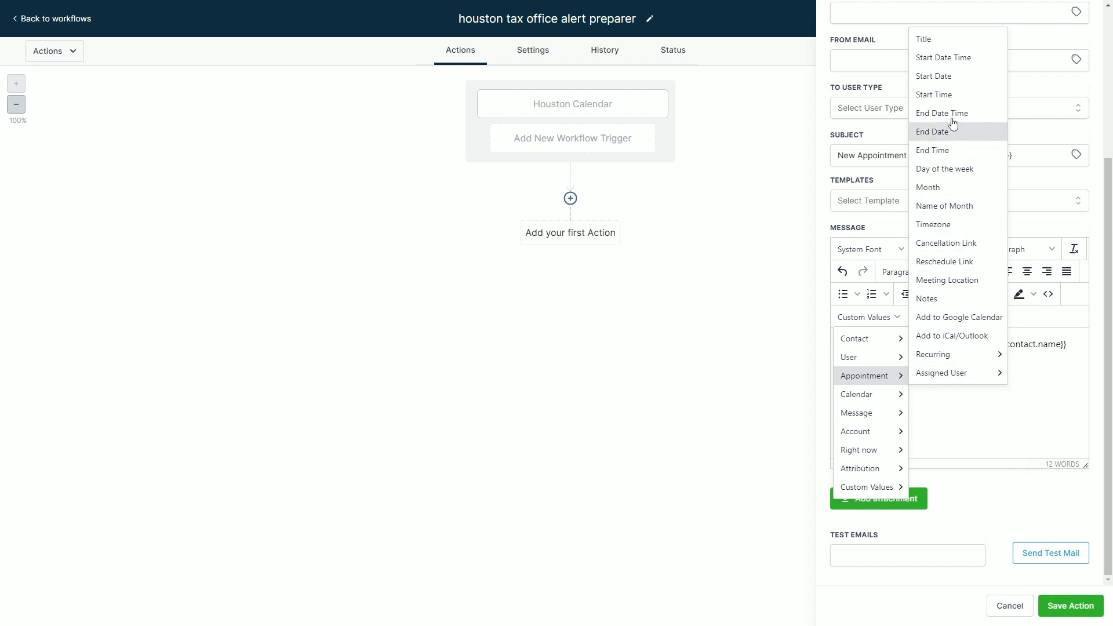
left_click(951, 56)
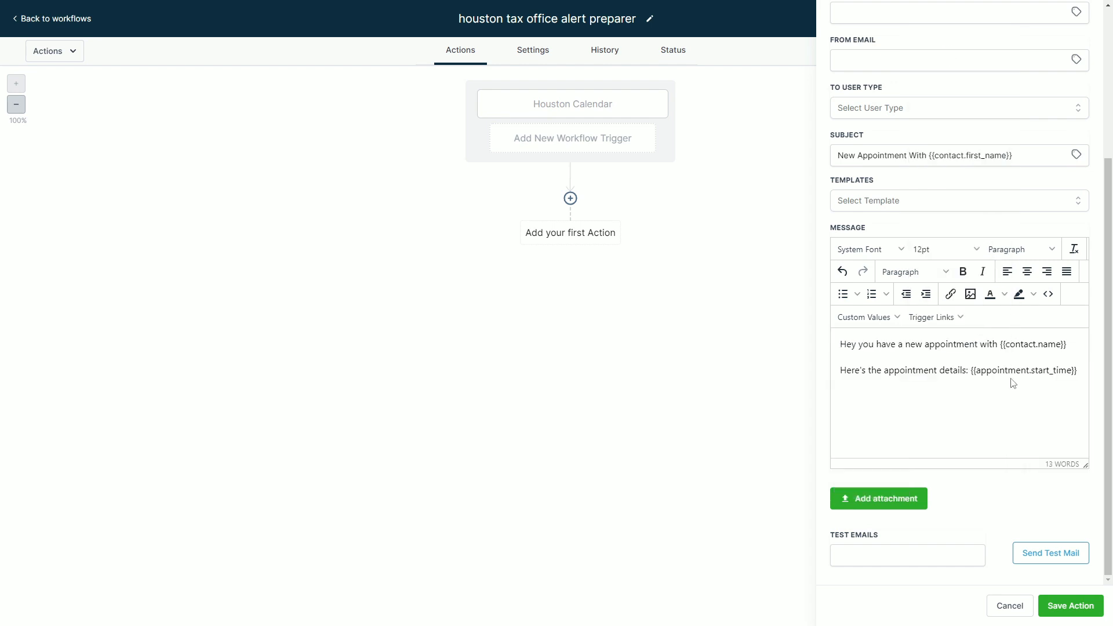
type("Mark your calendar.")
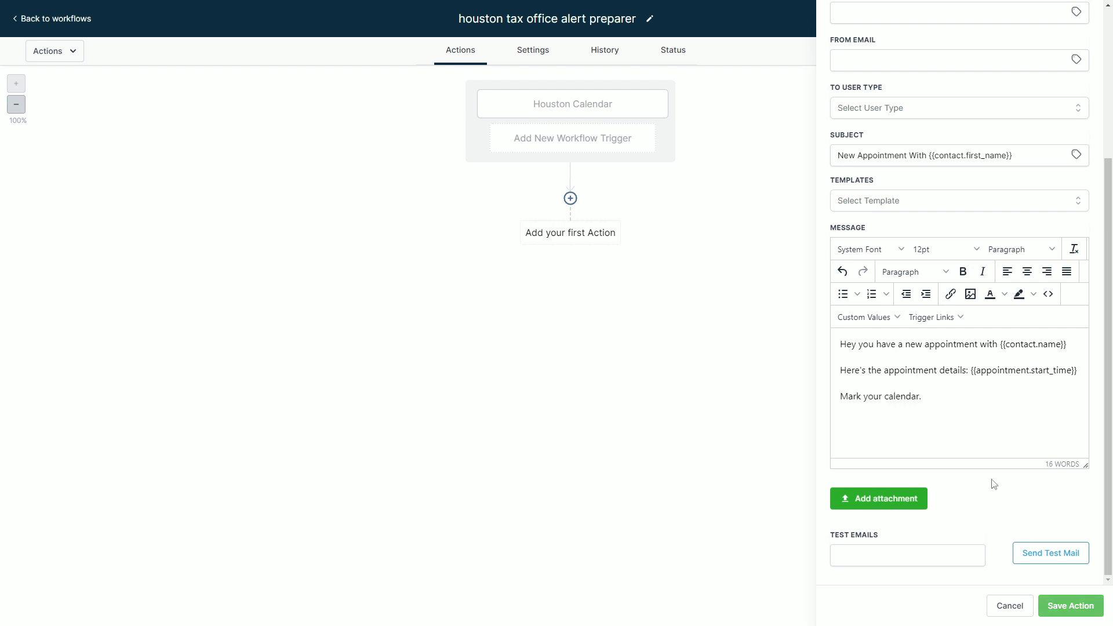
Set the internal notification's recipient user type to Assigned User and save the action
left_click(1078, 605)
scroll(898, 172, "up", 4)
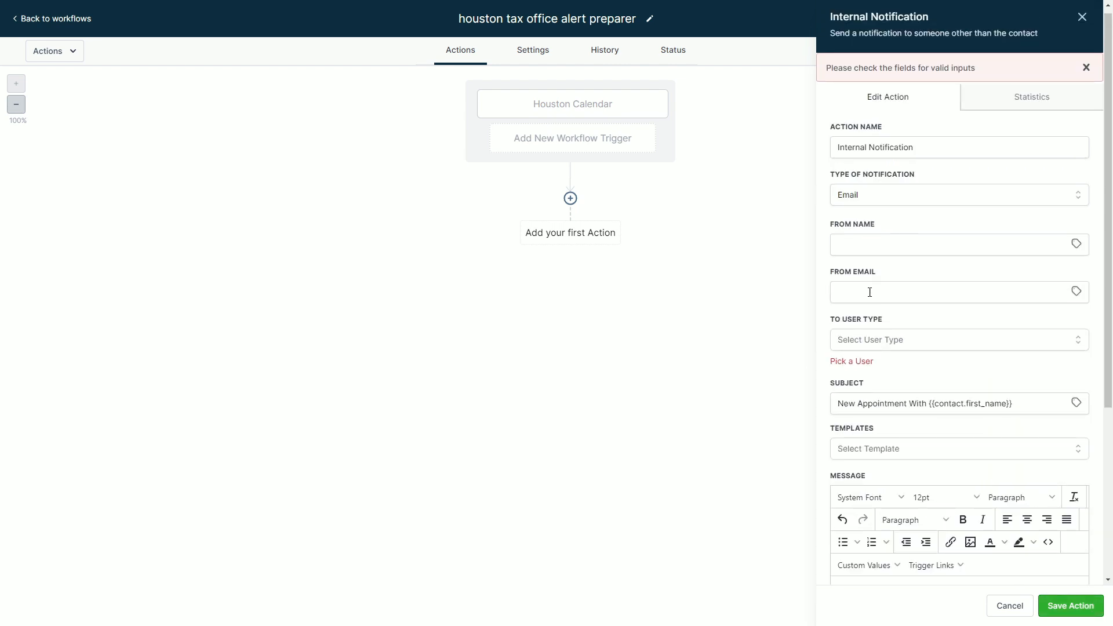
left_click(875, 346)
left_click(887, 321)
left_click_drag(887, 321, 837, 319)
left_click(902, 328)
left_click(895, 338)
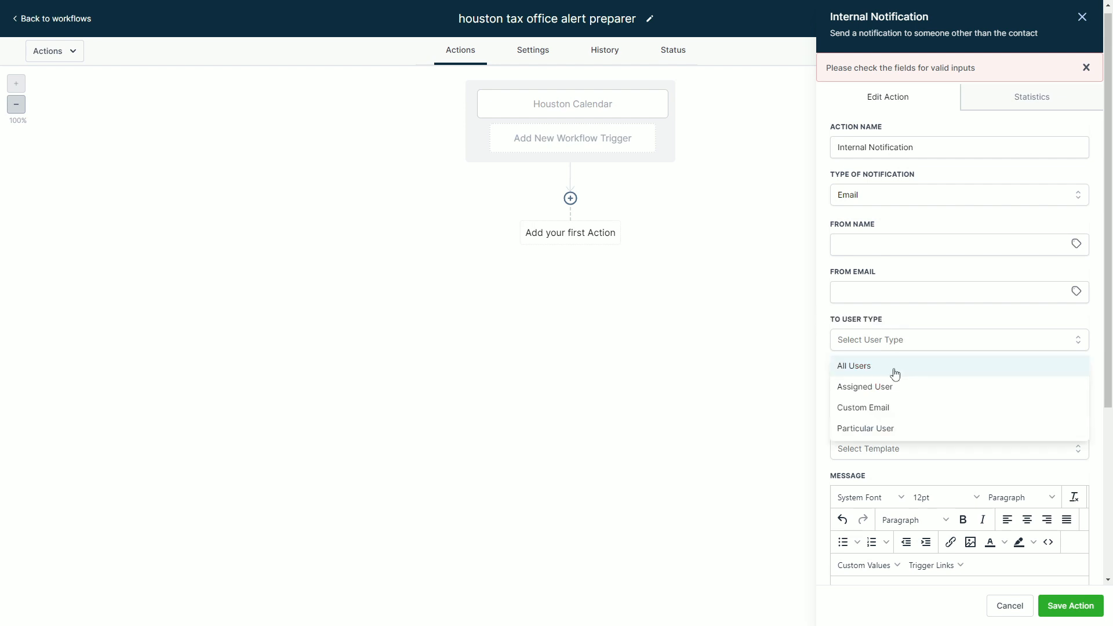
left_click(885, 387)
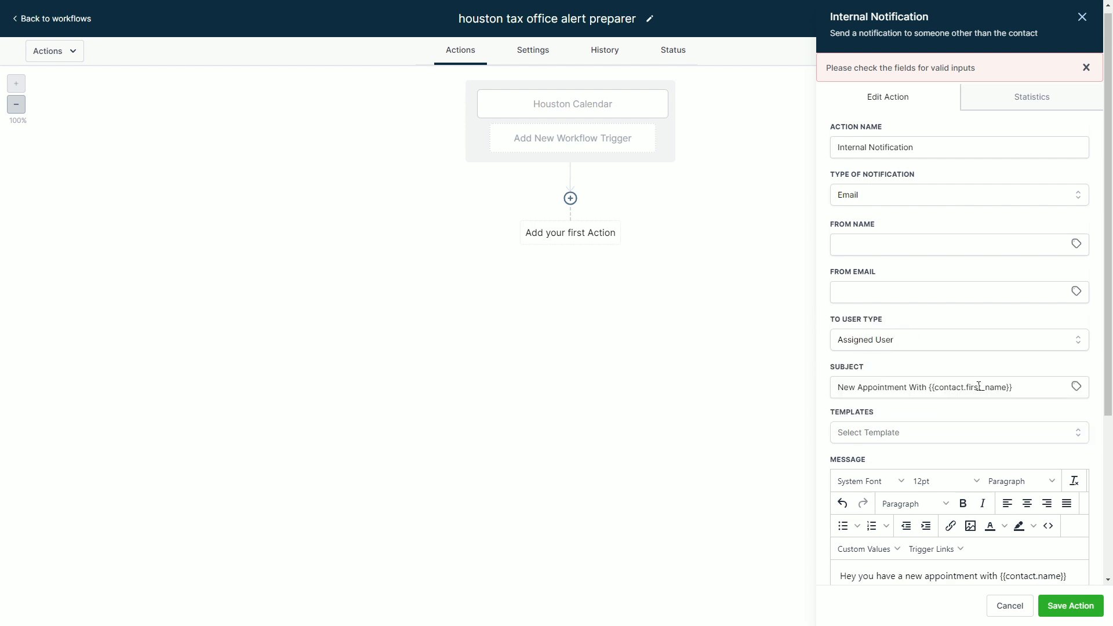
left_click(1070, 605)
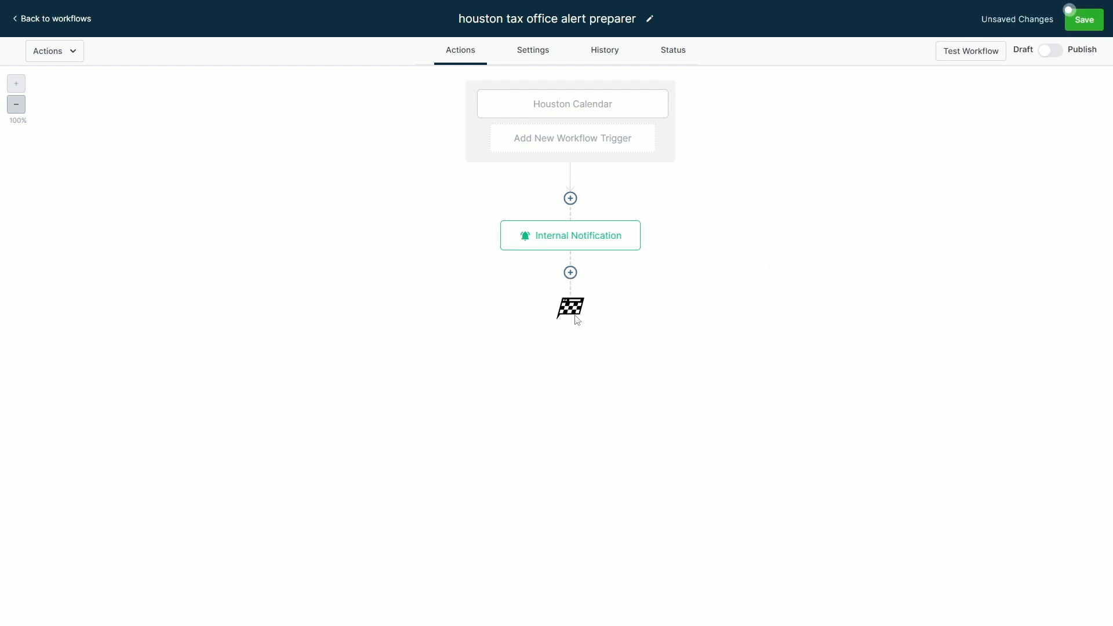
Switch the houston tax office alert preparer workflow from Draft to Publish, save it, and return to the workflows list
left_click(1058, 56)
left_click(1082, 21)
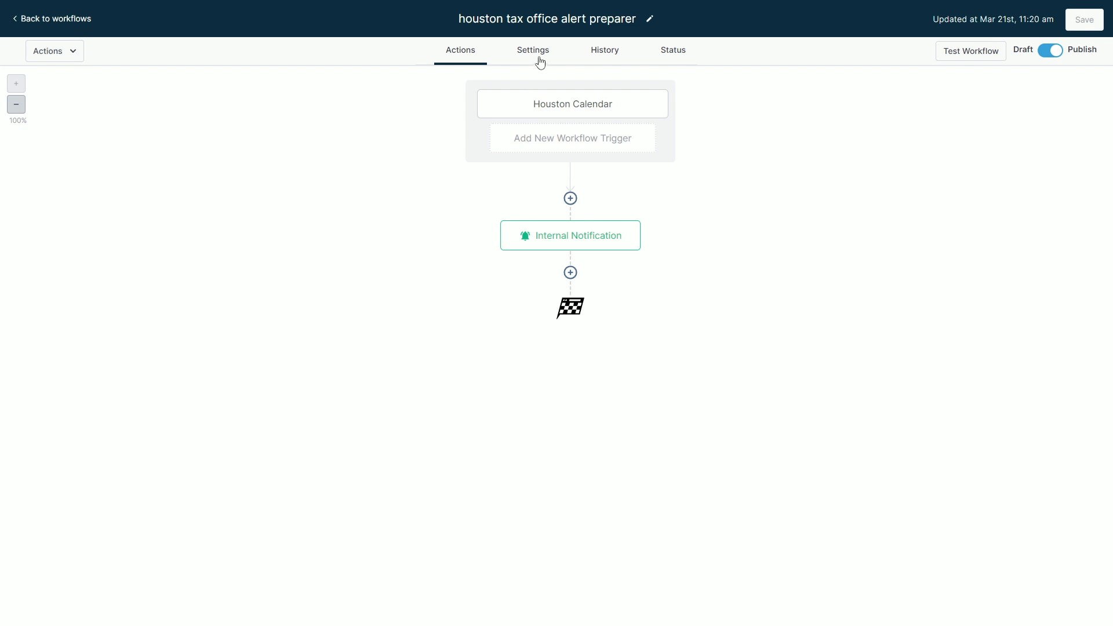
left_click(66, 24)
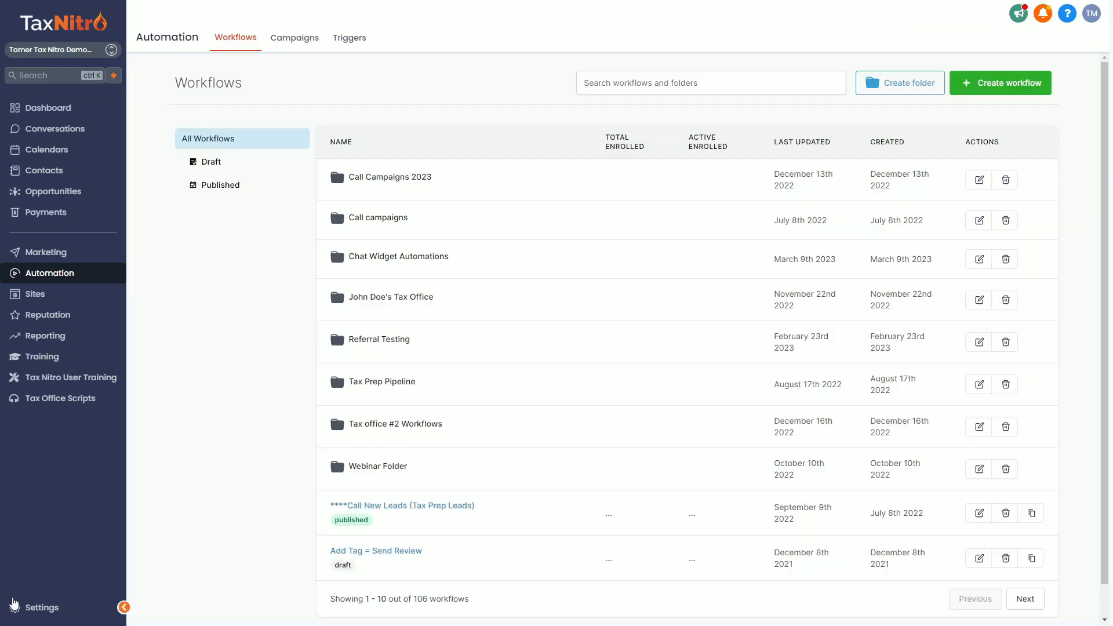
Open the In Office - Houston Texas Tax Preparation calendar for editing and check its confirmation option that assigns contacts to calendar team members
left_click(53, 150)
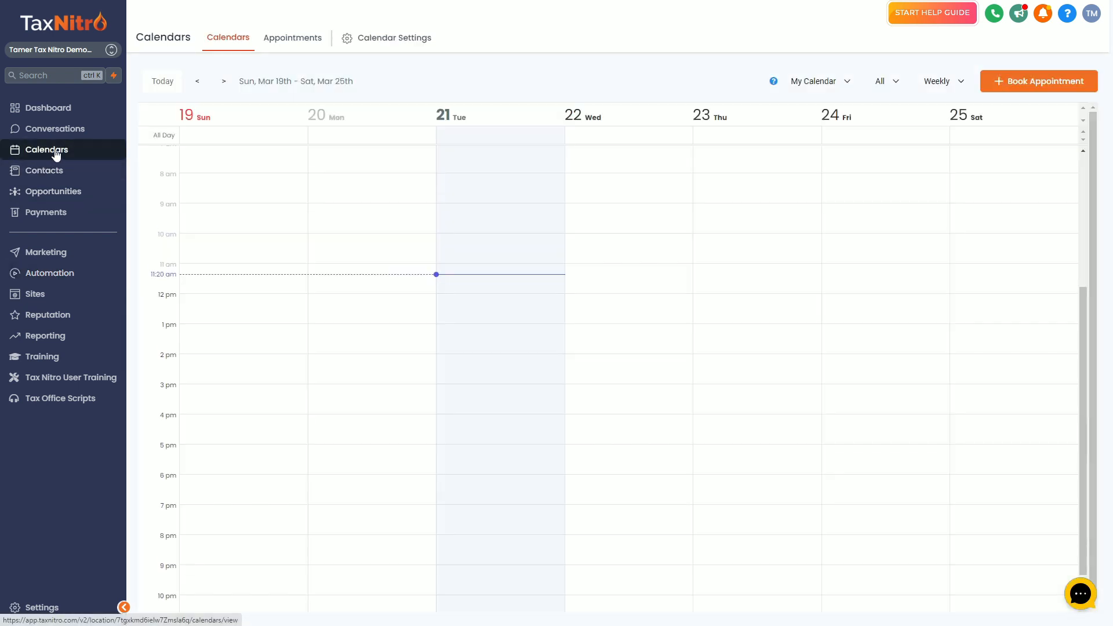
left_click(382, 40)
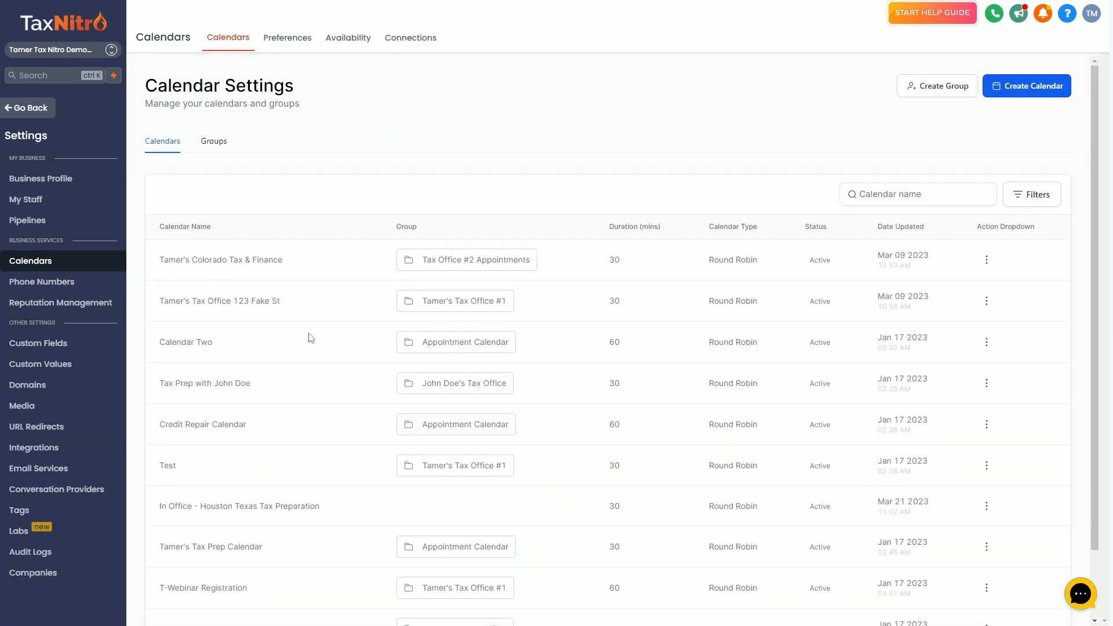
scroll(311, 338, "down", 2)
left_click(986, 429)
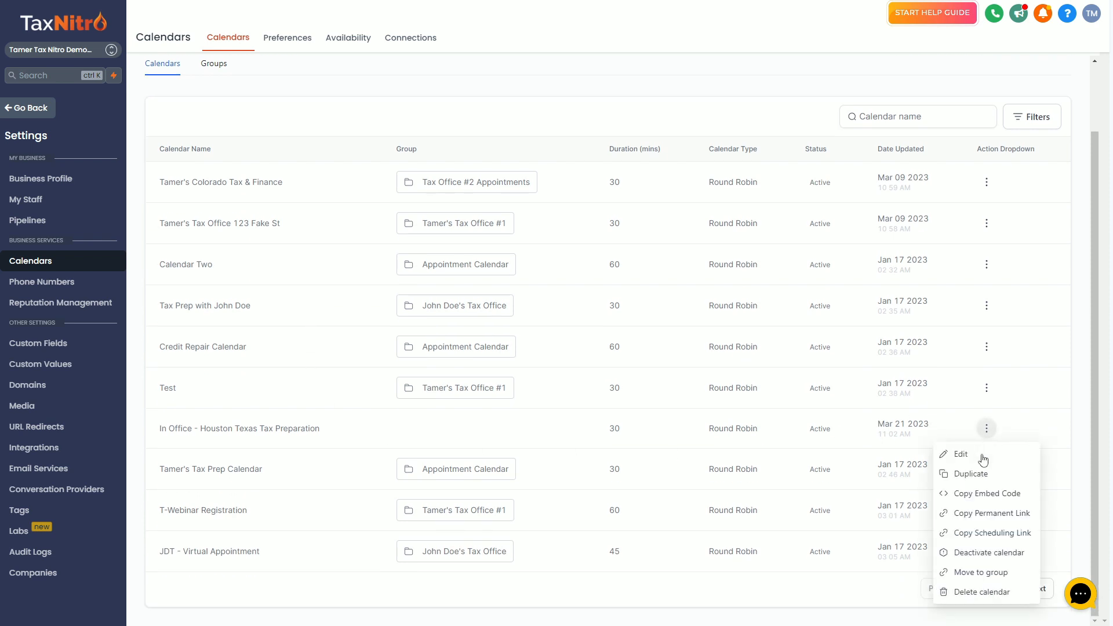
left_click(983, 459)
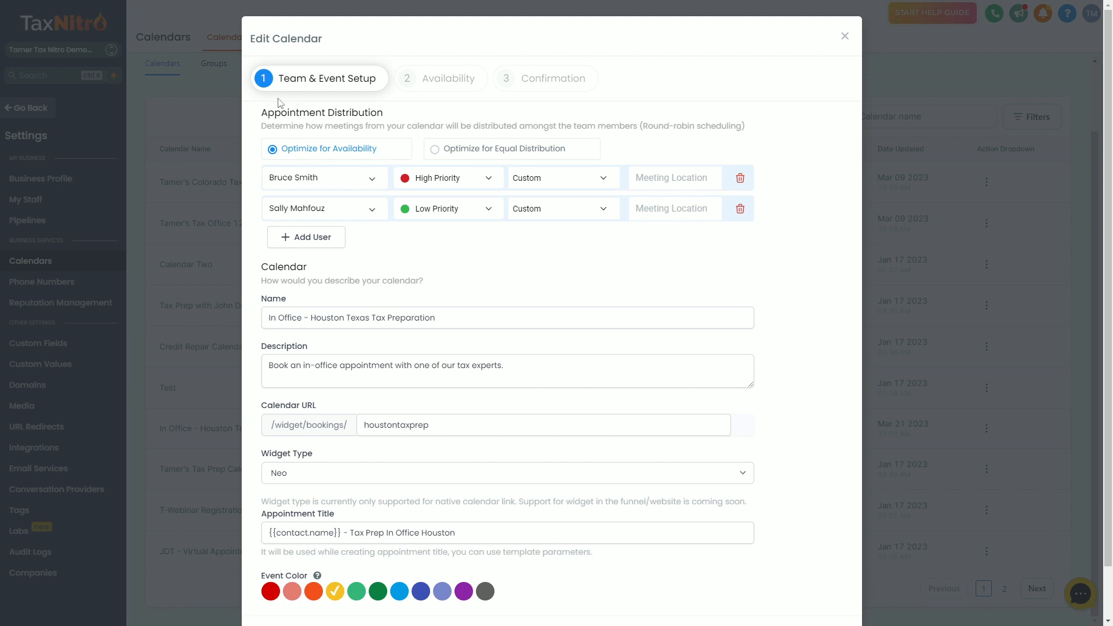
left_click(560, 87)
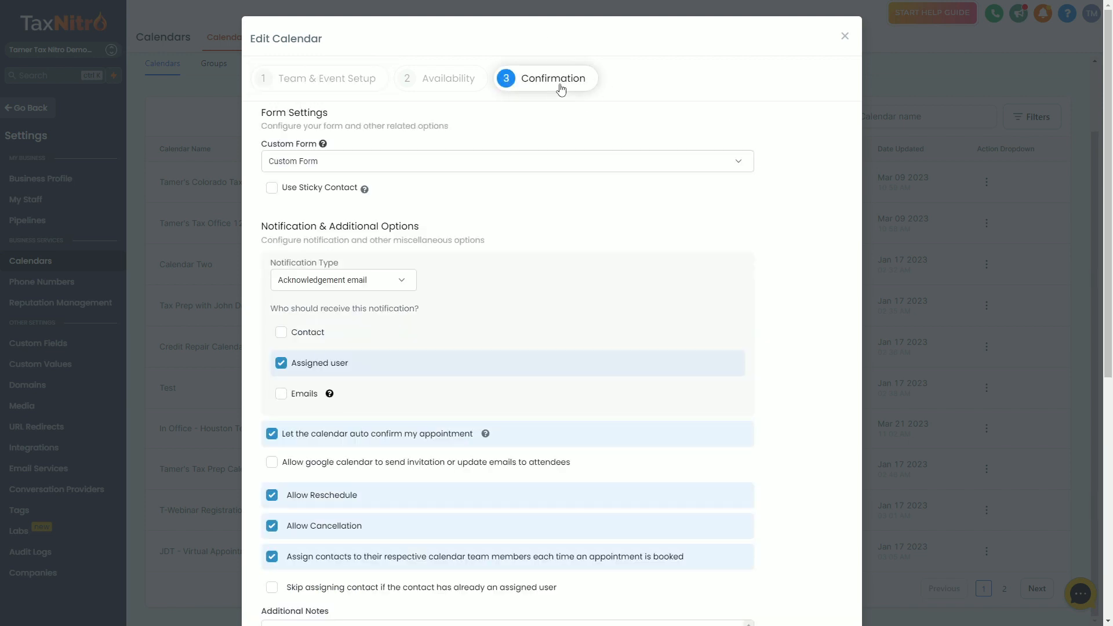
scroll(329, 290, "down", 4)
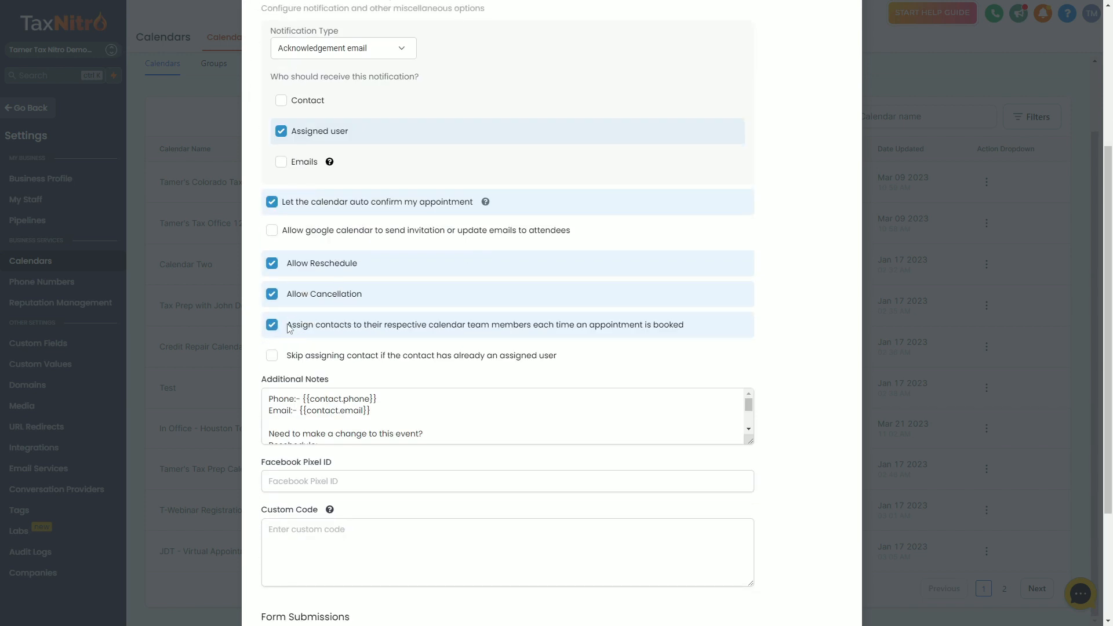
left_click_drag(286, 326, 706, 330)
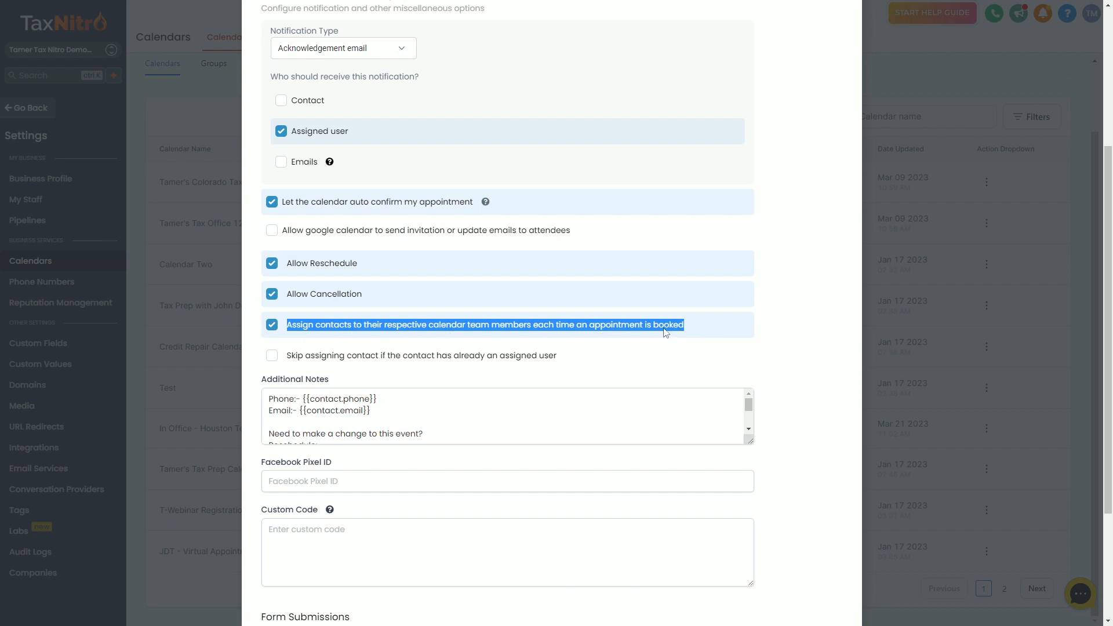
left_click(785, 323)
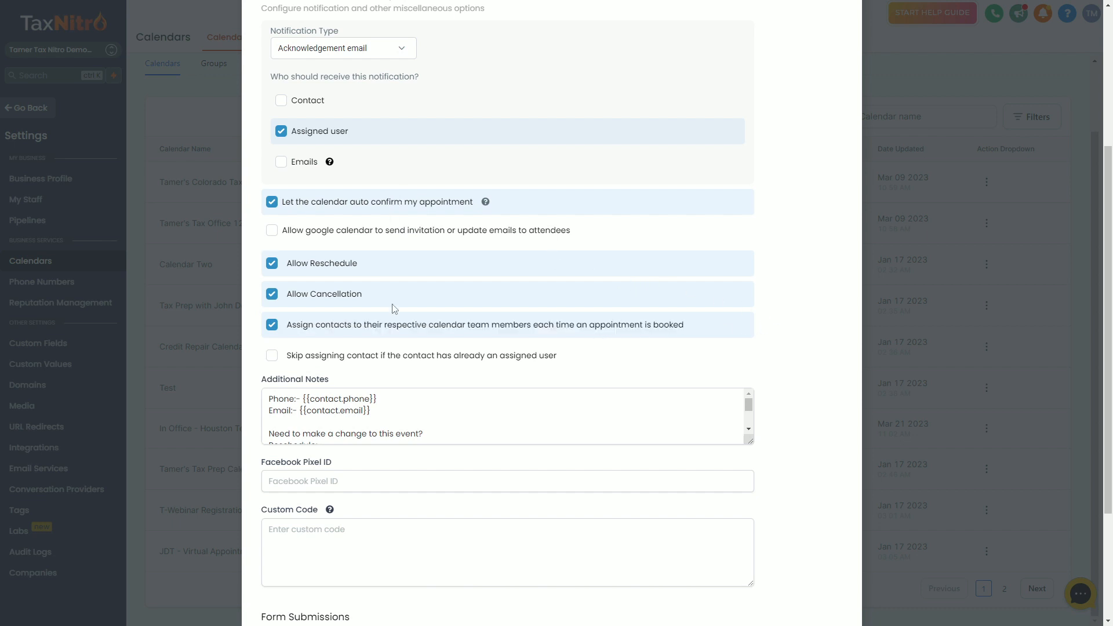
Review the calendar's team members under Appointment Distribution, recheck the confirmation settings, and close the calendar without changes
scroll(394, 308, "up", 10)
left_click(308, 91)
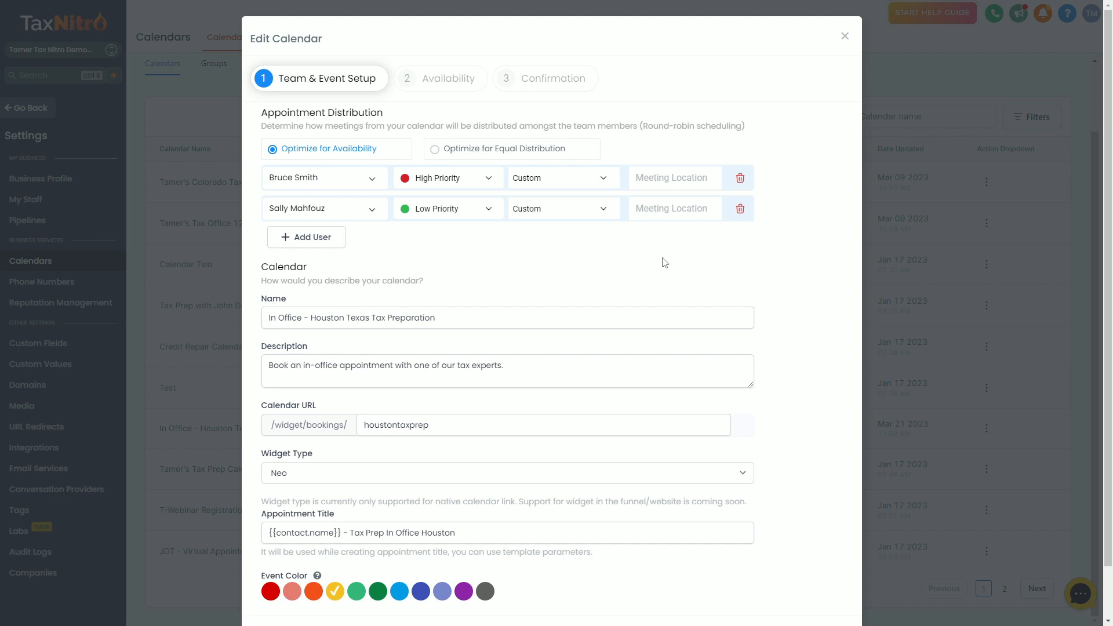
left_click_drag(268, 215, 382, 215)
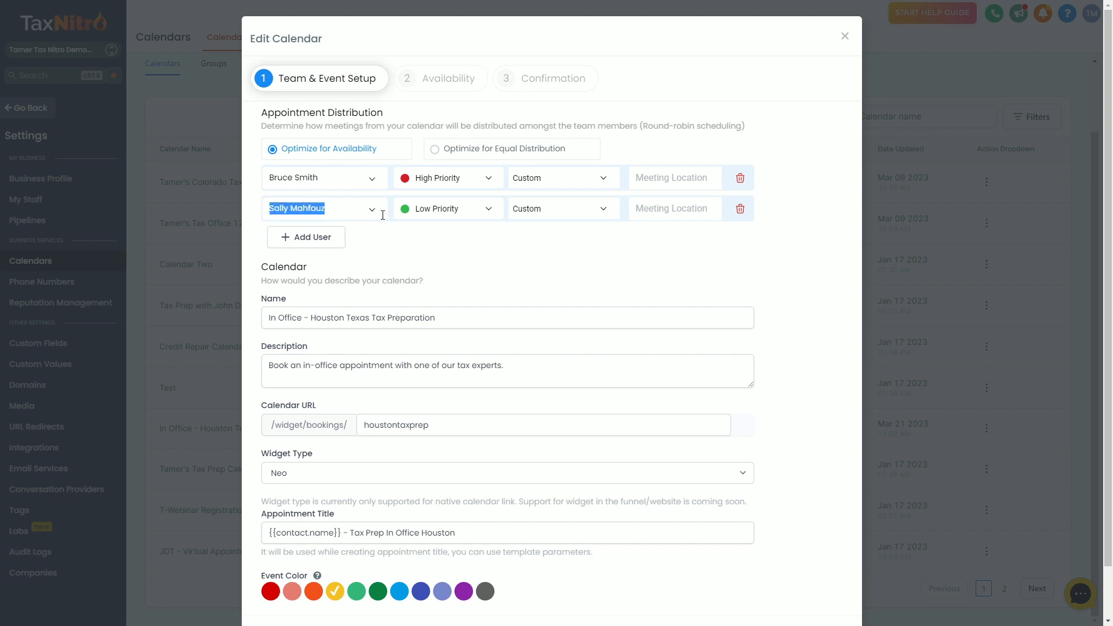
left_click(309, 204)
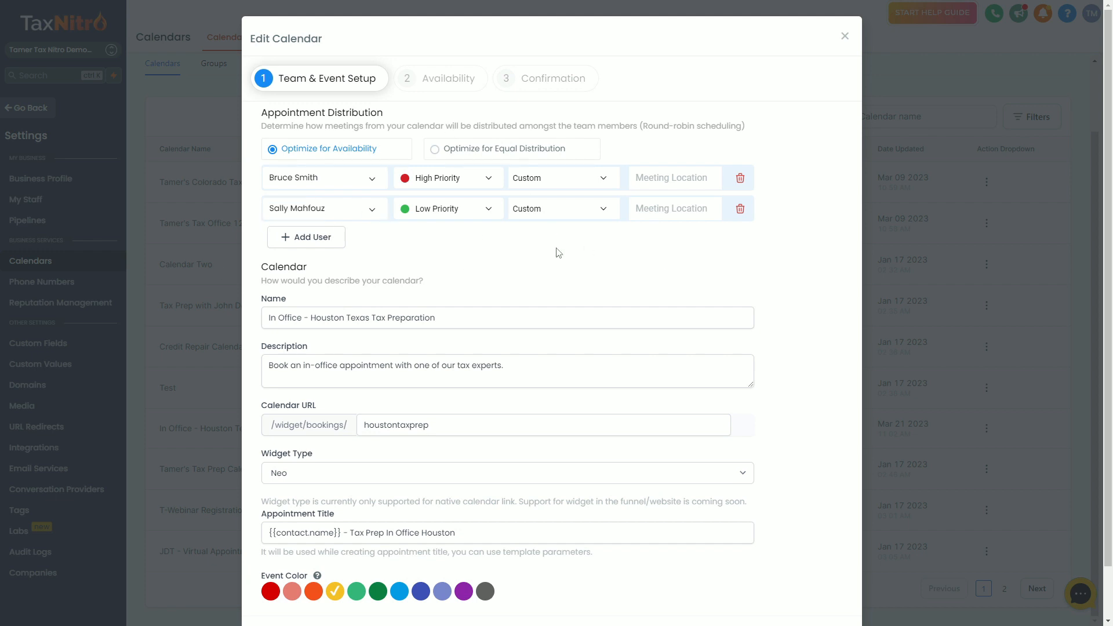
left_click(554, 79)
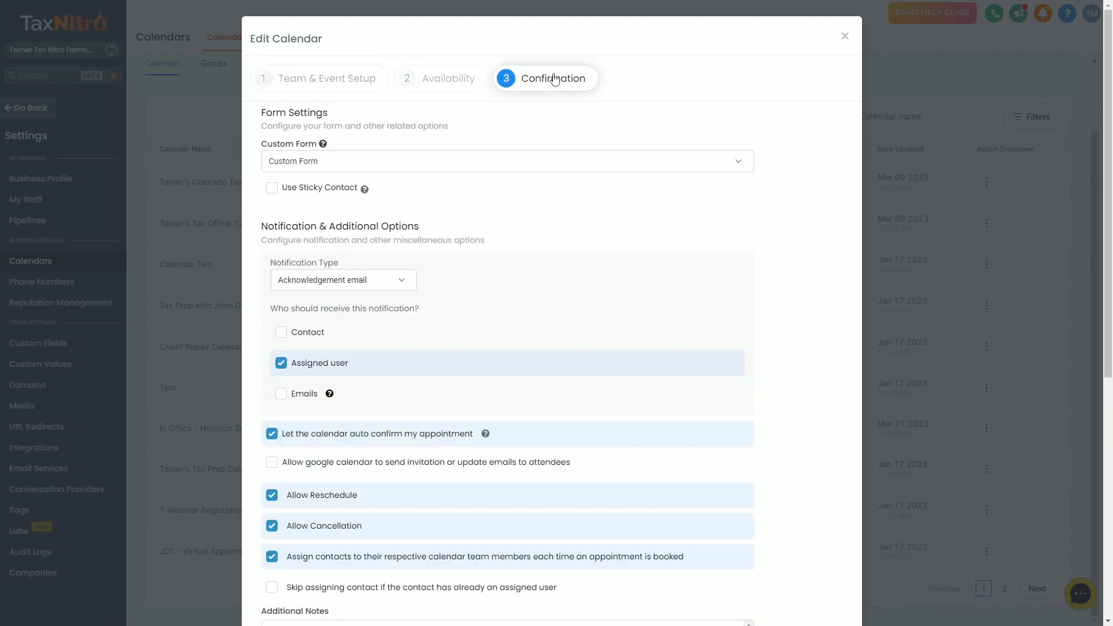
left_click(844, 37)
Check the low-priority team member's name and email in the staff list, and leave the settings
left_click(90, 204)
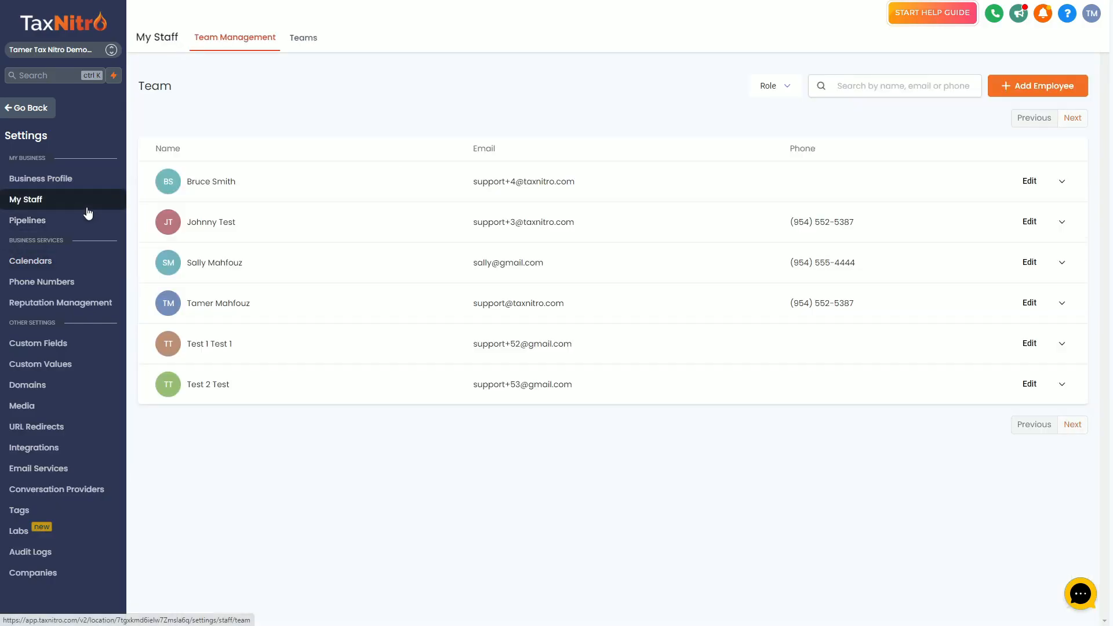
left_click_drag(187, 262, 718, 271)
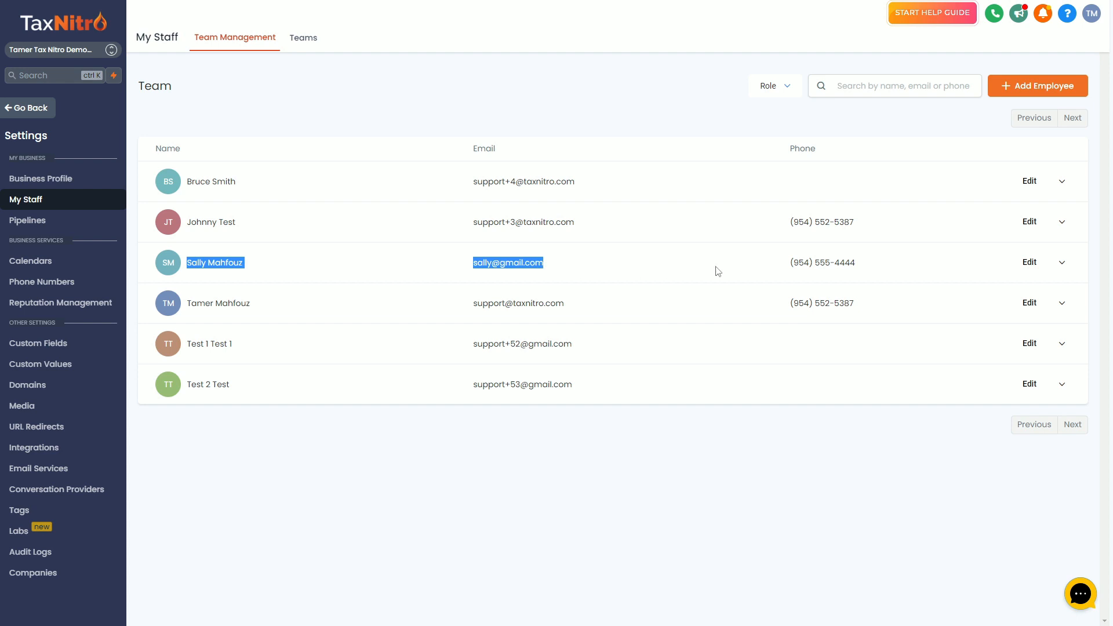
left_click_drag(462, 266, 177, 265)
left_click(613, 274)
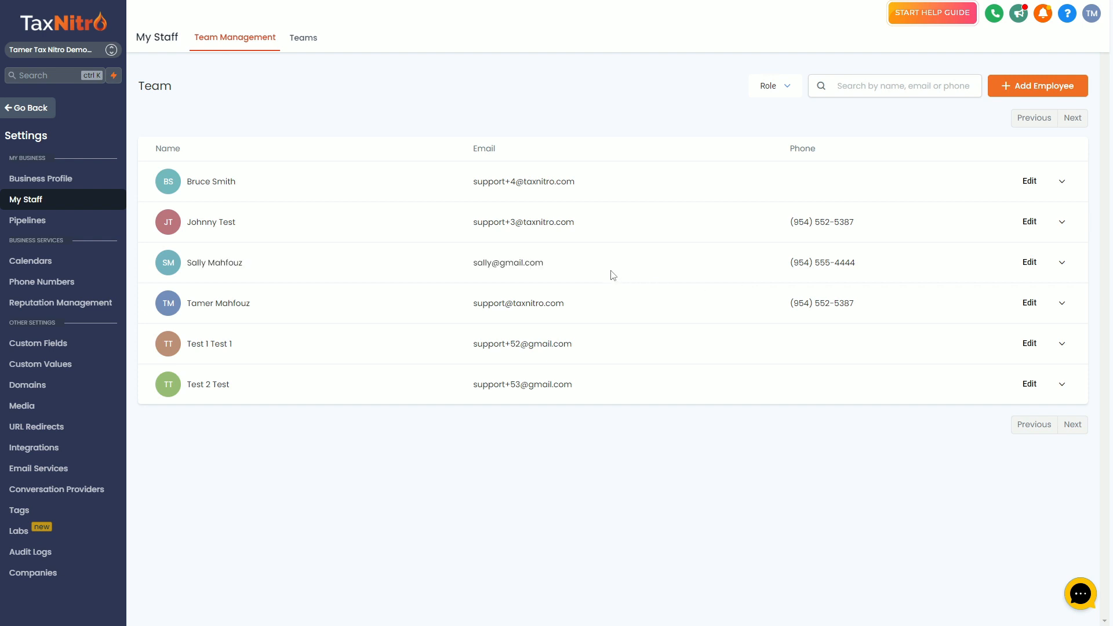
left_click(16, 108)
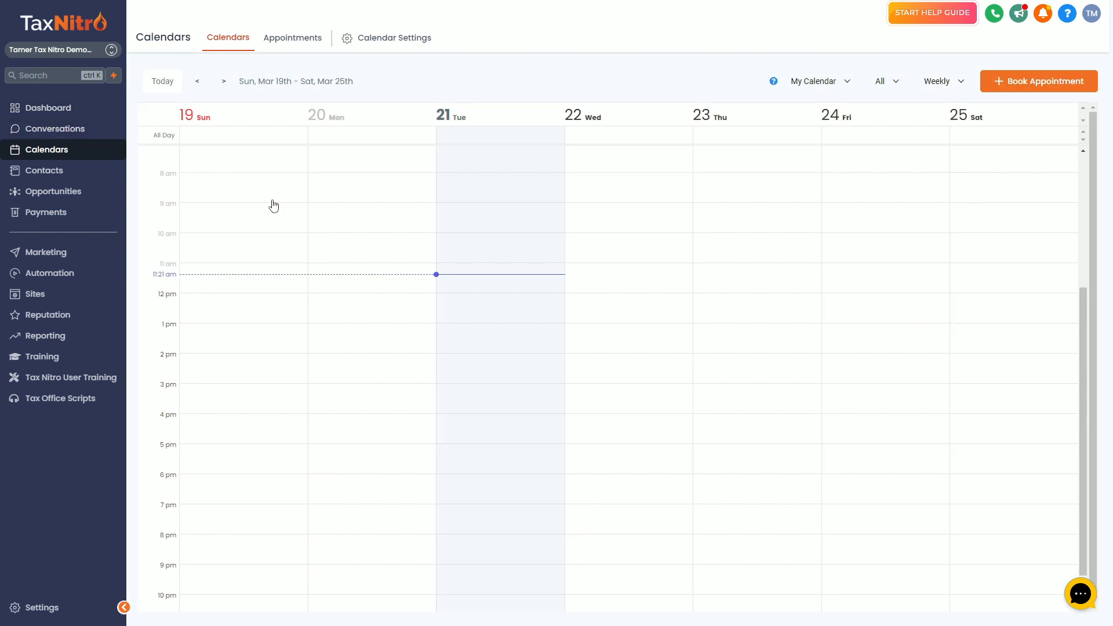
Open the support chat's question form, view its help message field, and close the form
left_click(1084, 600)
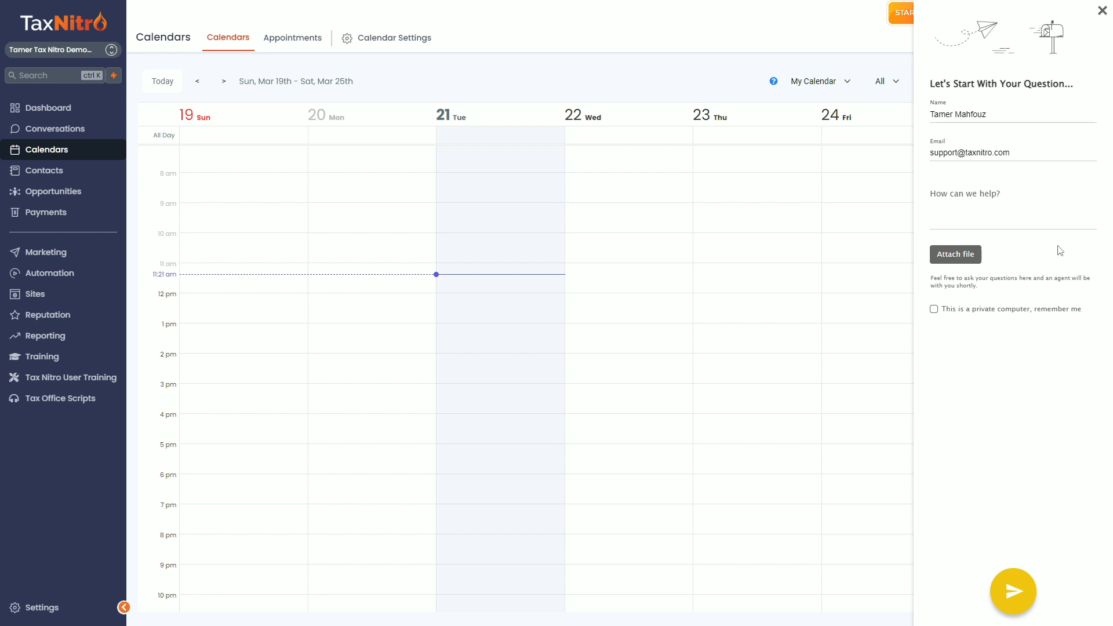
left_click(1030, 219)
left_click(1101, 11)
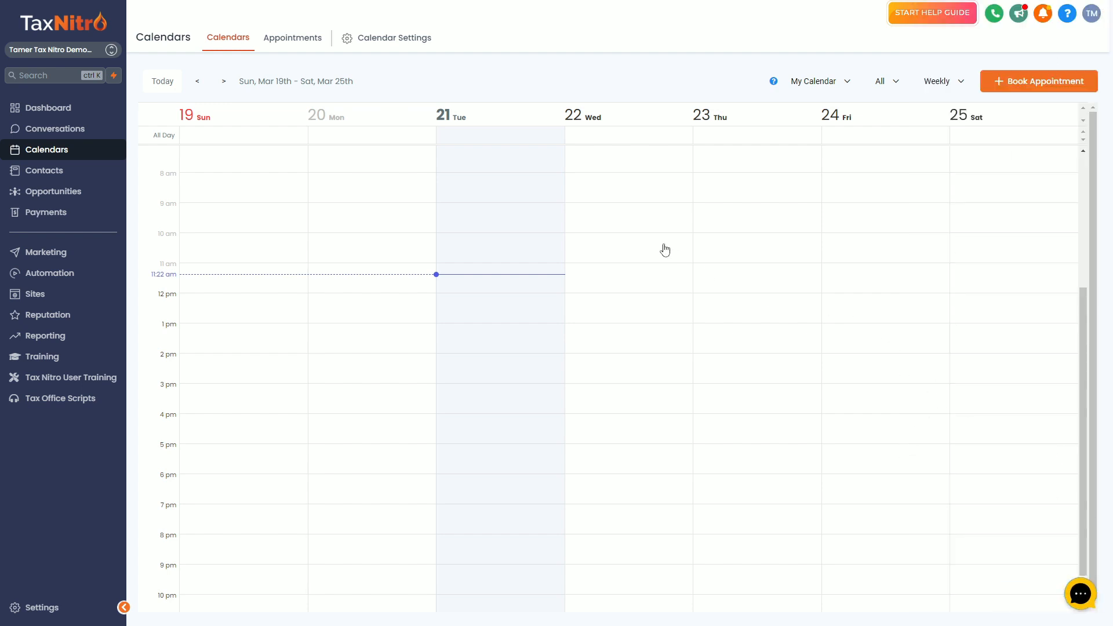